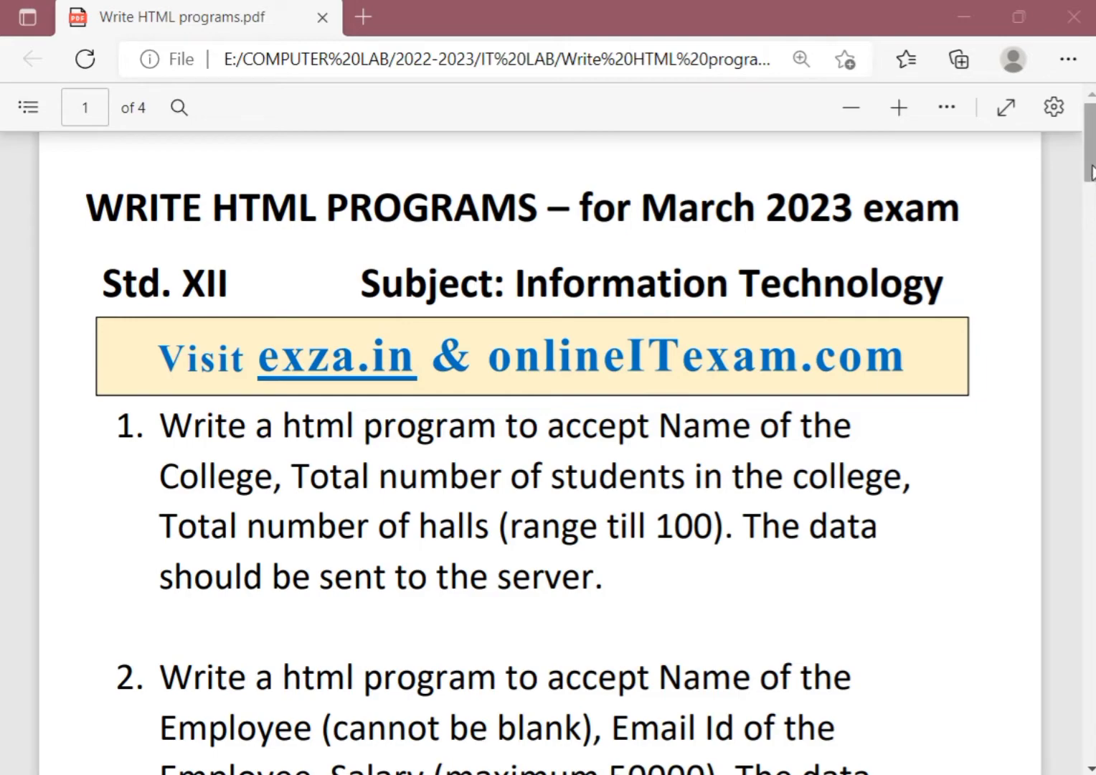
pyautogui.scroll(-2, 1091, 171)
pyautogui.scroll(2, 1093, 176)
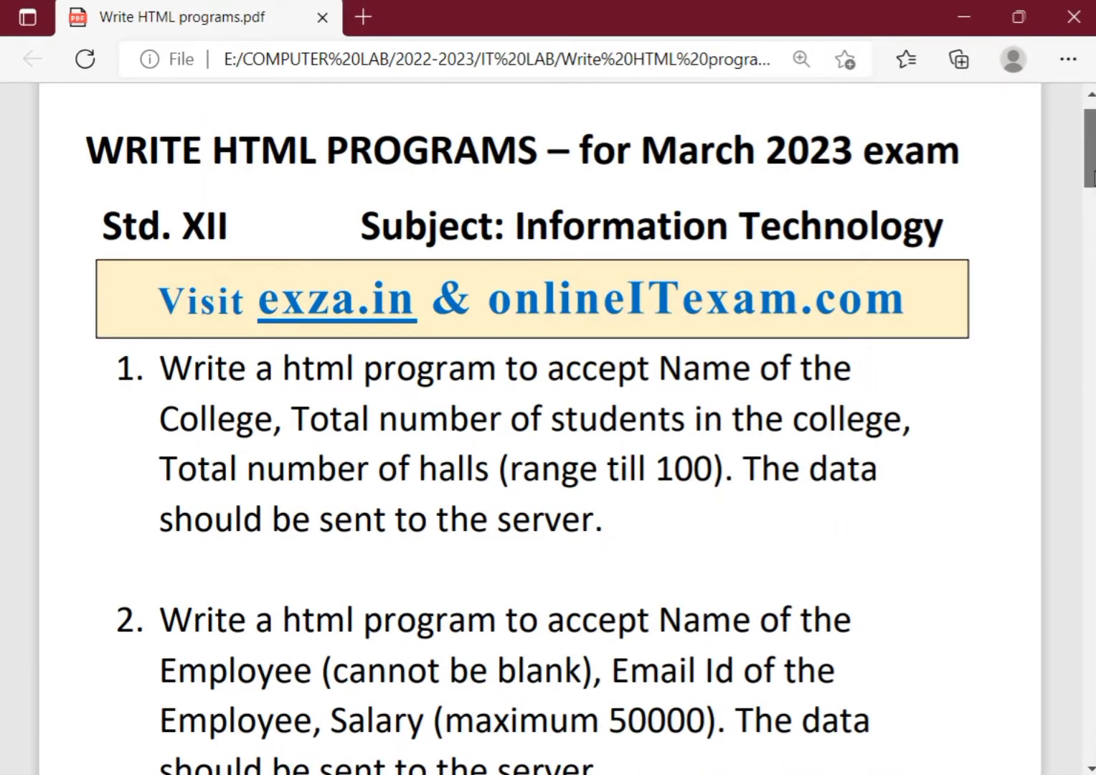
pyautogui.moveTo(1093, 175); pyautogui.dragTo(1092, 616)
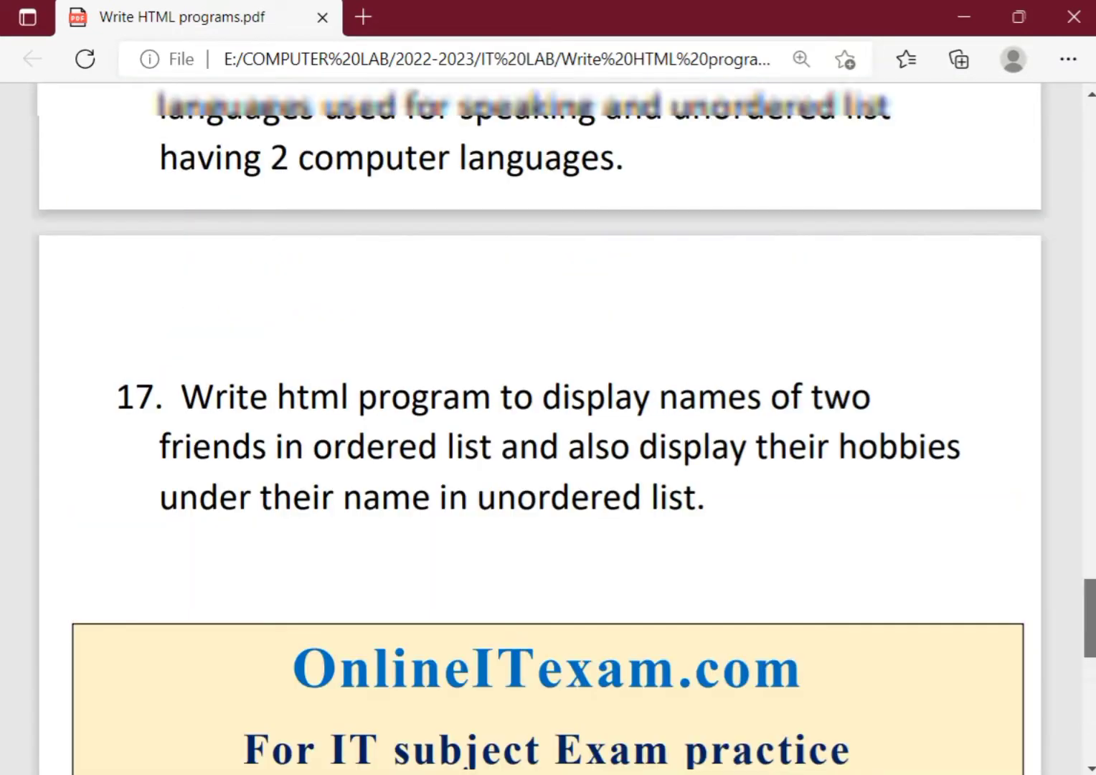
pyautogui.scroll(3, 37, 465)
pyautogui.scroll(-2, 440, 656)
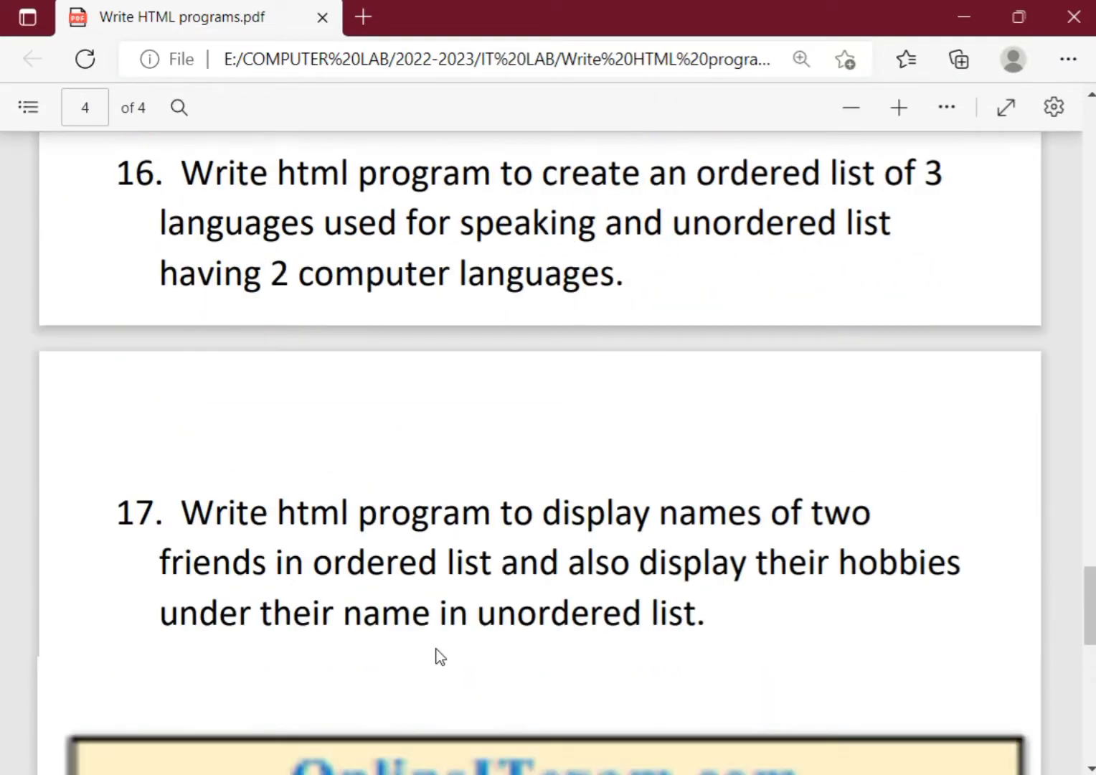
pyautogui.scroll(-1, 440, 655)
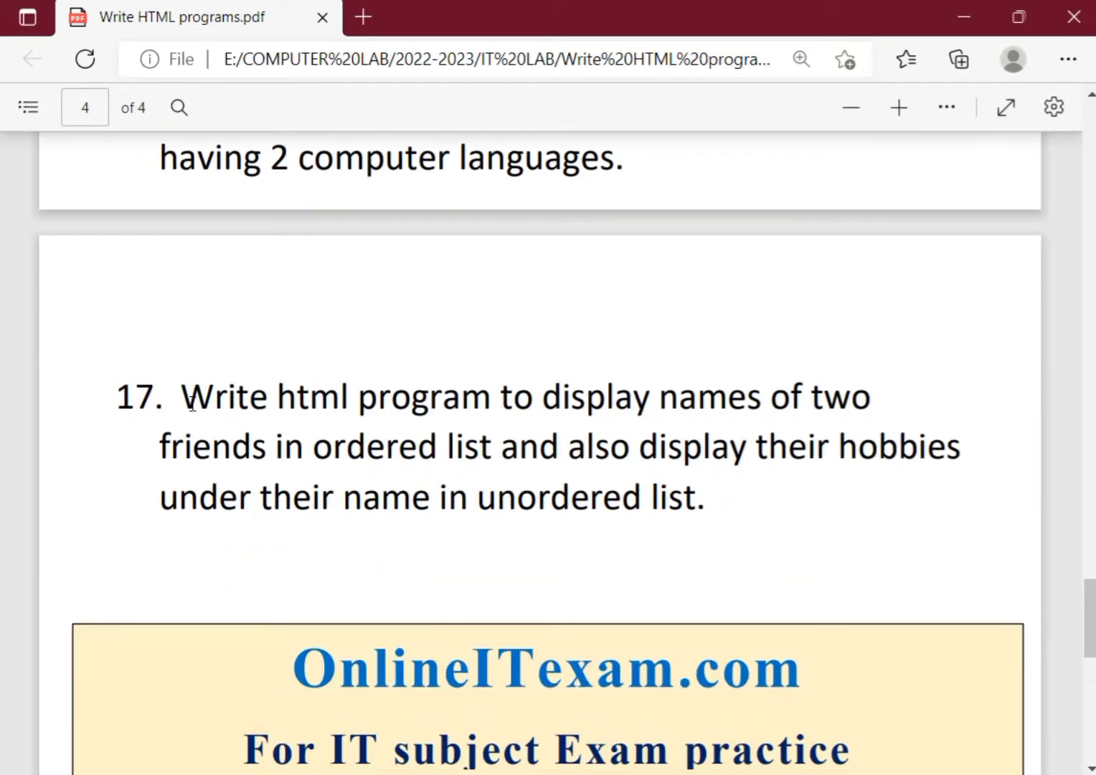
# Read question 17 in the PDF, highlighting the parts about friends and their hobbies
pyautogui.moveTo(191, 404)
pyautogui.mouseDown()
pyautogui.moveTo(817, 417)
pyautogui.moveTo(508, 459)
pyautogui.mouseUp()
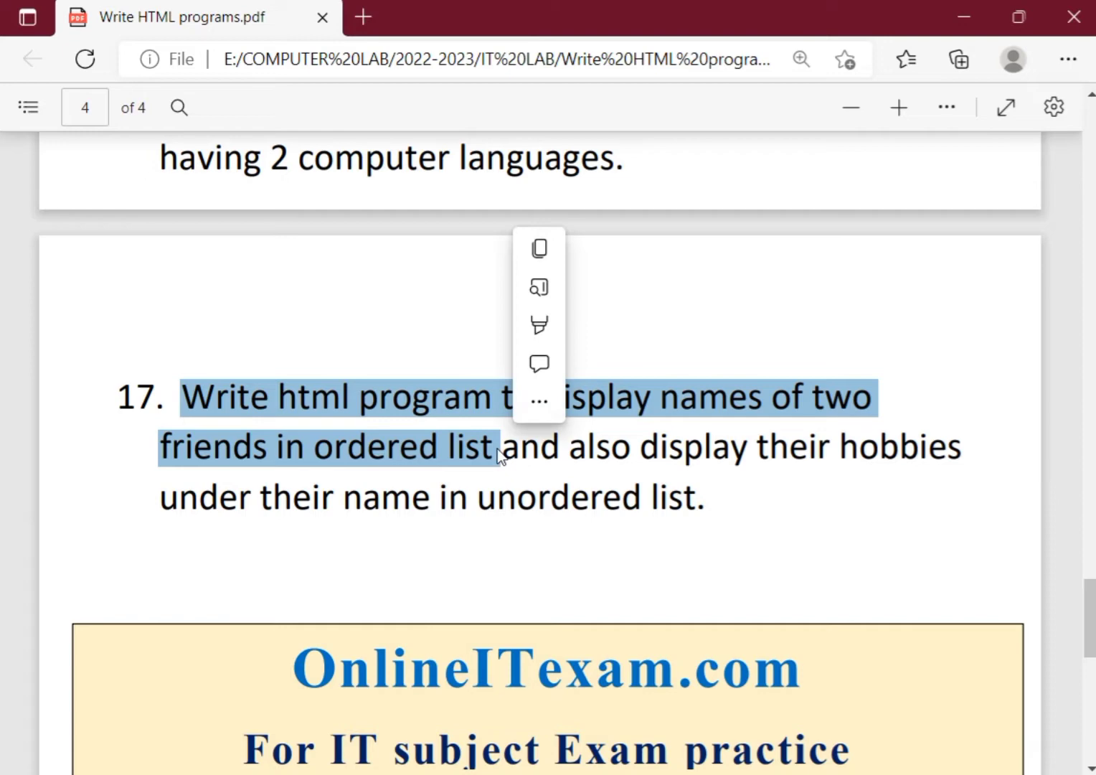
pyautogui.click(554, 466)
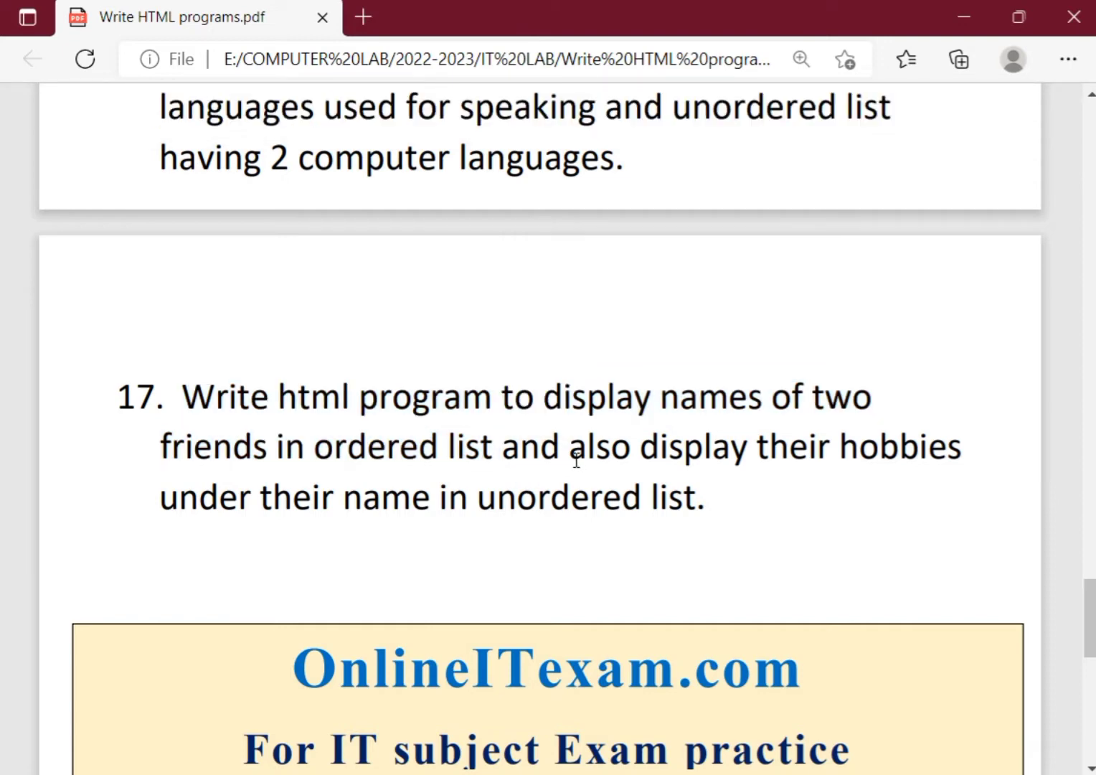
pyautogui.moveTo(566, 455)
pyautogui.mouseDown()
pyautogui.moveTo(974, 466)
pyautogui.moveTo(567, 518)
pyautogui.moveTo(443, 520)
pyautogui.moveTo(594, 511)
pyautogui.moveTo(707, 523)
pyautogui.moveTo(698, 517)
pyautogui.mouseUp()
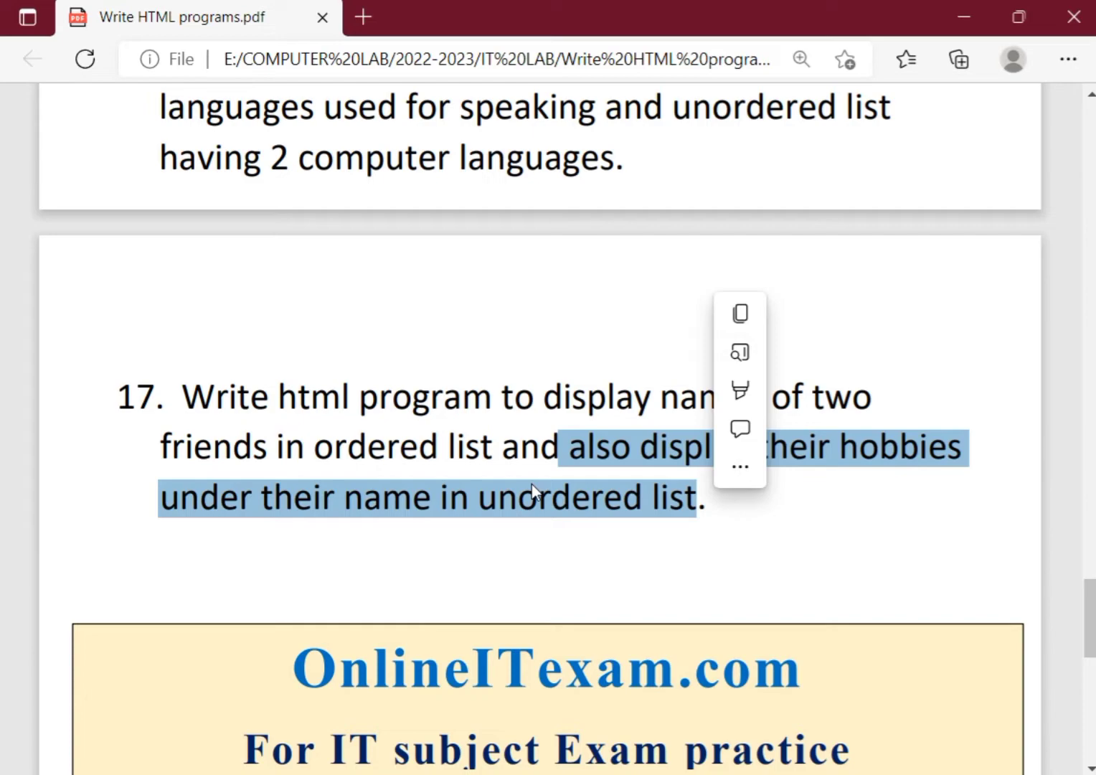
pyautogui.click(430, 445)
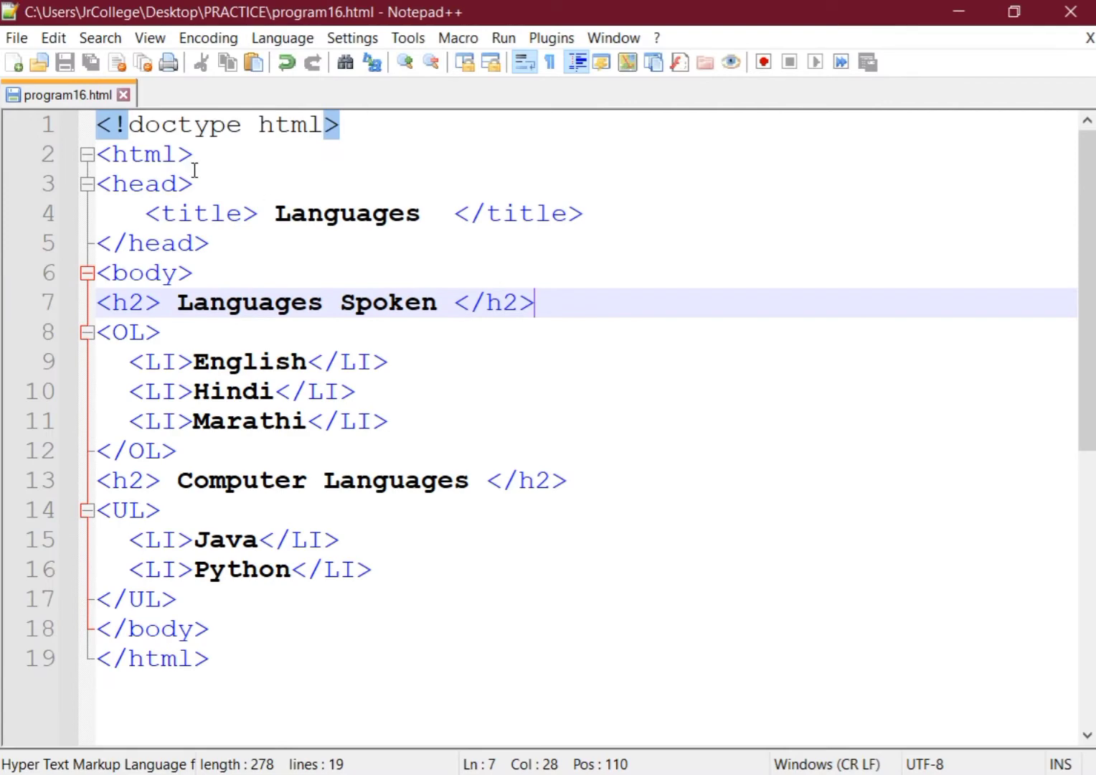
# Copy all of program16's code into a new blank document
pyautogui.click(475, 169)
pyautogui.hotkey('ctrl', 'a')
pyautogui.hotkey('ctrl', 'c')
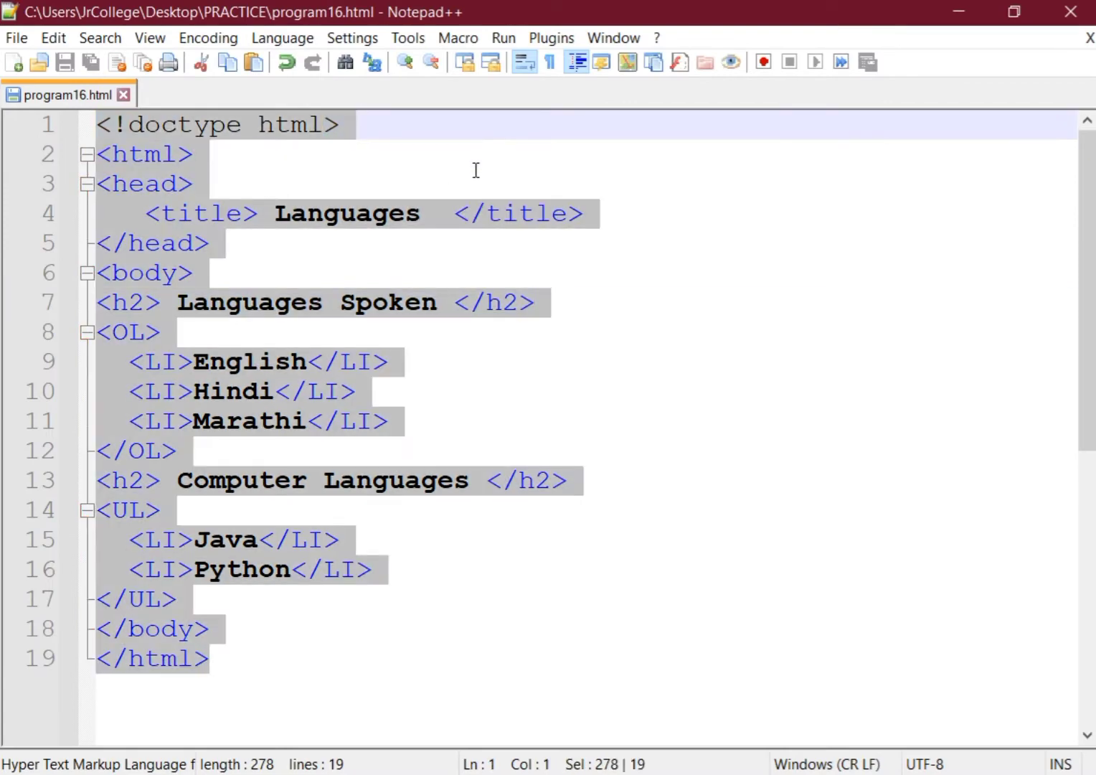
pyautogui.click(15, 62)
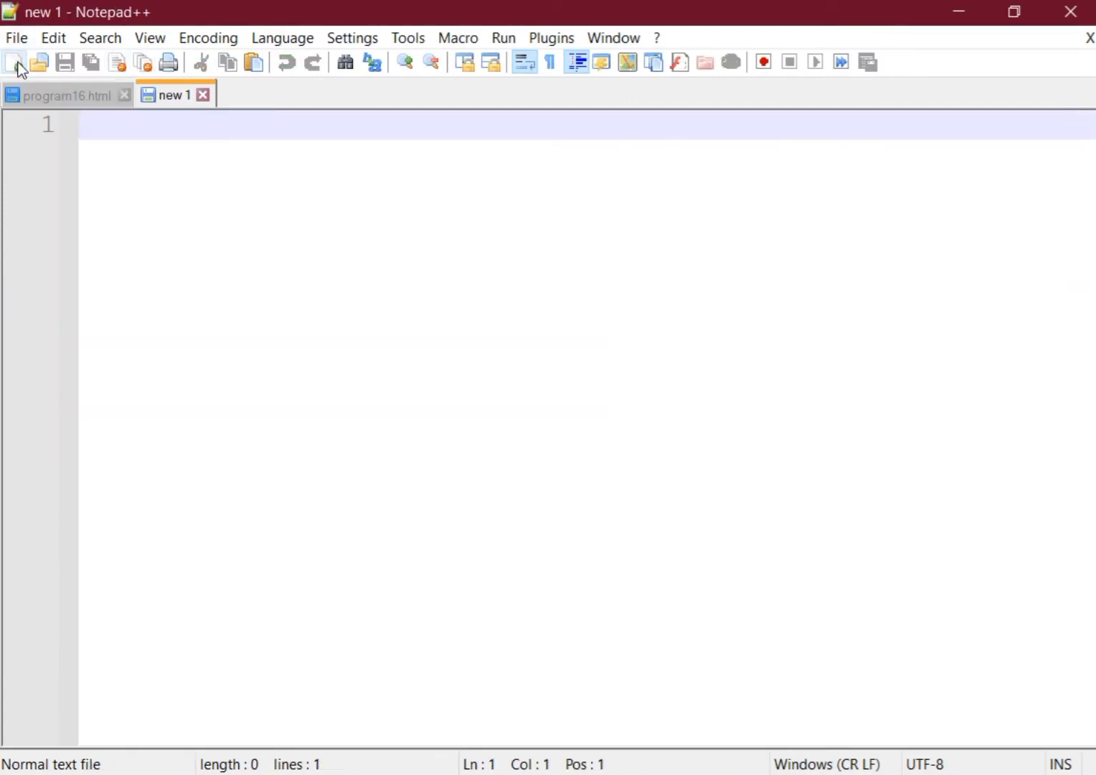
pyautogui.hotkey('ctrl', 'v')
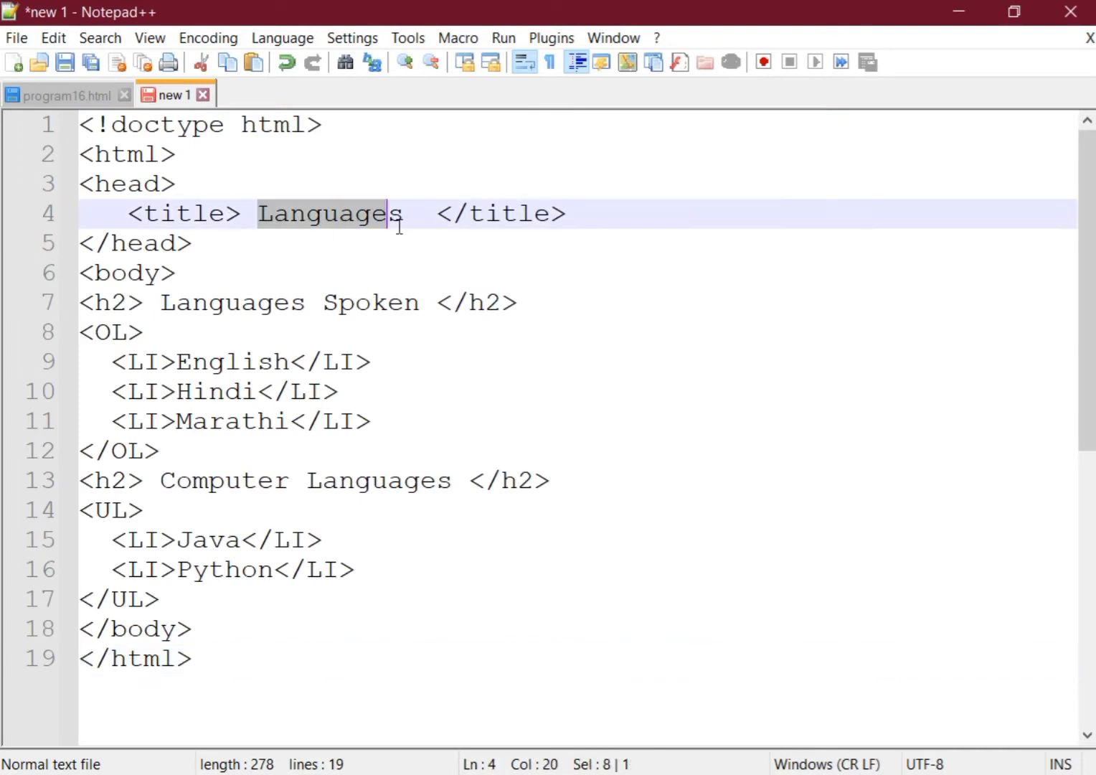
# Delete the old 'Languages' title and body content, keeping the closing tags and blank body lines
pyautogui.moveTo(260, 222); pyautogui.dragTo(419, 225)
pyautogui.press('BackSpace')
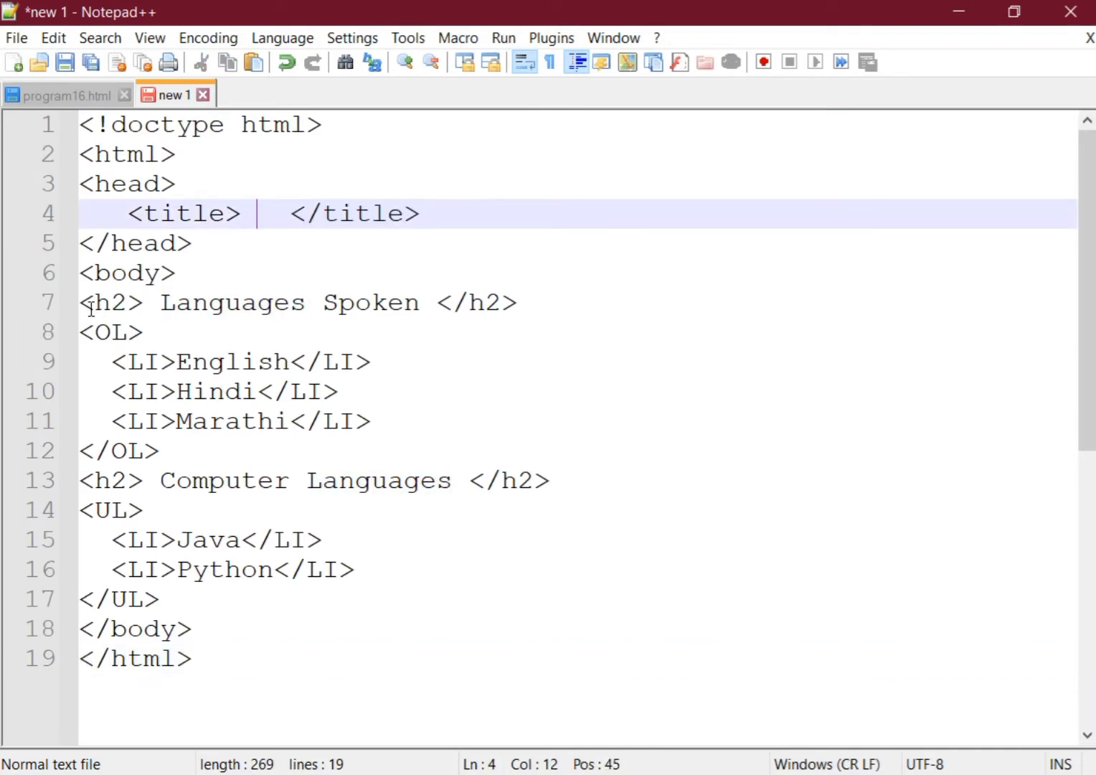
pyautogui.moveTo(80, 302); pyautogui.dragTo(260, 598)
pyautogui.press('BackSpace')
pyautogui.hotkey('ctrl', 'shift', 'End')
pyautogui.hotkey('ctrl', 'c')
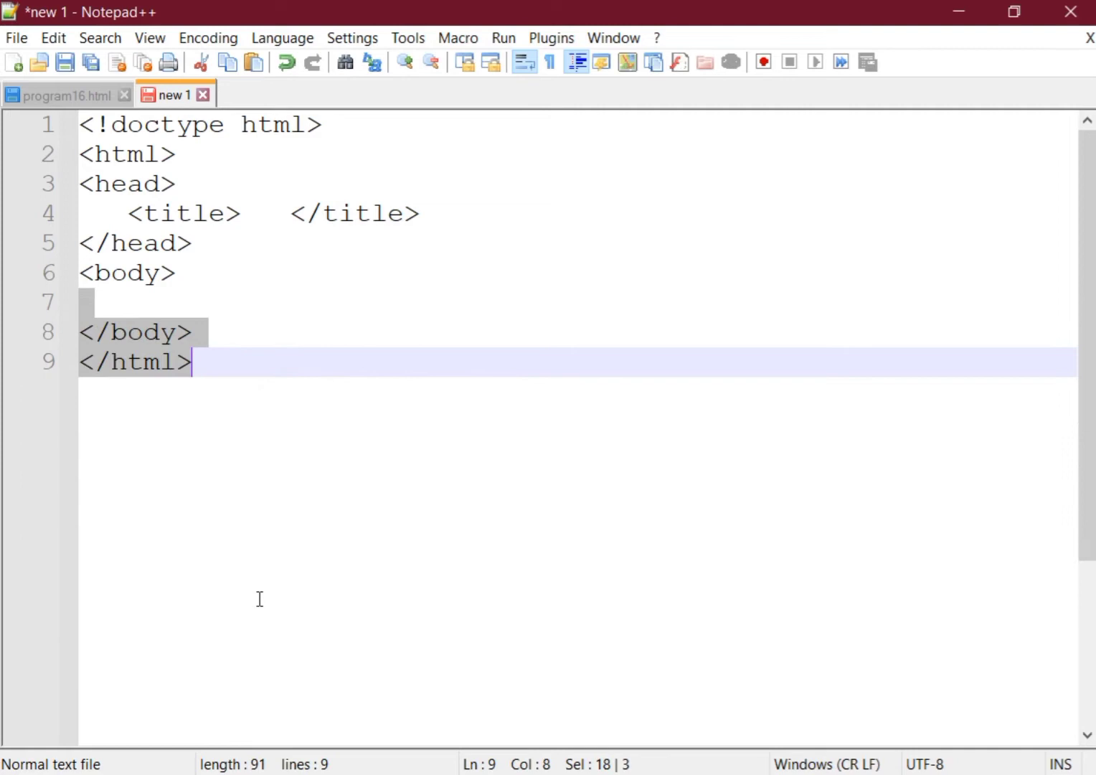
pyautogui.press('BackSpace')
pyautogui.press('Return')
pyautogui.press('Return')
pyautogui.press('Return')
pyautogui.press('Return')
pyautogui.press('Return')
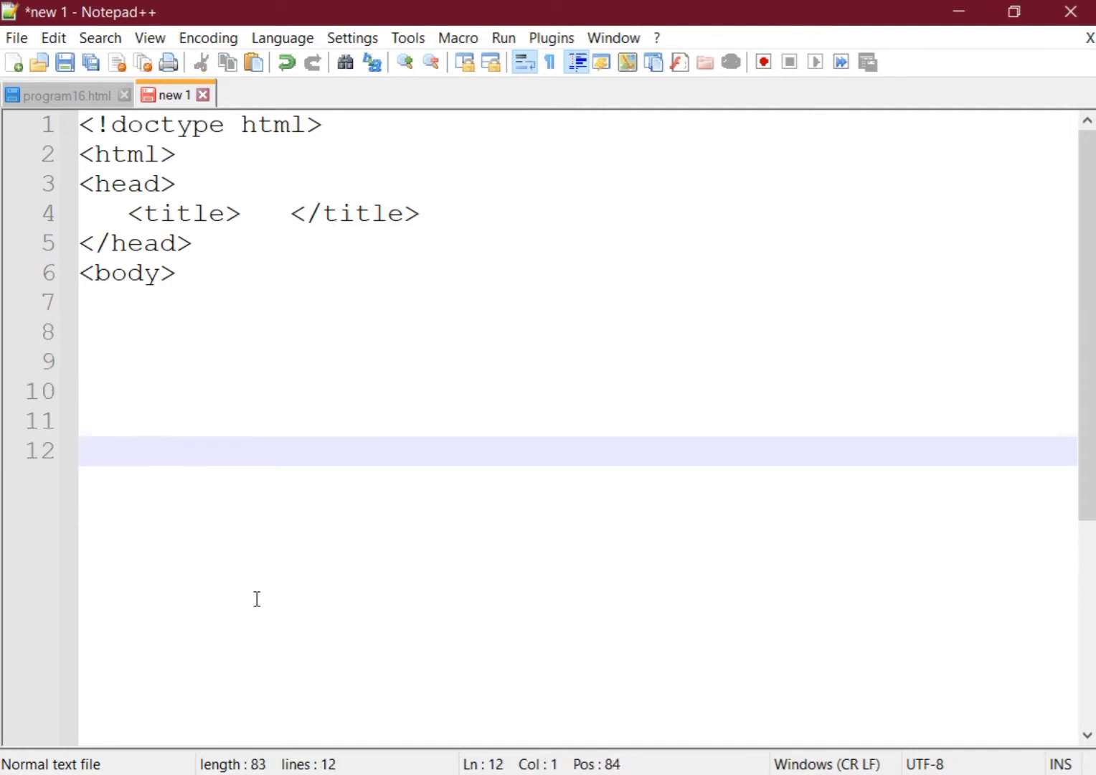
pyautogui.press('BackSpace')
pyautogui.press('BackSpace')
pyautogui.press('BackSpace')
pyautogui.hotkey('ctrl', 'v')
pyautogui.click(106, 310)
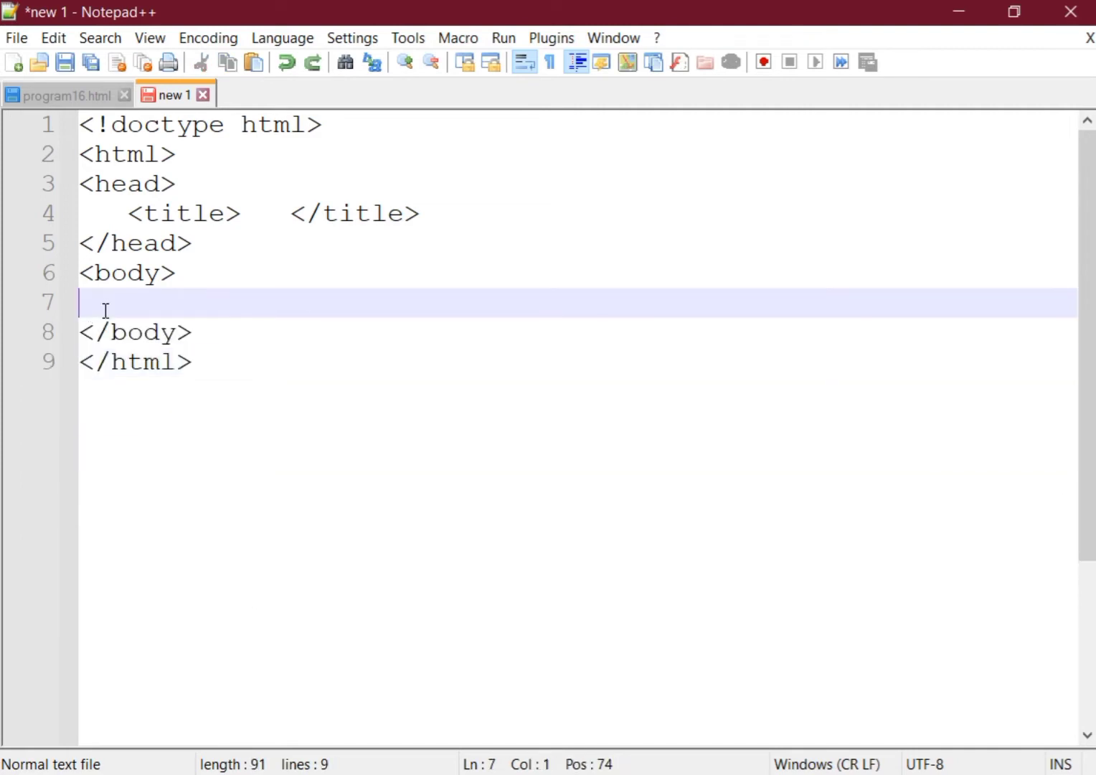
pyautogui.press('Return')
pyautogui.press('Return')
pyautogui.press('Return')
pyautogui.press('Return')
pyautogui.press('Return')
pyautogui.press('Return')
pyautogui.press('Return')
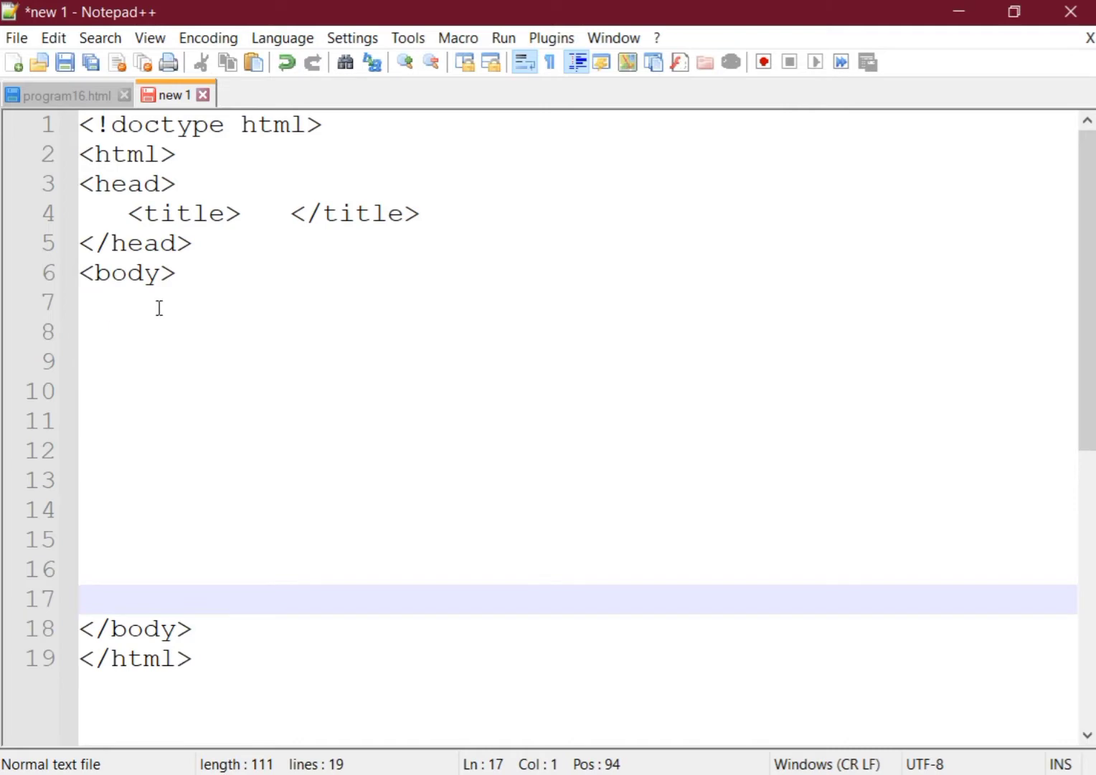
pyautogui.keyDown('ctrl'); pyautogui.scroll(2, 158, 307); pyautogui.keyUp('ctrl')
# Enter title 'Friends and their Hobbies' and h1 'Friend list with their Hobbies' on line 7
pyautogui.click(305, 239)
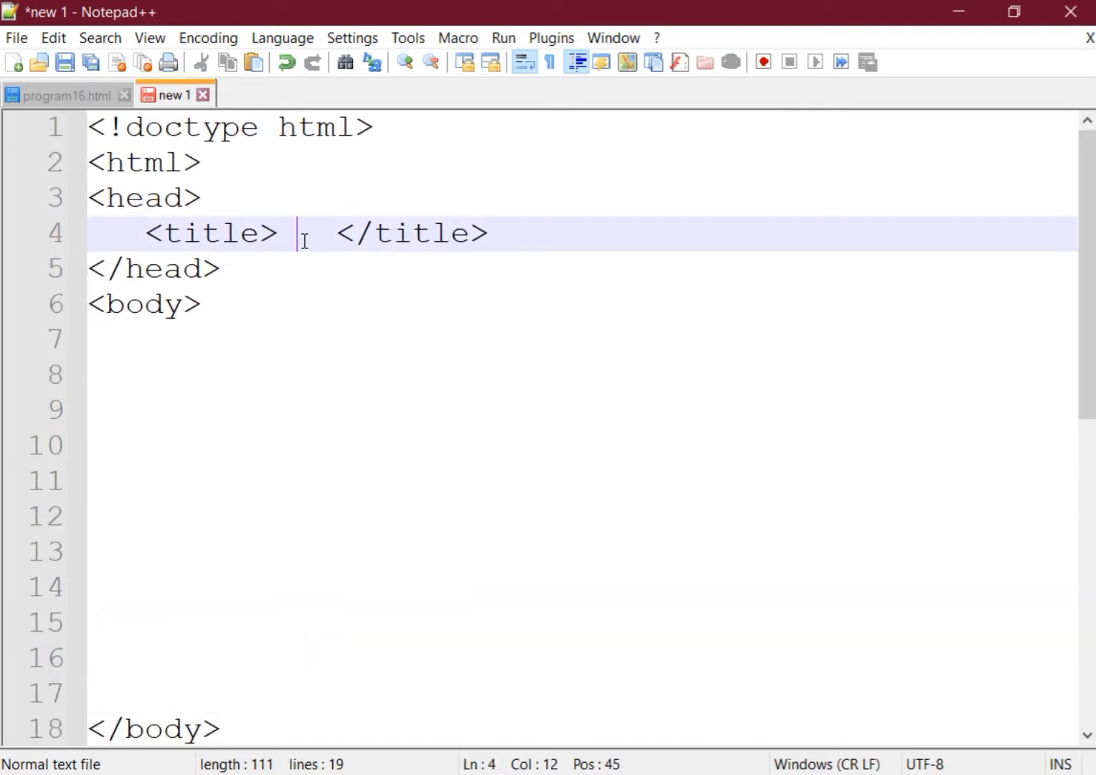
pyautogui.write('Friend')
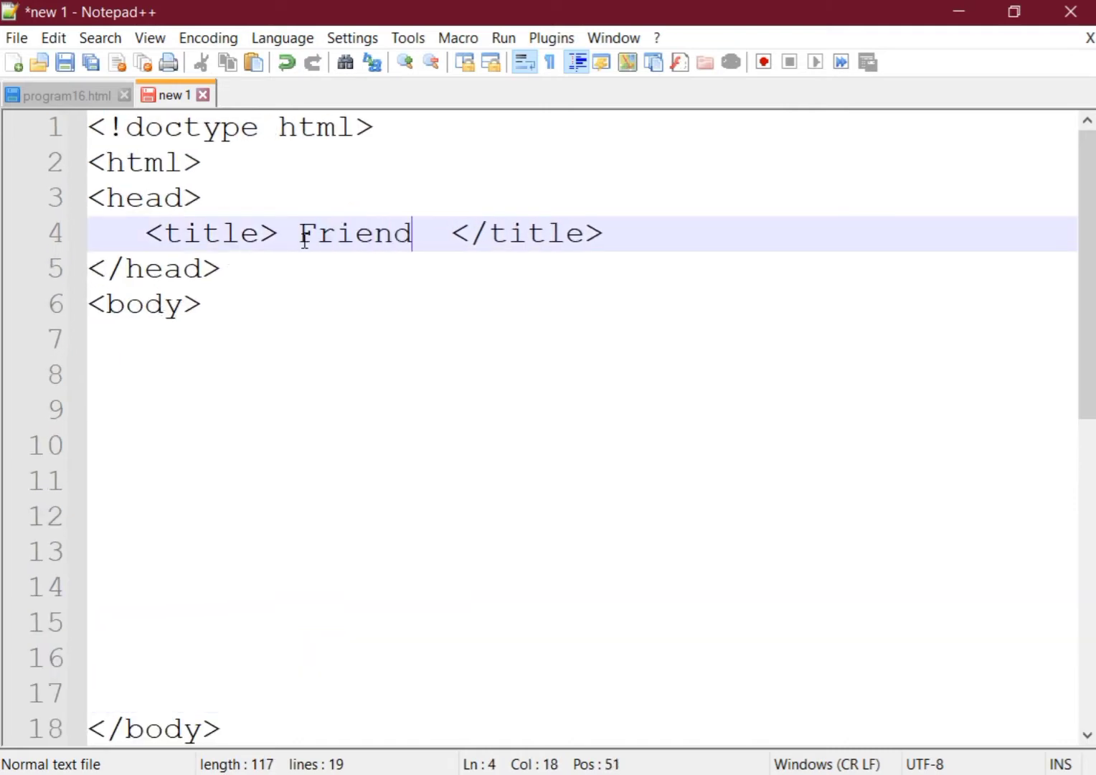
pyautogui.write('s and their H')
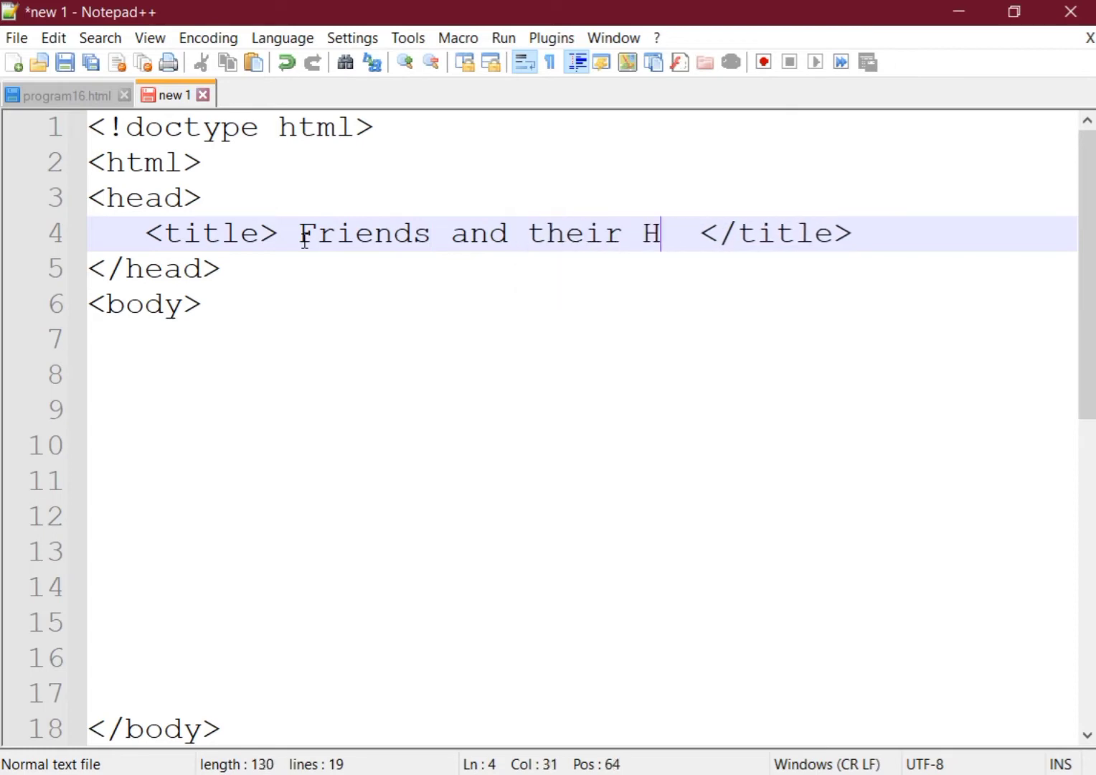
pyautogui.write('obbies')
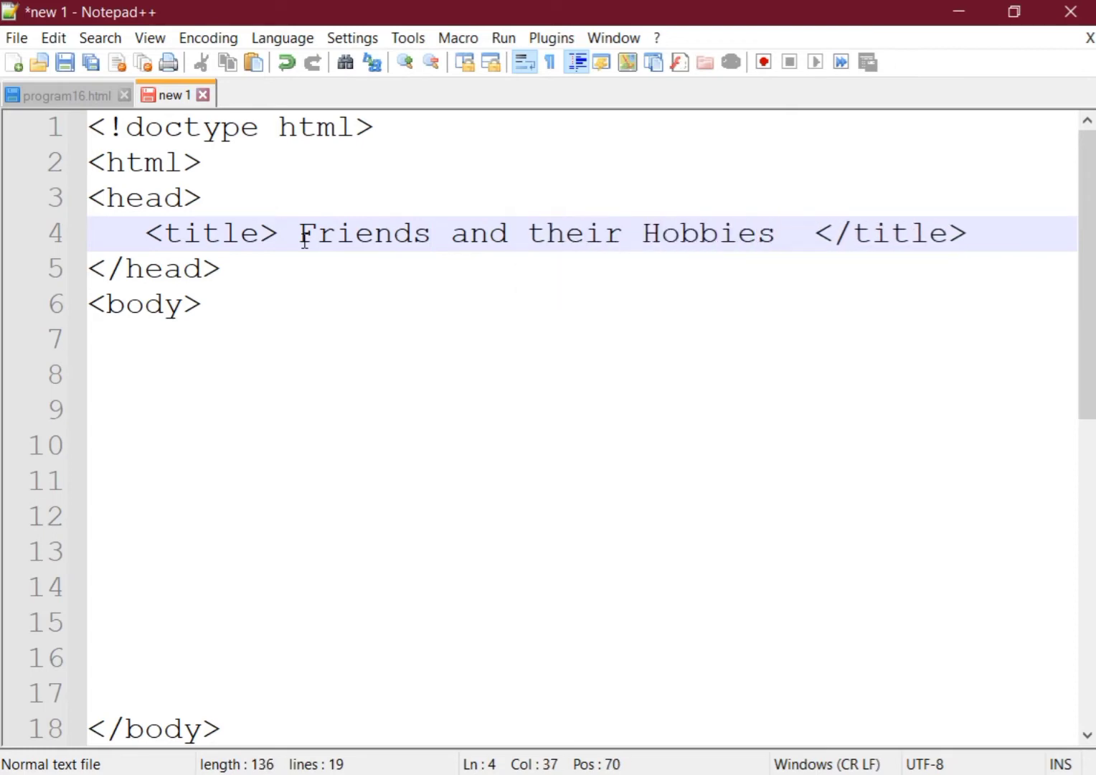
pyautogui.click(171, 374)
pyautogui.hotkey('shift', 'Up')
pyautogui.write('<')
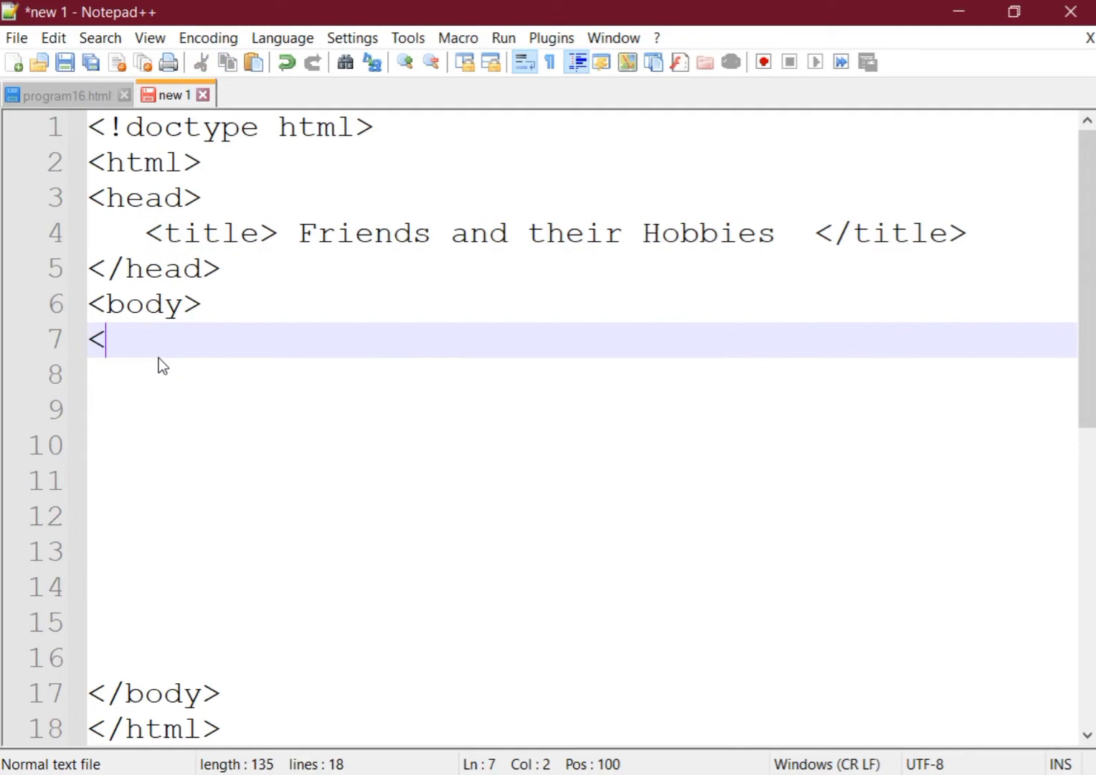
pyautogui.write('h1> Fri')
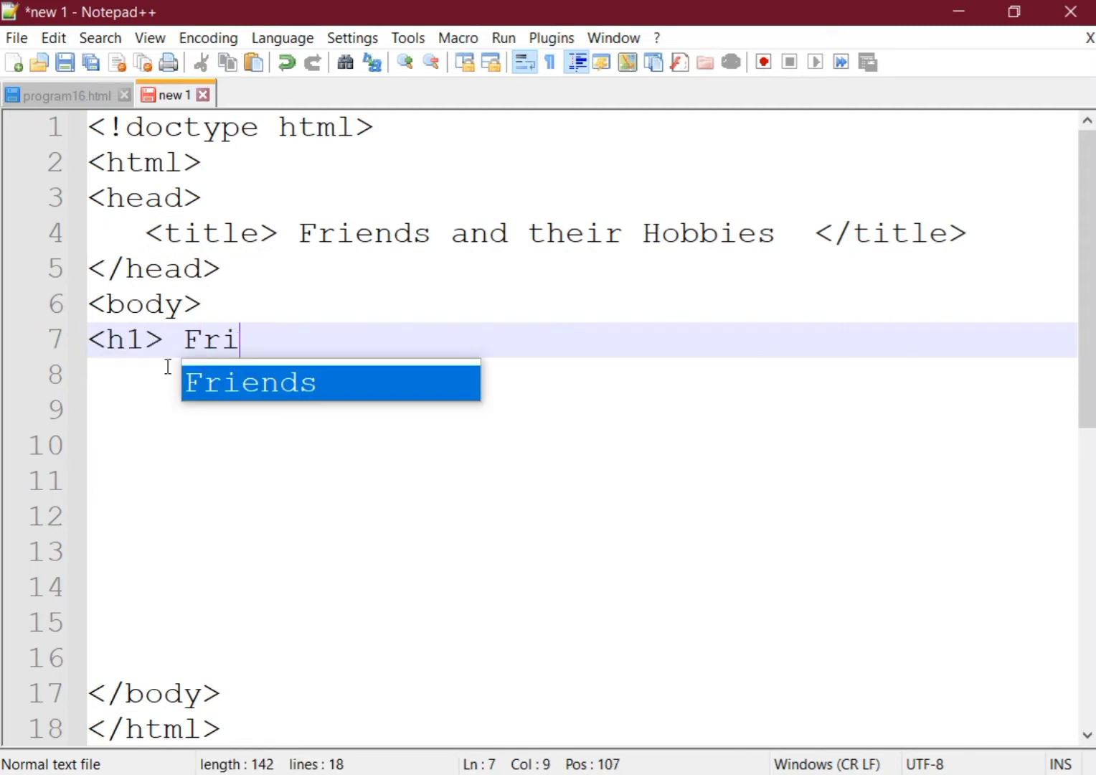
pyautogui.write('end list and')
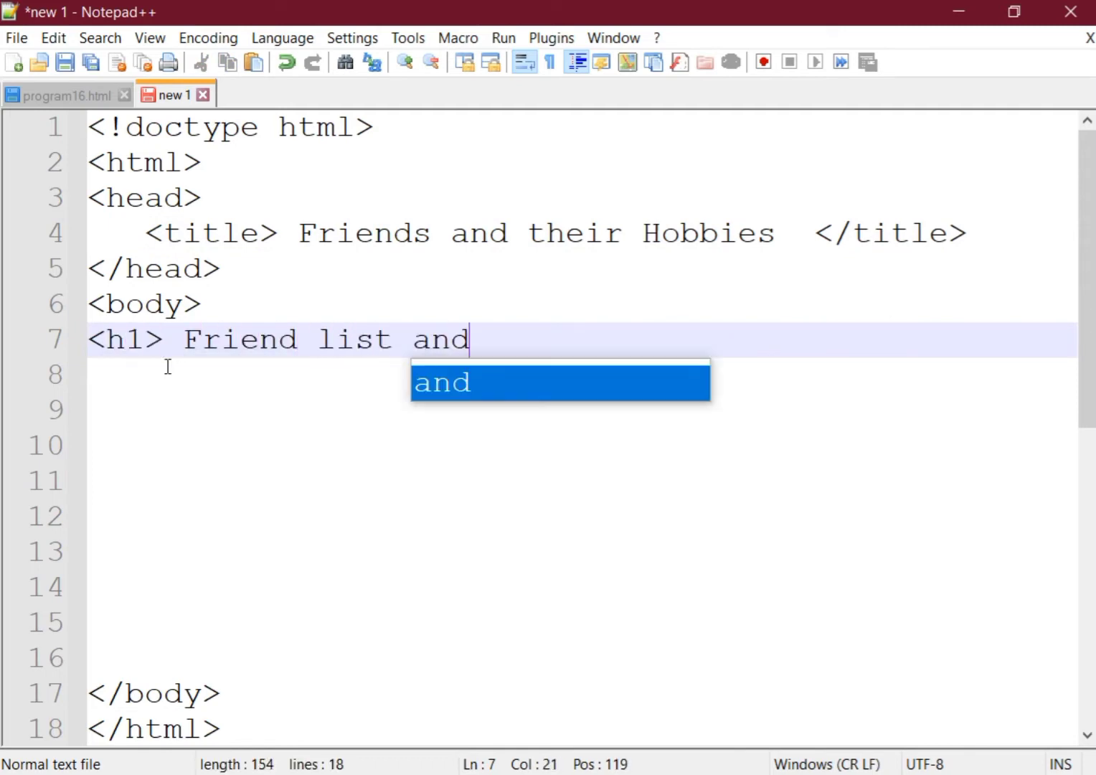
pyautogui.press('BackSpace')
pyautogui.press('BackSpace')
pyautogui.press('BackSpace')
pyautogui.write('with thei')
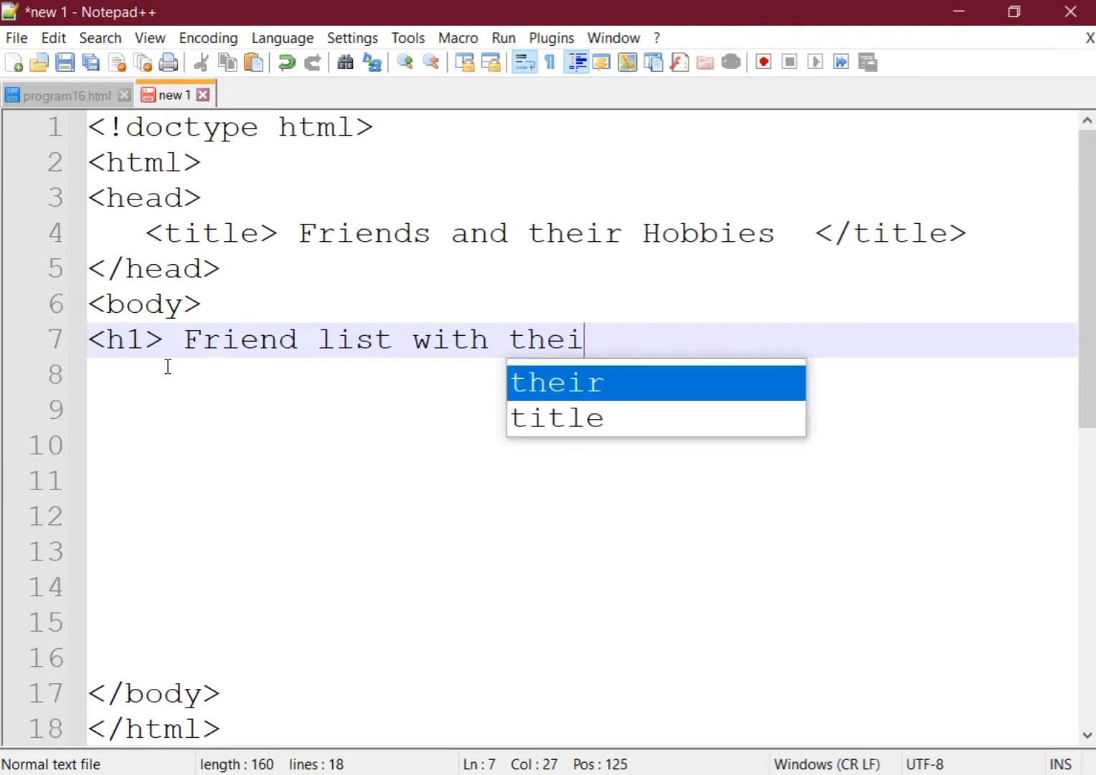
pyautogui.write('r Hobbies<')
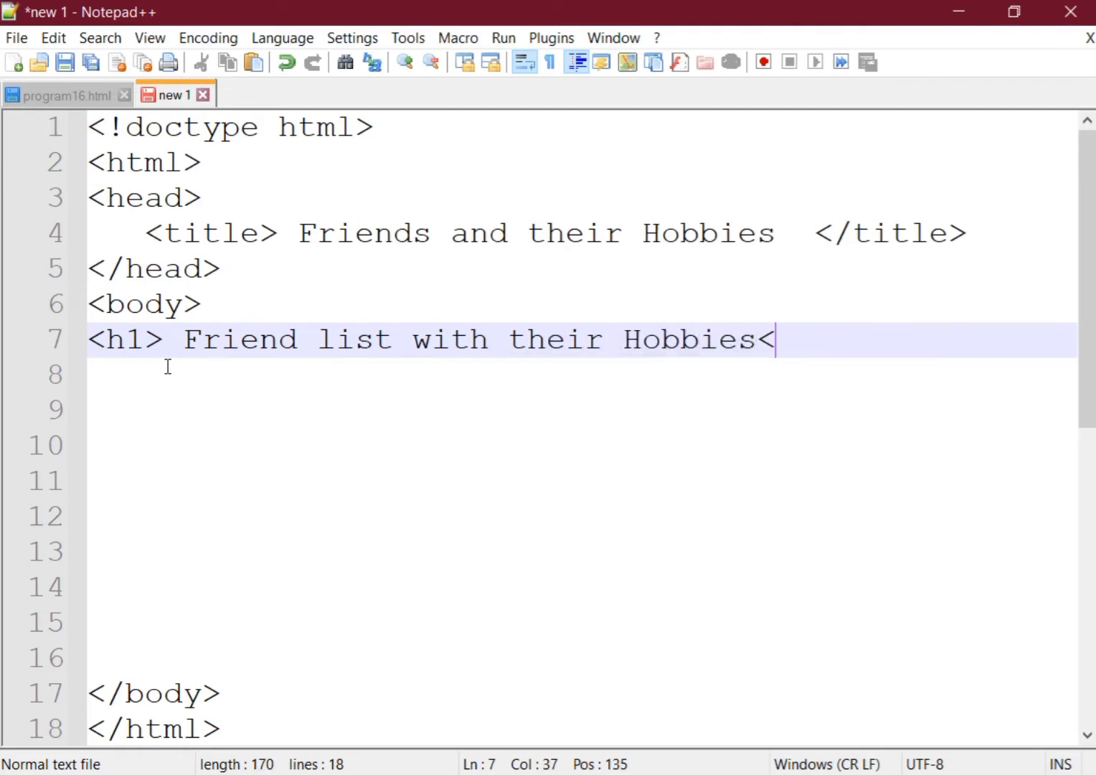
pyautogui.write('/h1>')
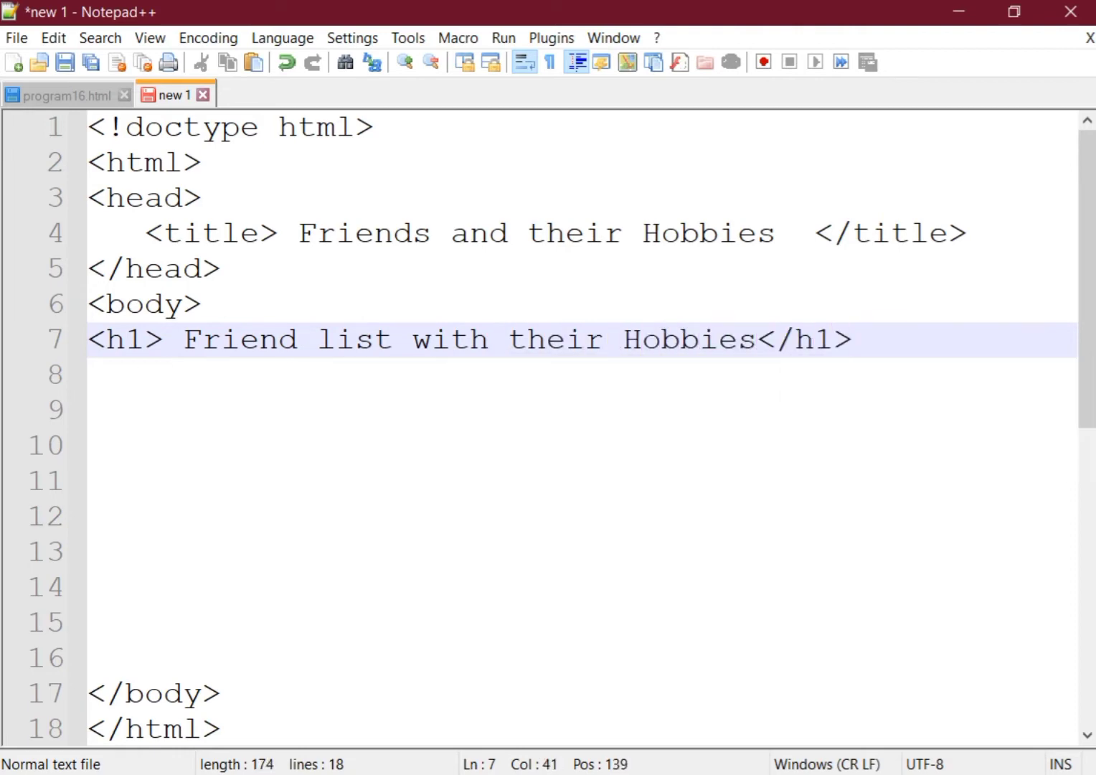
# Save as program17.html with type Hyper Text Markup Language file in PRACTICE
pyautogui.click(17, 38)
pyautogui.click(116, 201)
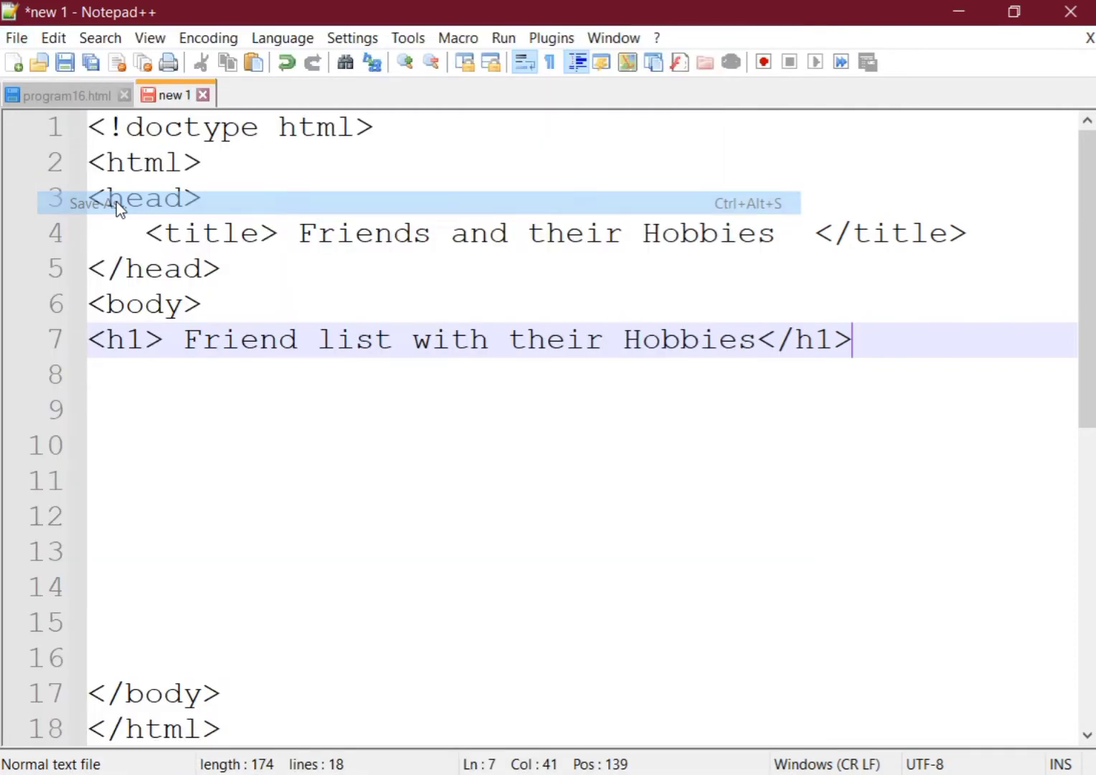
pyautogui.write('preo')
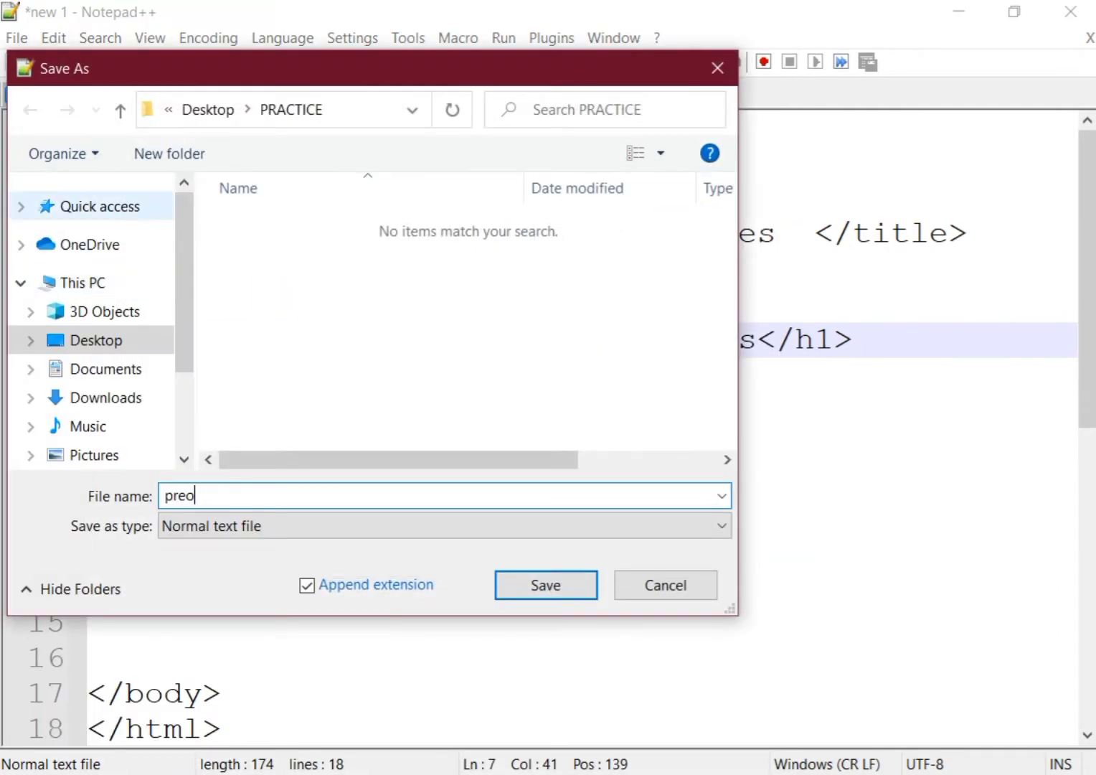
pyautogui.write('g')
pyautogui.press('BackSpace')
pyautogui.press('BackSpace')
pyautogui.press('BackSpace')
pyautogui.write('or')
pyautogui.press('BackSpace')
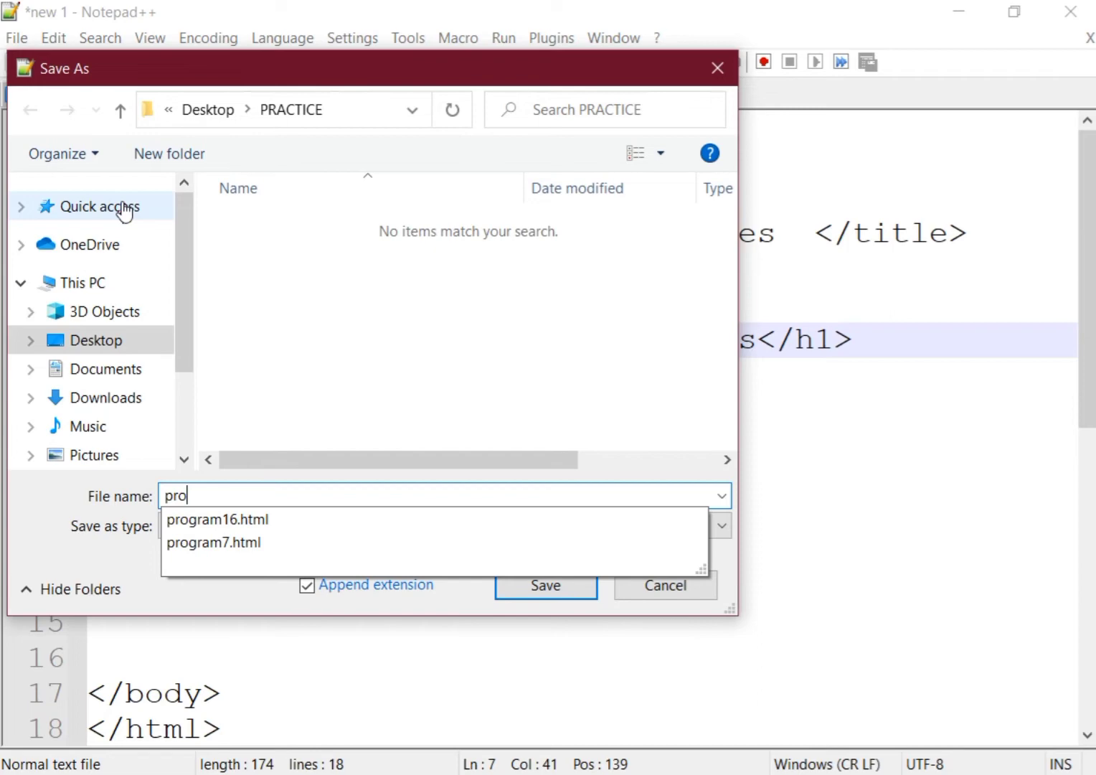
pyautogui.write('gram')
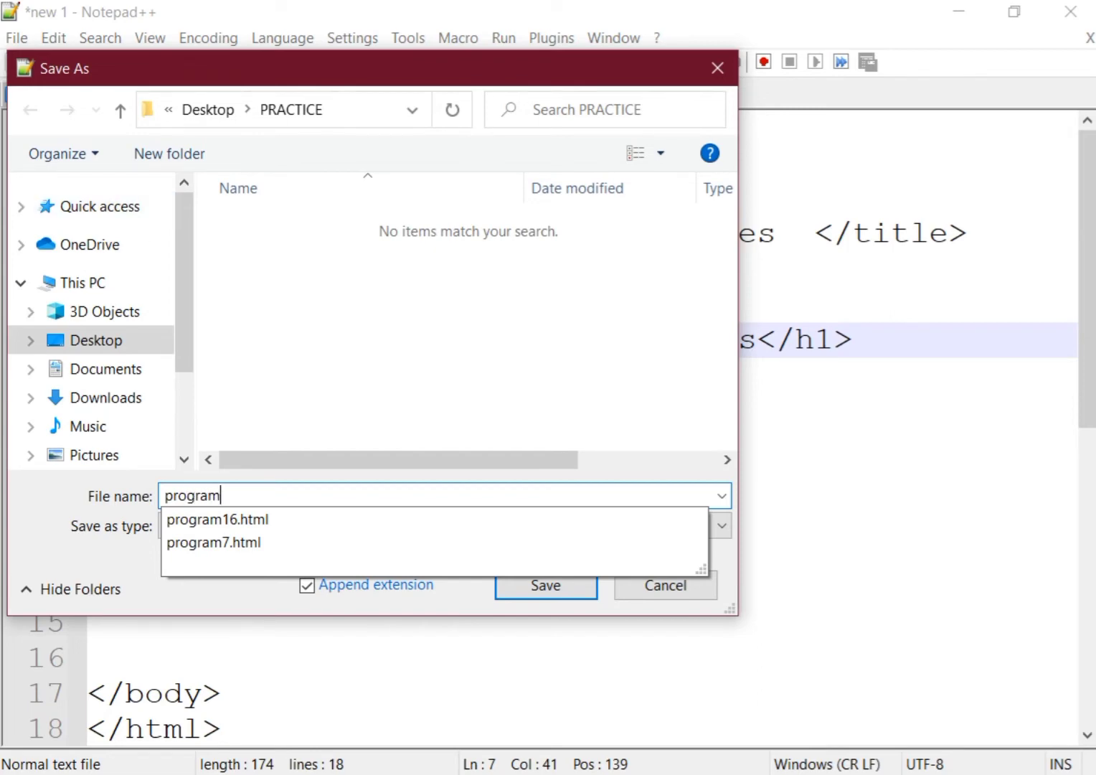
pyautogui.write('17.htm')
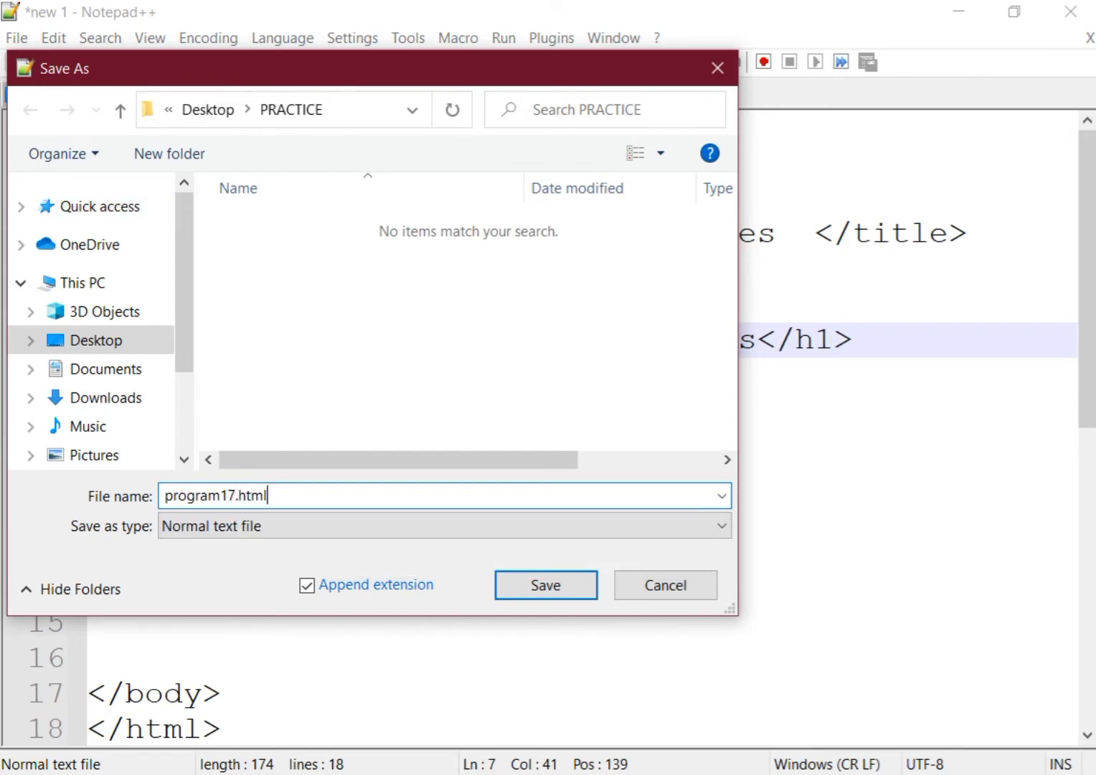
pyautogui.write('l')
pyautogui.click(215, 529)
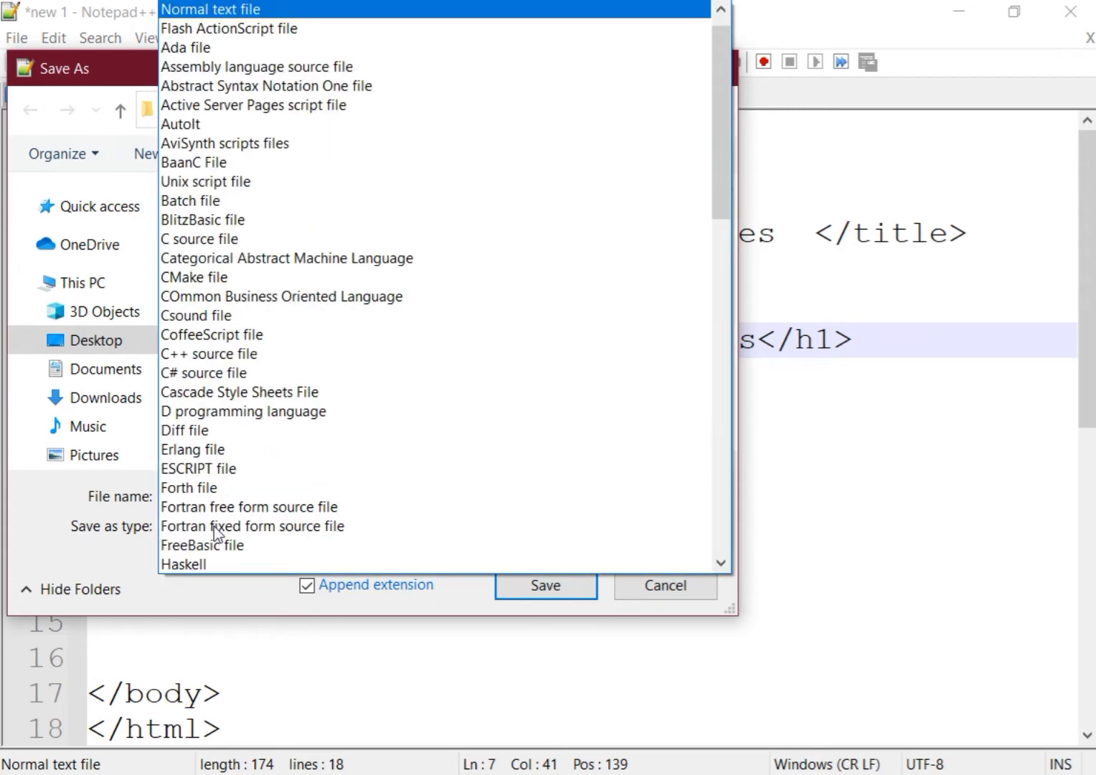
pyautogui.scroll(-4, 215, 532)
pyautogui.click(274, 351)
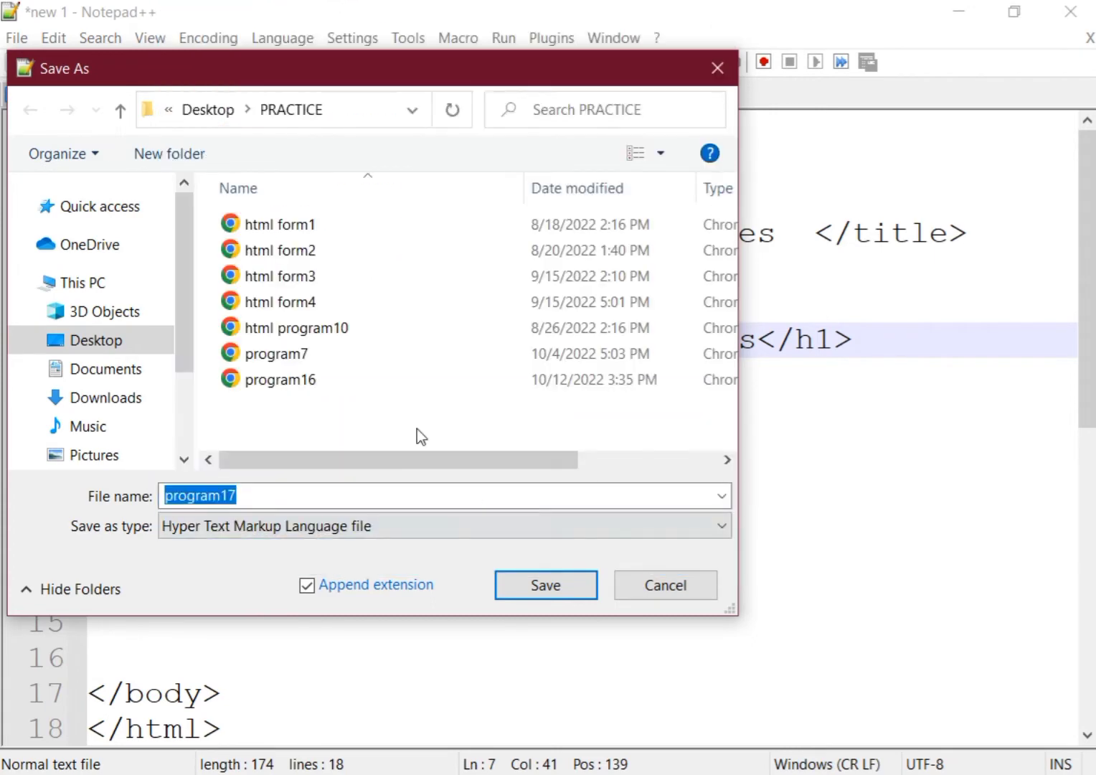
pyautogui.click(537, 587)
# Remove extra blank lines and start the ordered list with Riya's item below the heading
pyautogui.click(252, 466)
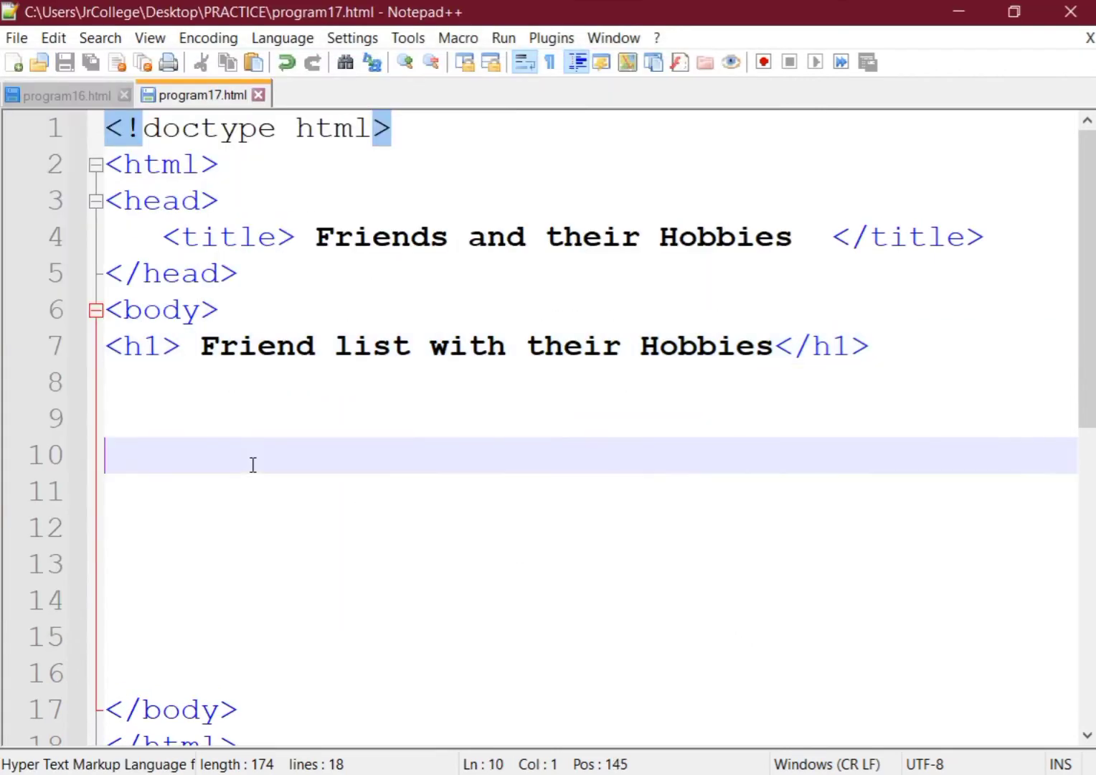
pyautogui.press('Delete')
pyautogui.press('Delete')
pyautogui.click(114, 396)
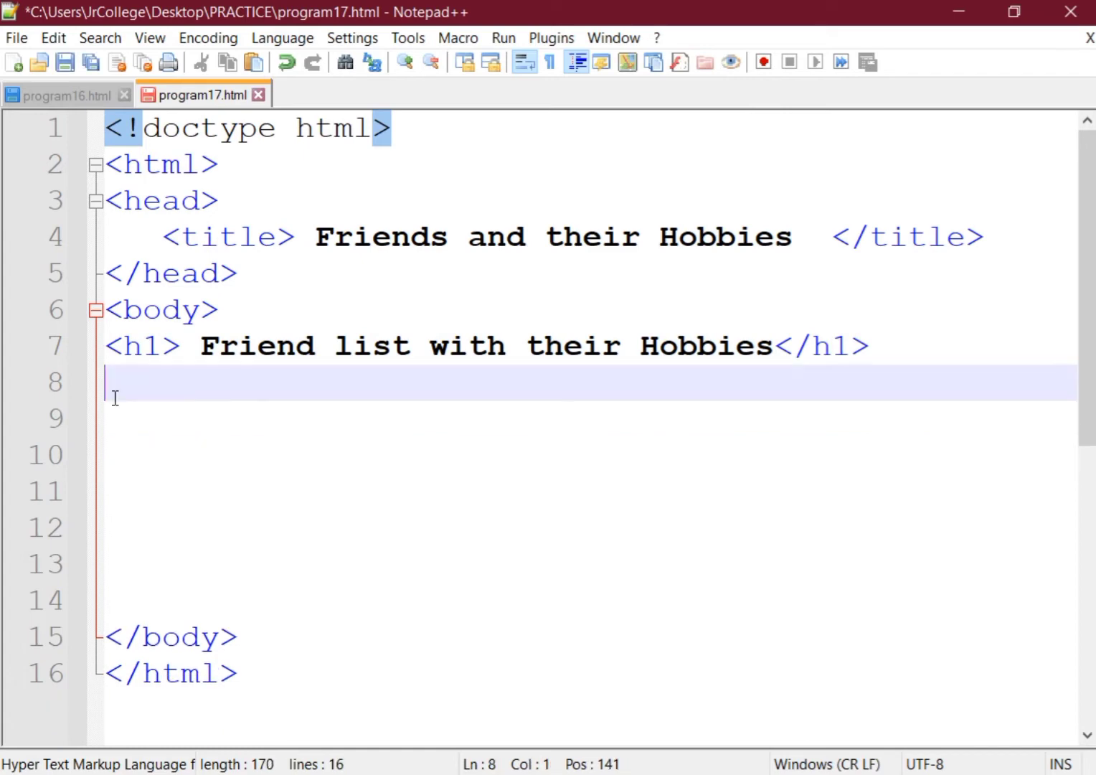
pyautogui.write('<OL')
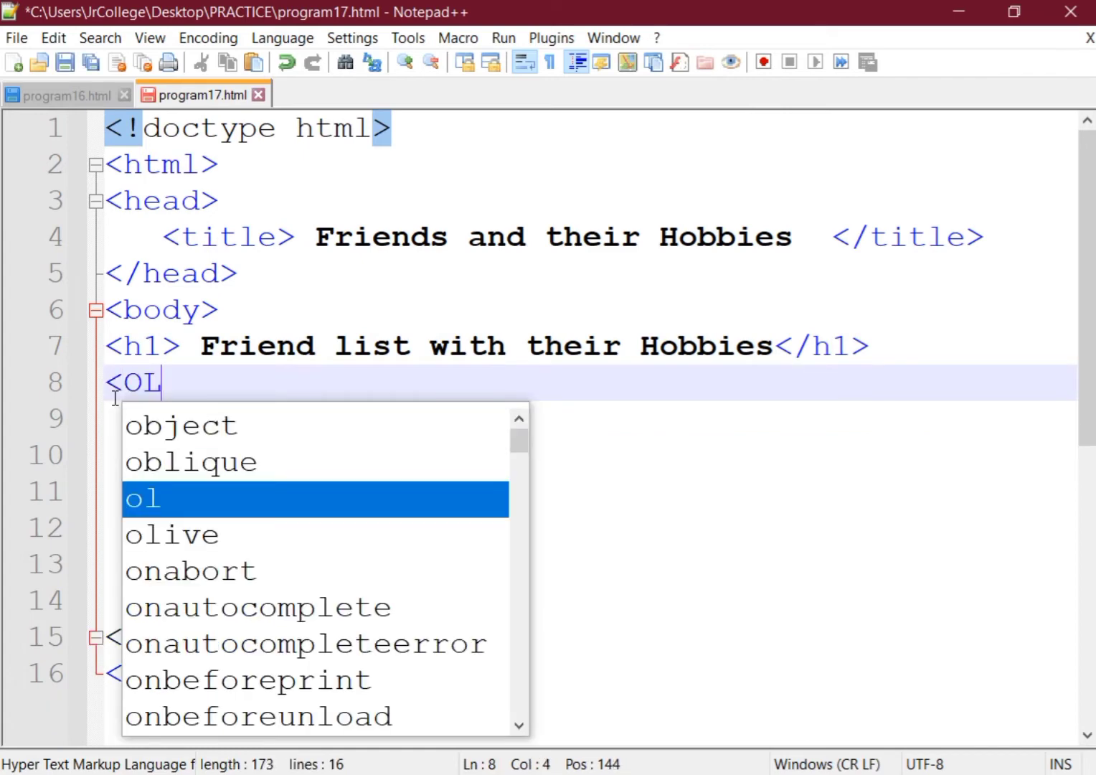
pyautogui.write('>')
pyautogui.press('Down')
pyautogui.press('Down')
pyautogui.press('Down')
pyautogui.press('Down')
pyautogui.press('Down')
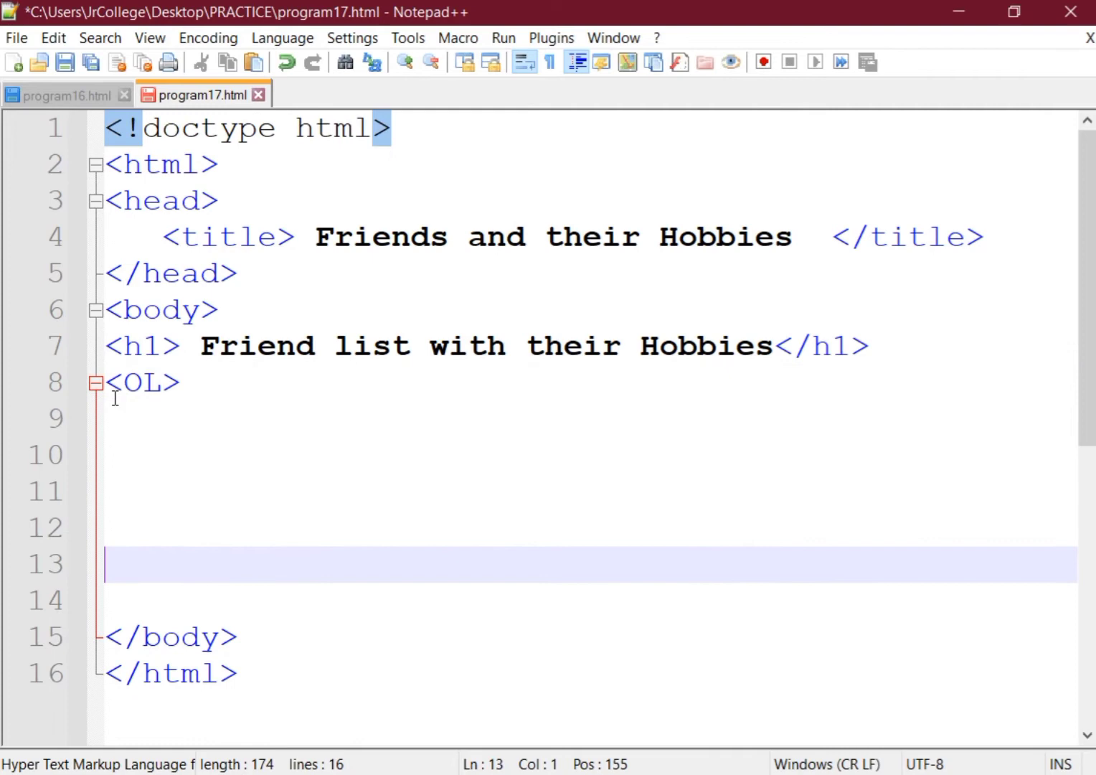
pyautogui.press('Down')
pyautogui.write('</OL')
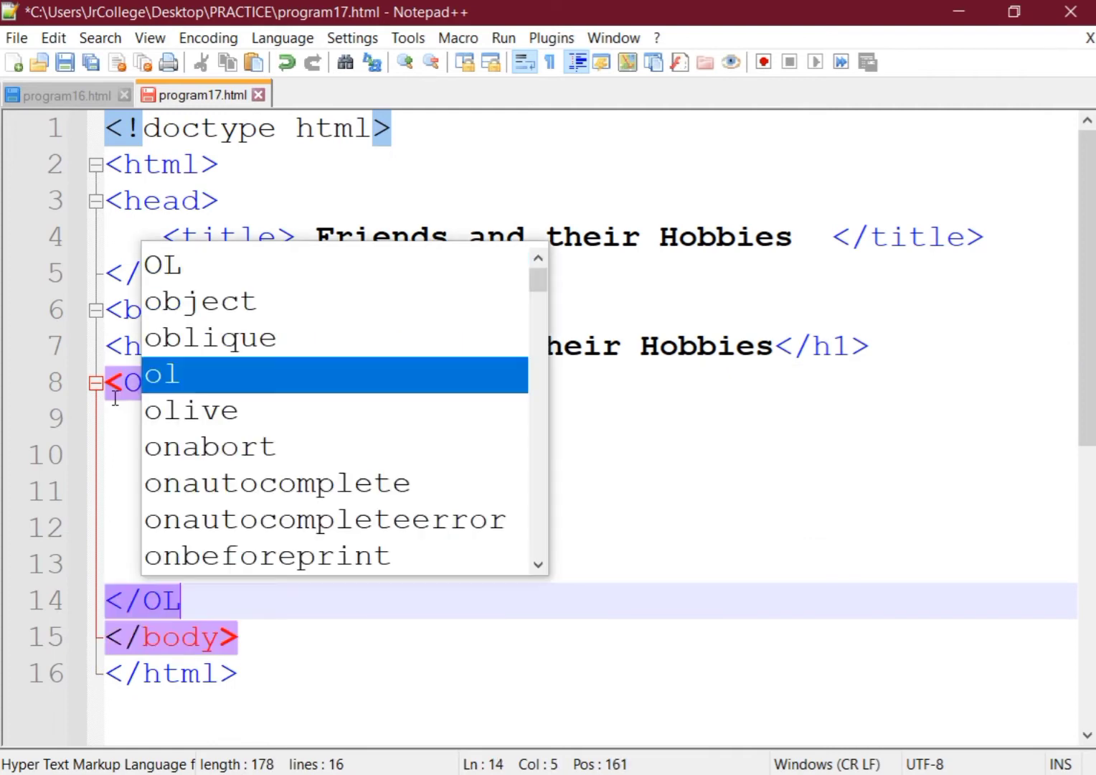
pyautogui.write('>')
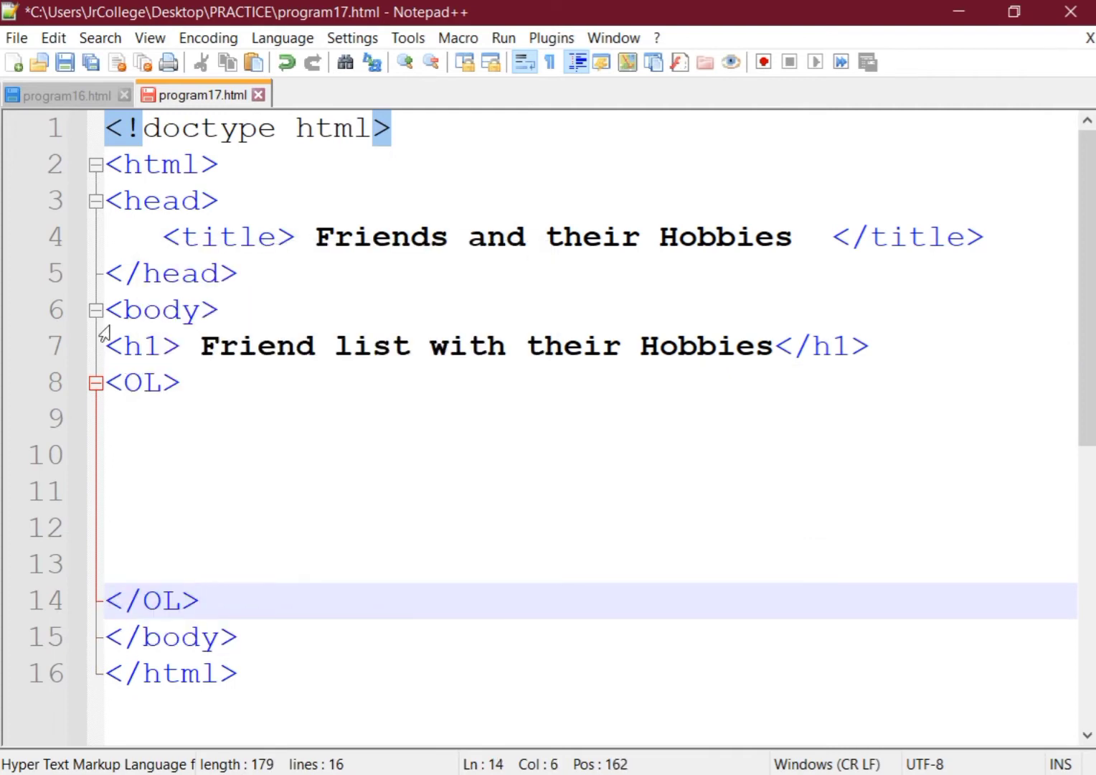
pyautogui.click(140, 424)
pyautogui.scroll(1, 382, 505)
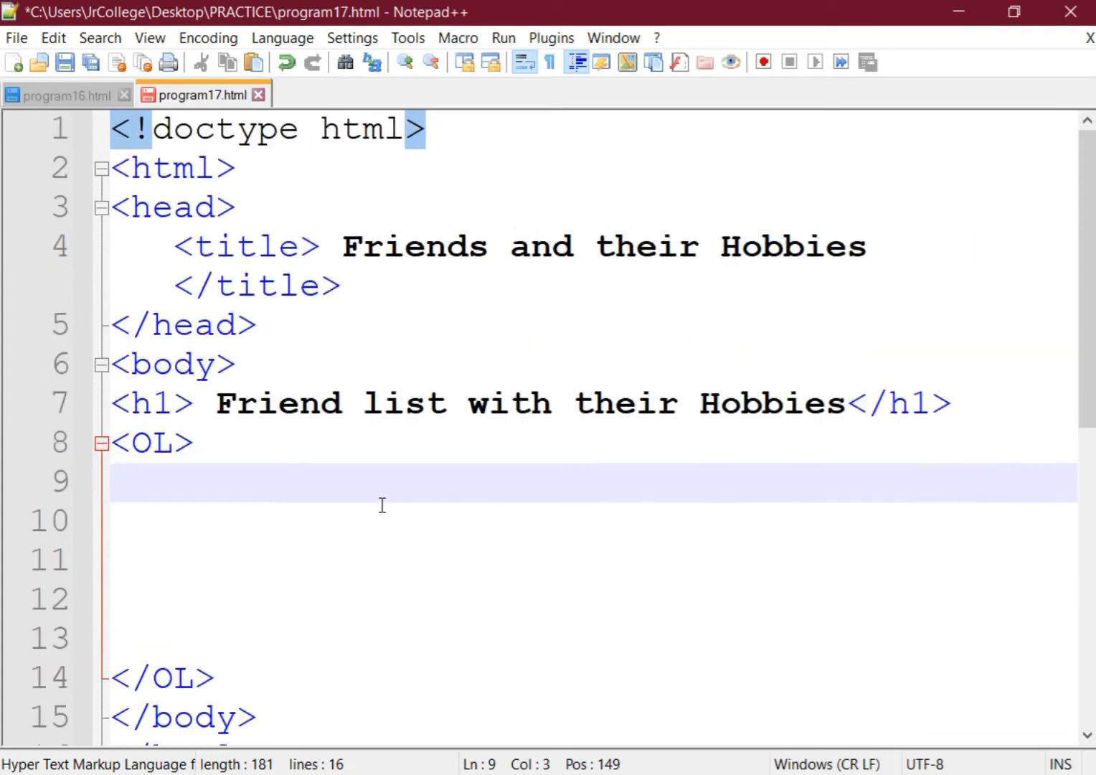
pyautogui.scroll(1, 382, 505)
pyautogui.write('<LI')
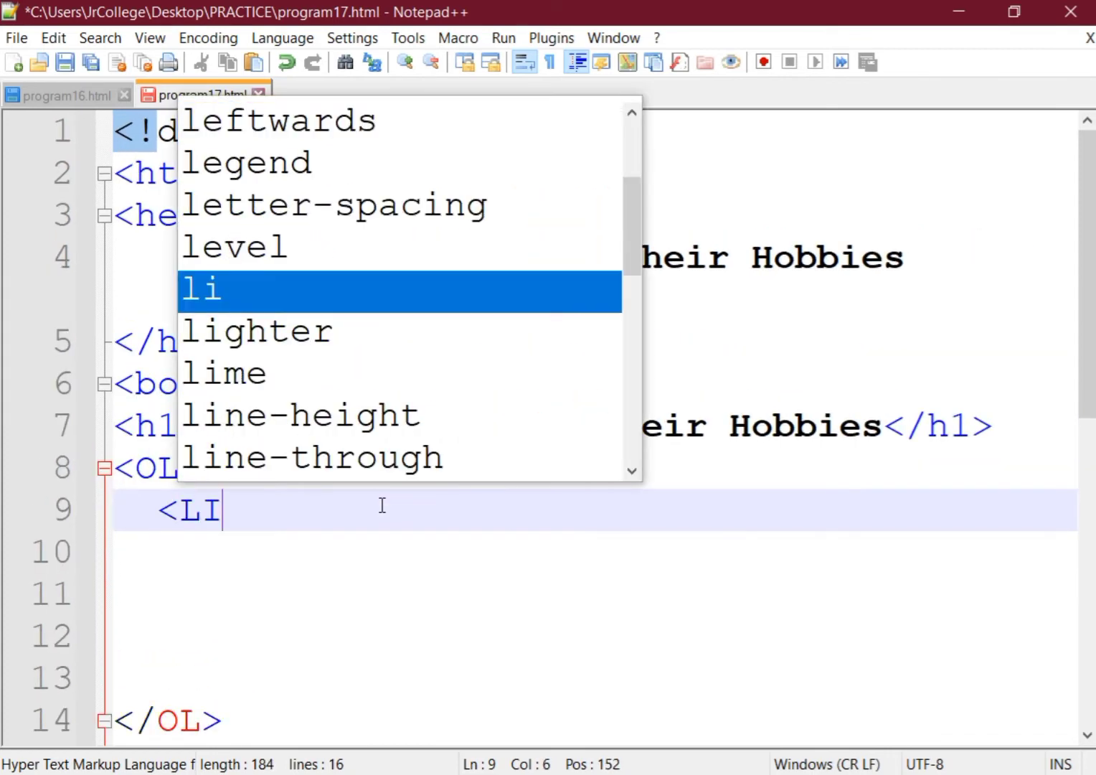
pyautogui.write('>Ri')
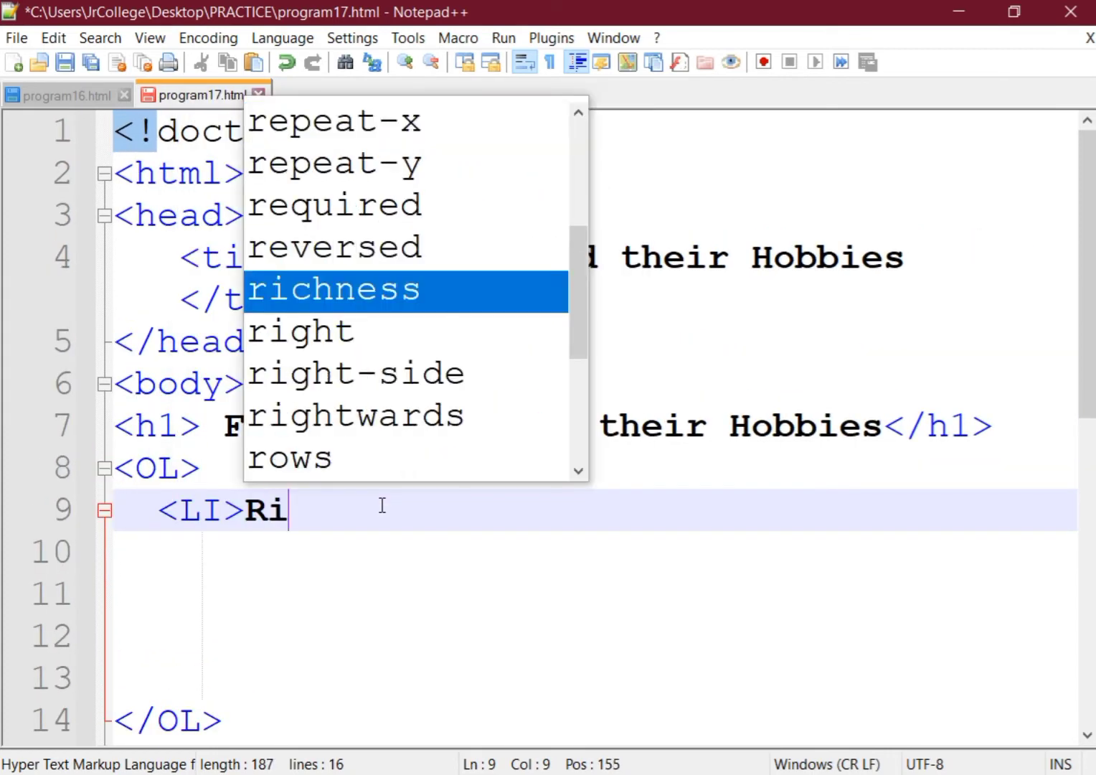
pyautogui.write('ya<')
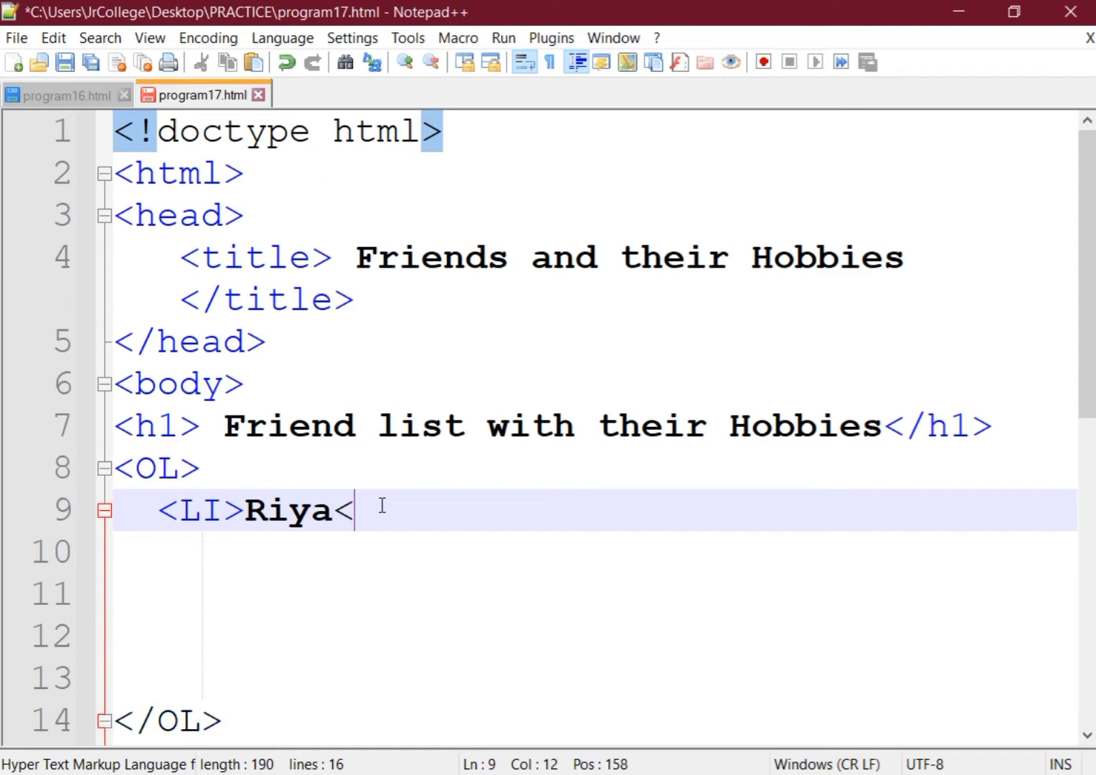
pyautogui.write('/LI>')
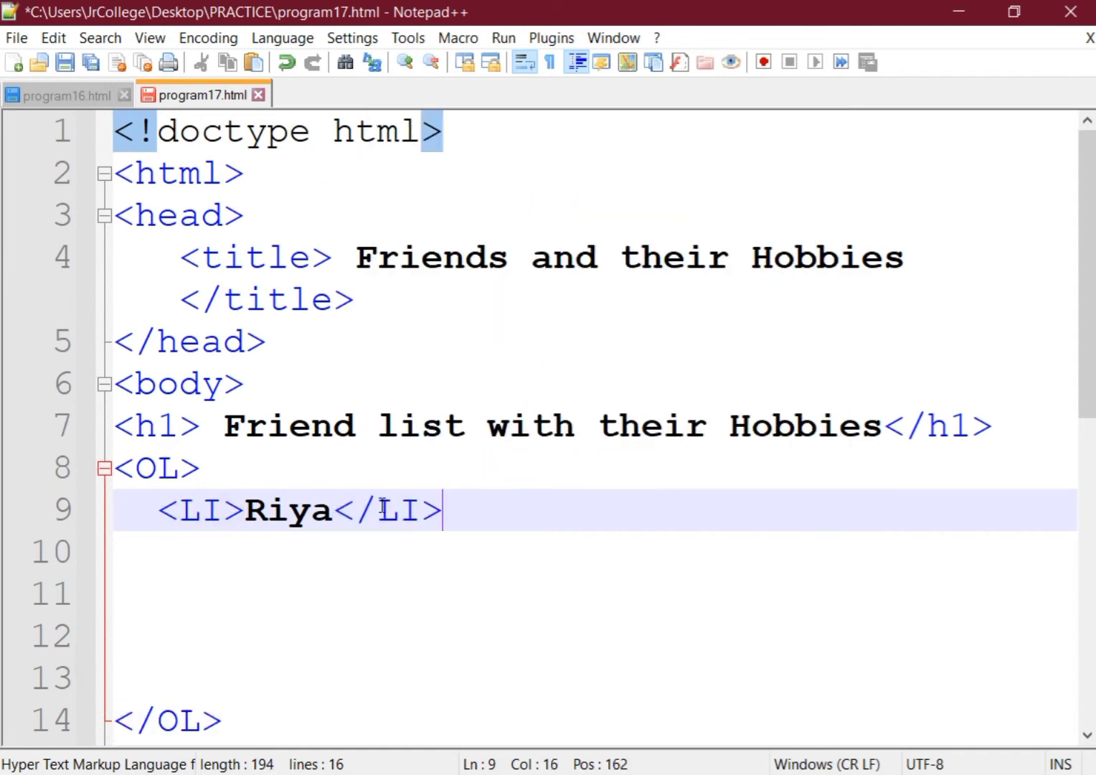
# Nest Riya's hobbies Singing and Sports - Gymnastics in a list closed with </UL>
pyautogui.press('Return')
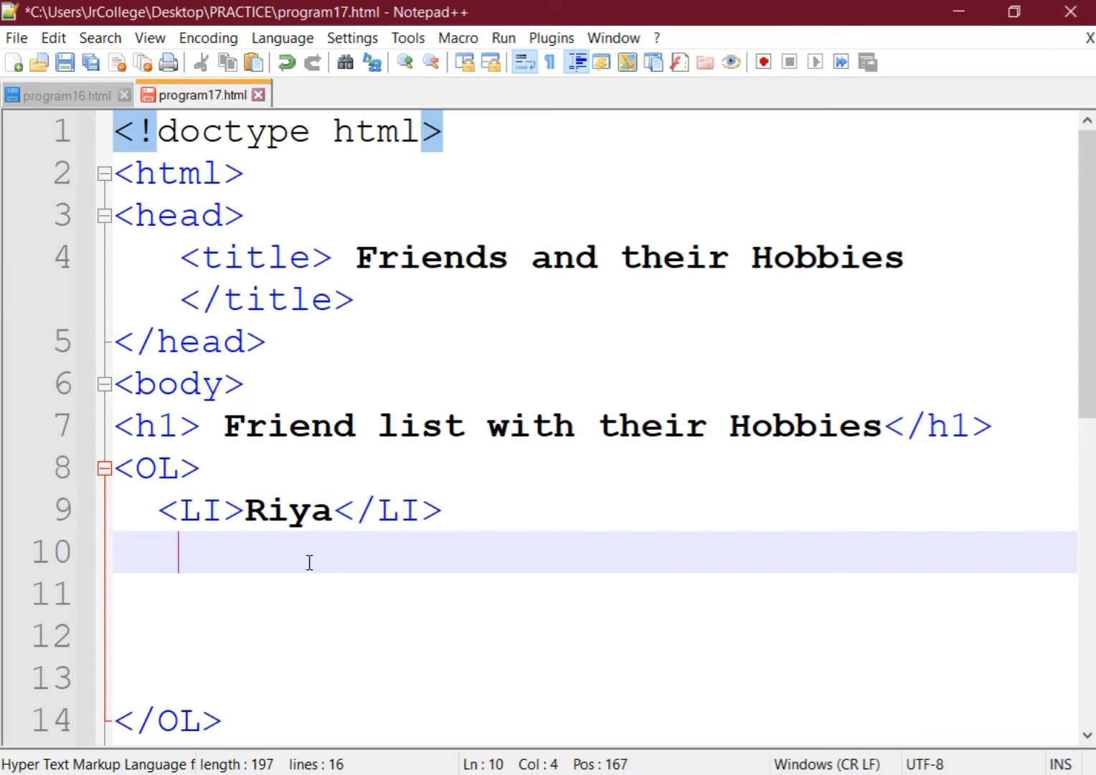
pyautogui.press('Left')
pyautogui.write('<UL')
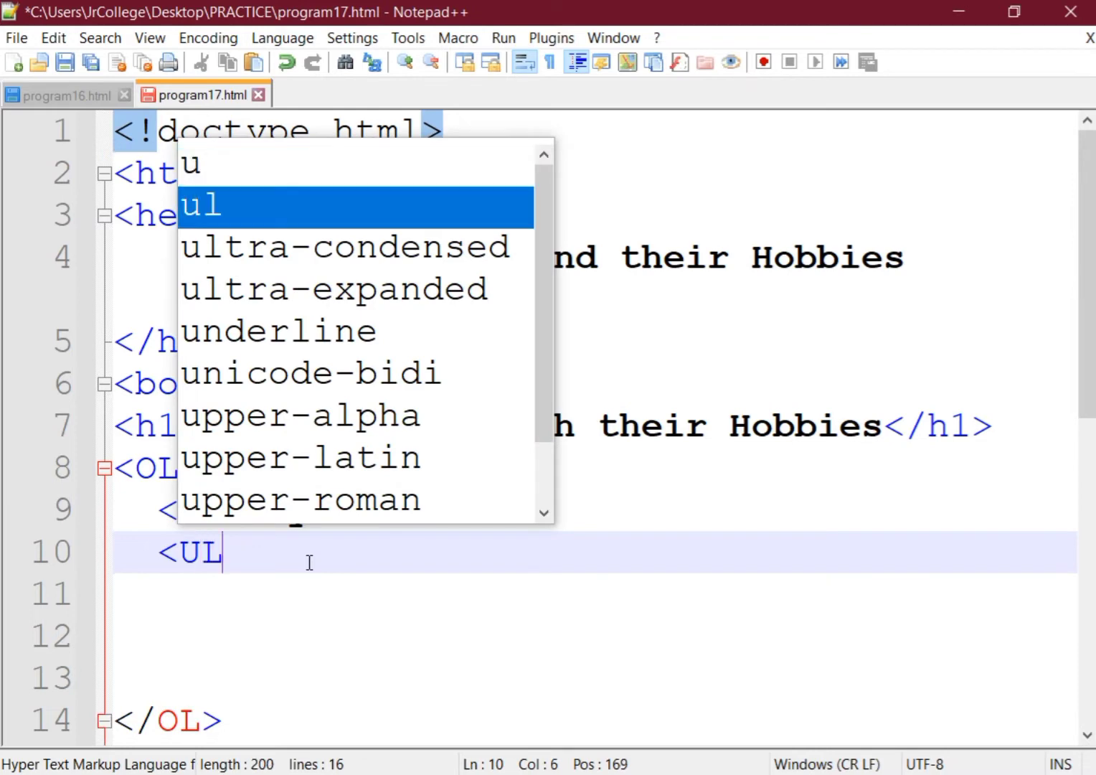
pyautogui.write('>')
pyautogui.press('Return')
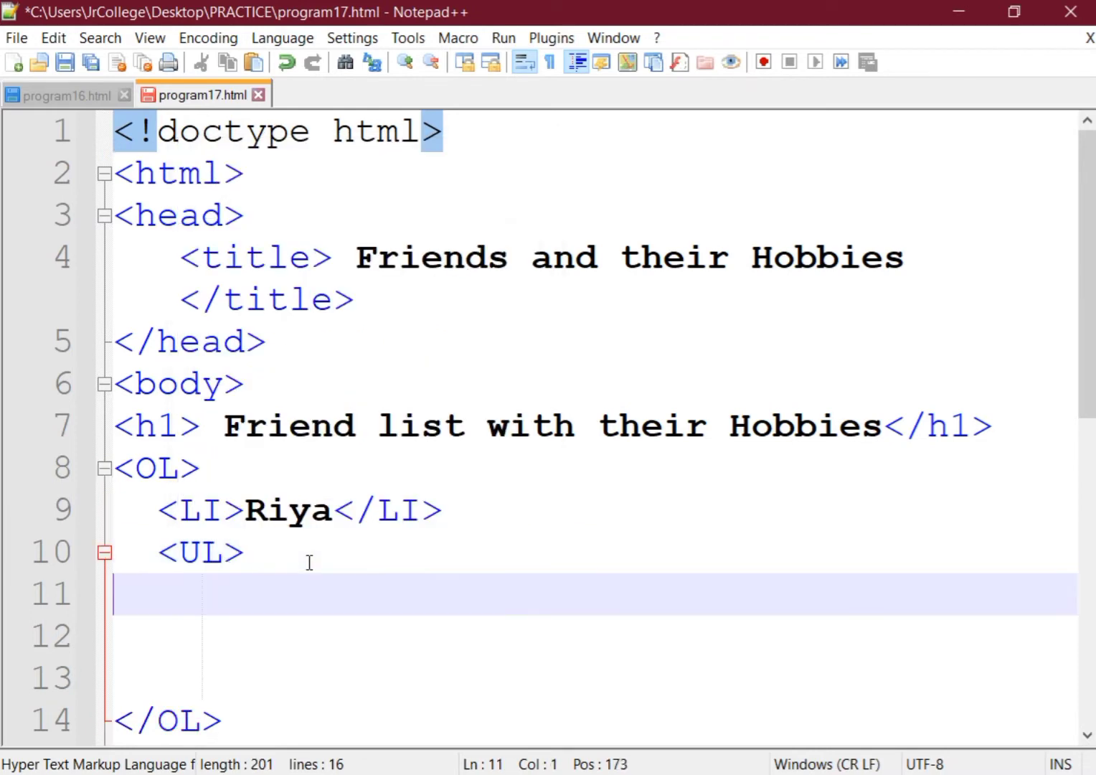
pyautogui.press('Tab')
pyautogui.write('<LI>')
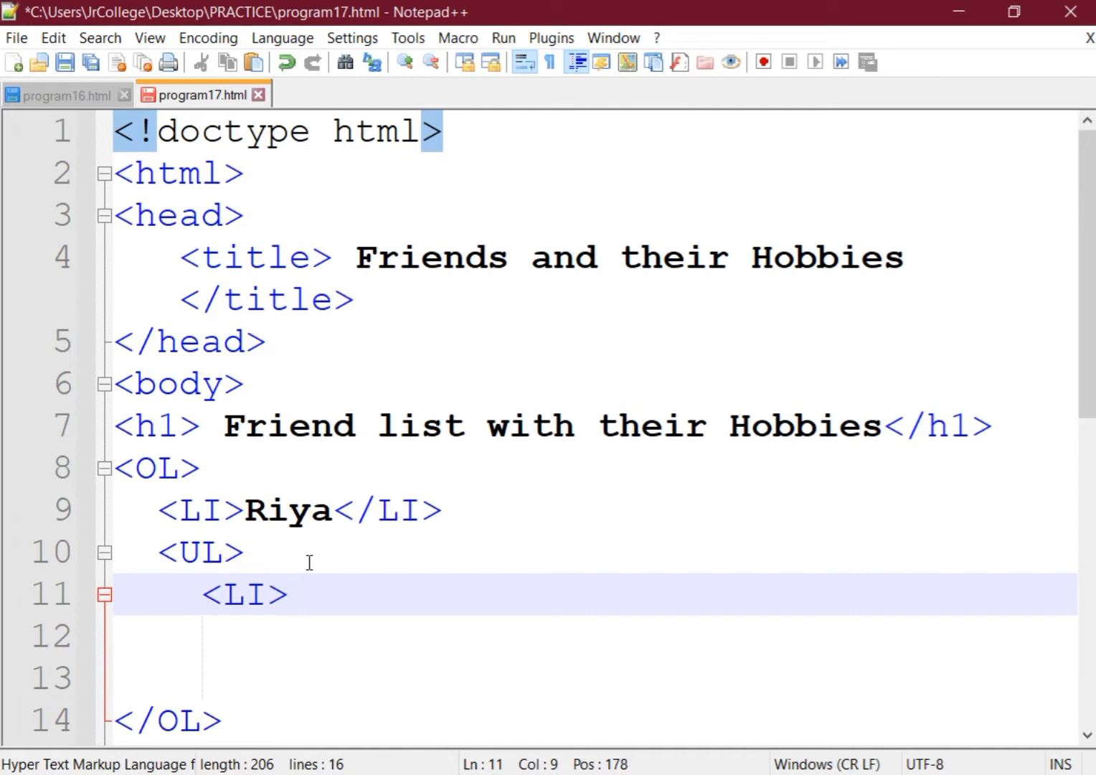
pyautogui.write('Singing')
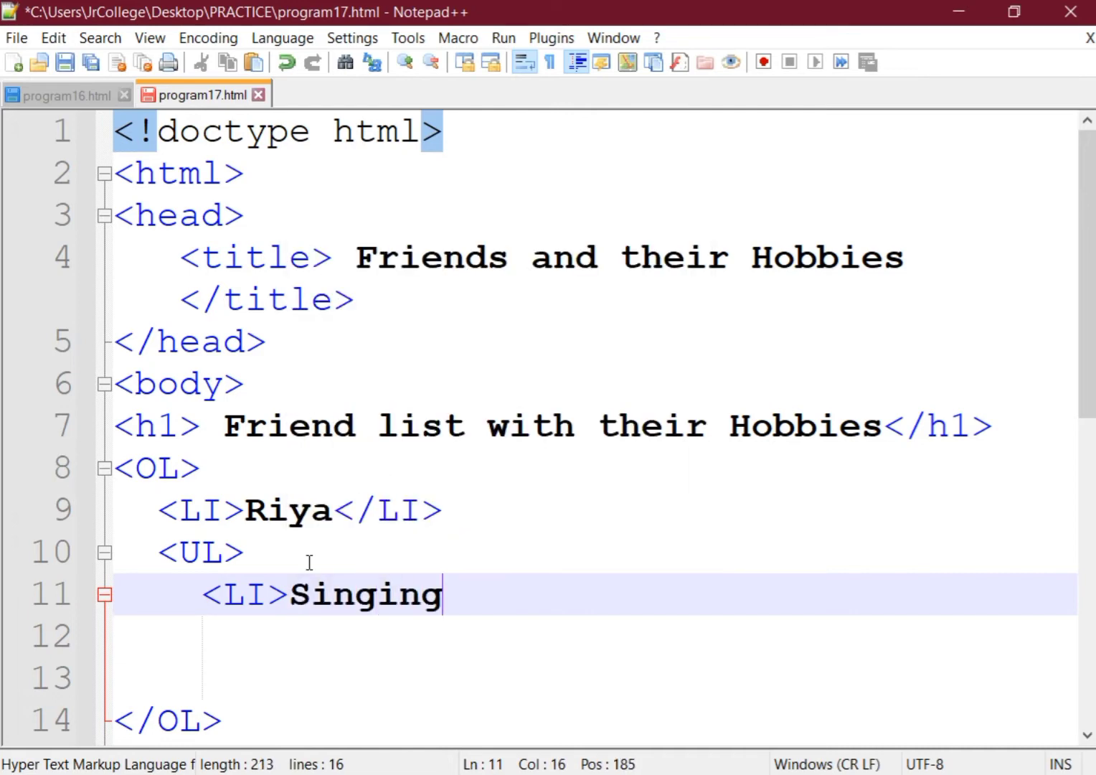
pyautogui.write('</L')
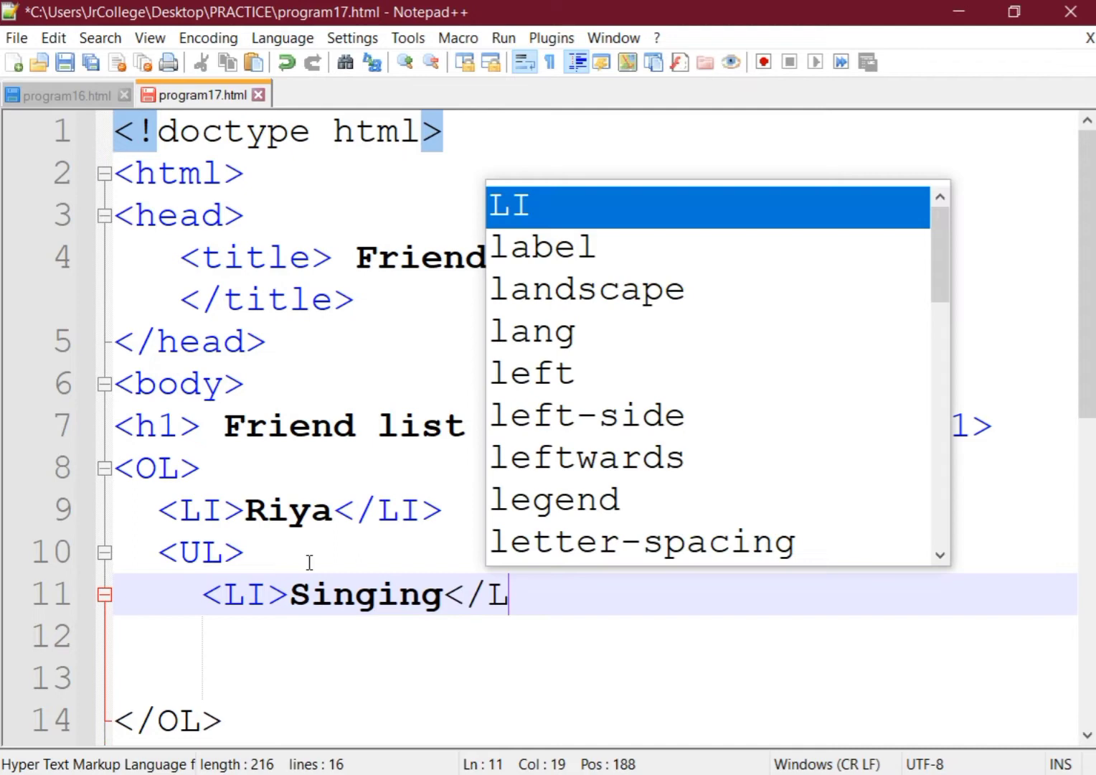
pyautogui.write('I>')
pyautogui.press('Down')
pyautogui.press('BackSpace')
pyautogui.press('Tab')
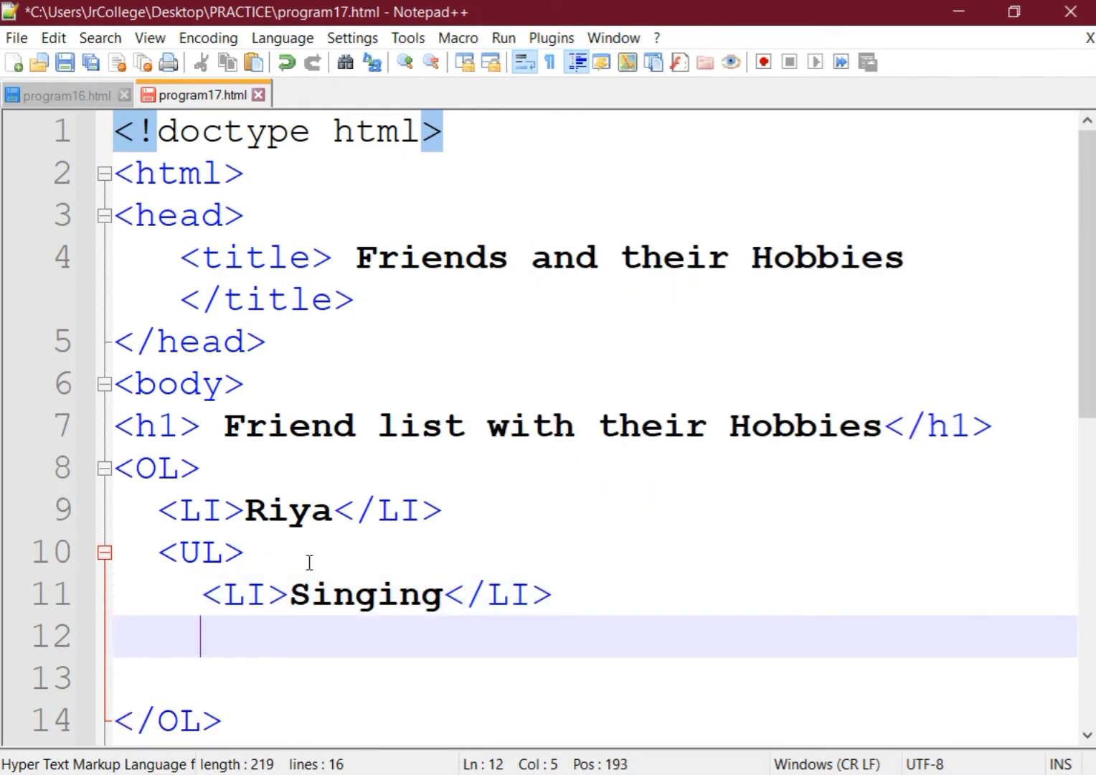
pyautogui.write('<LI>')
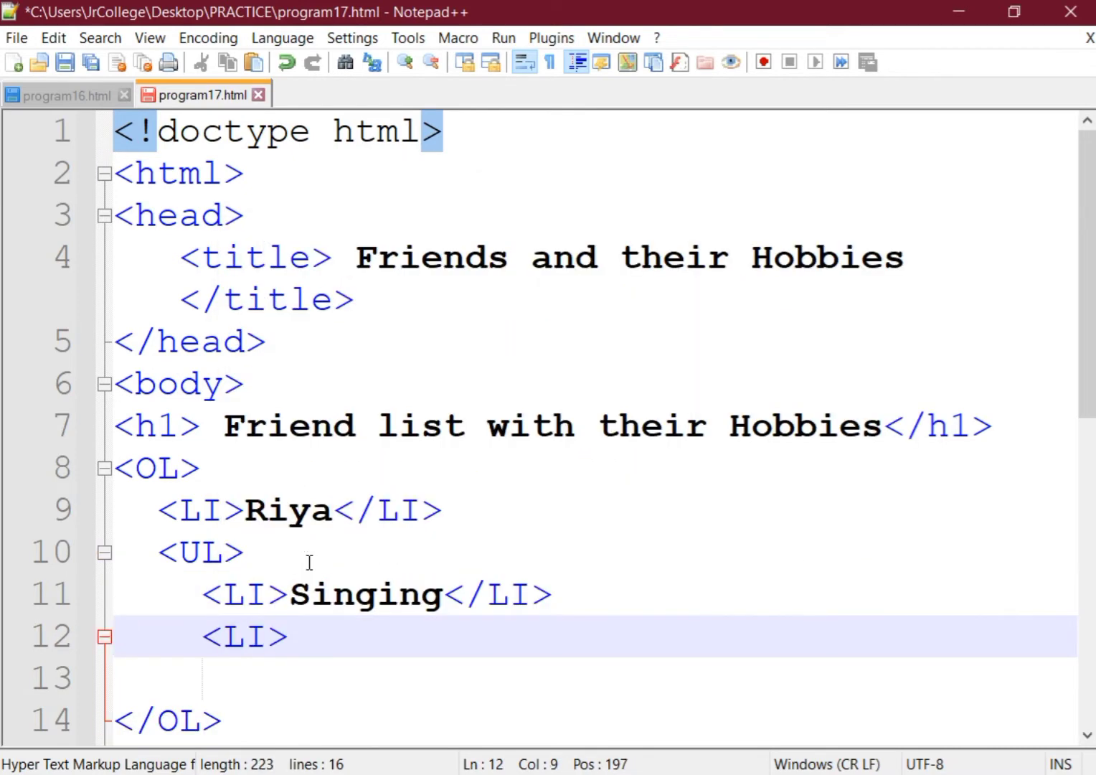
pyautogui.write('Sports - ')
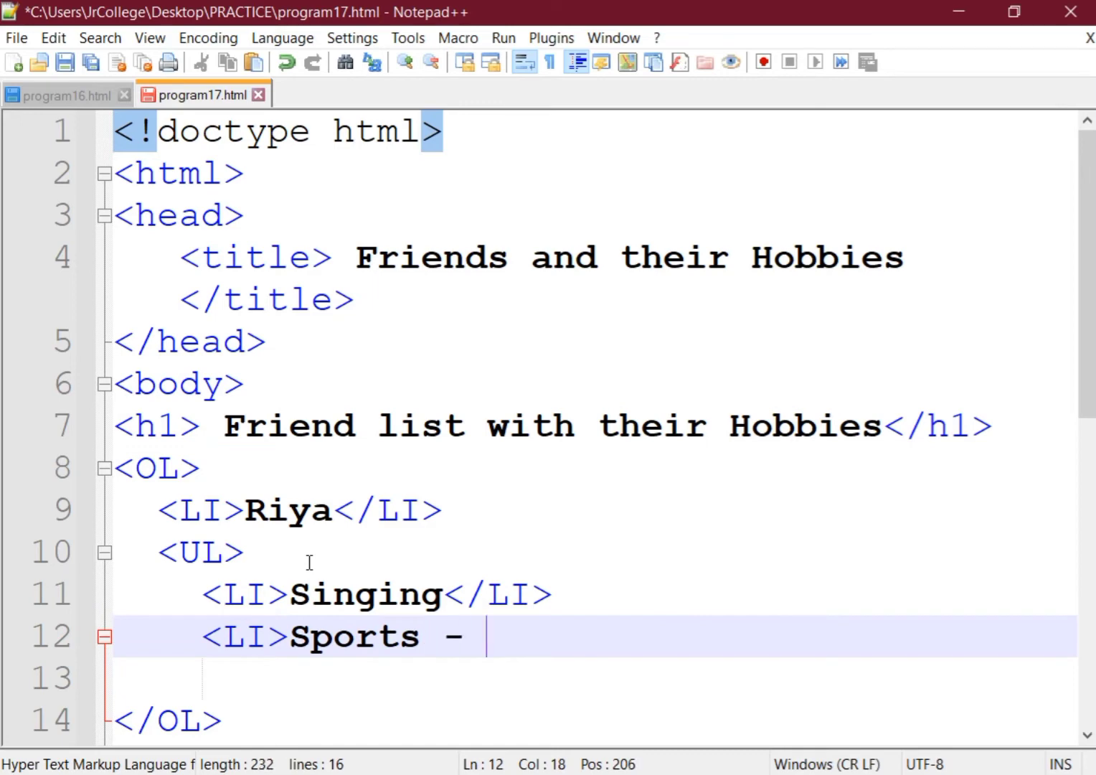
pyautogui.write('Gymnastics')
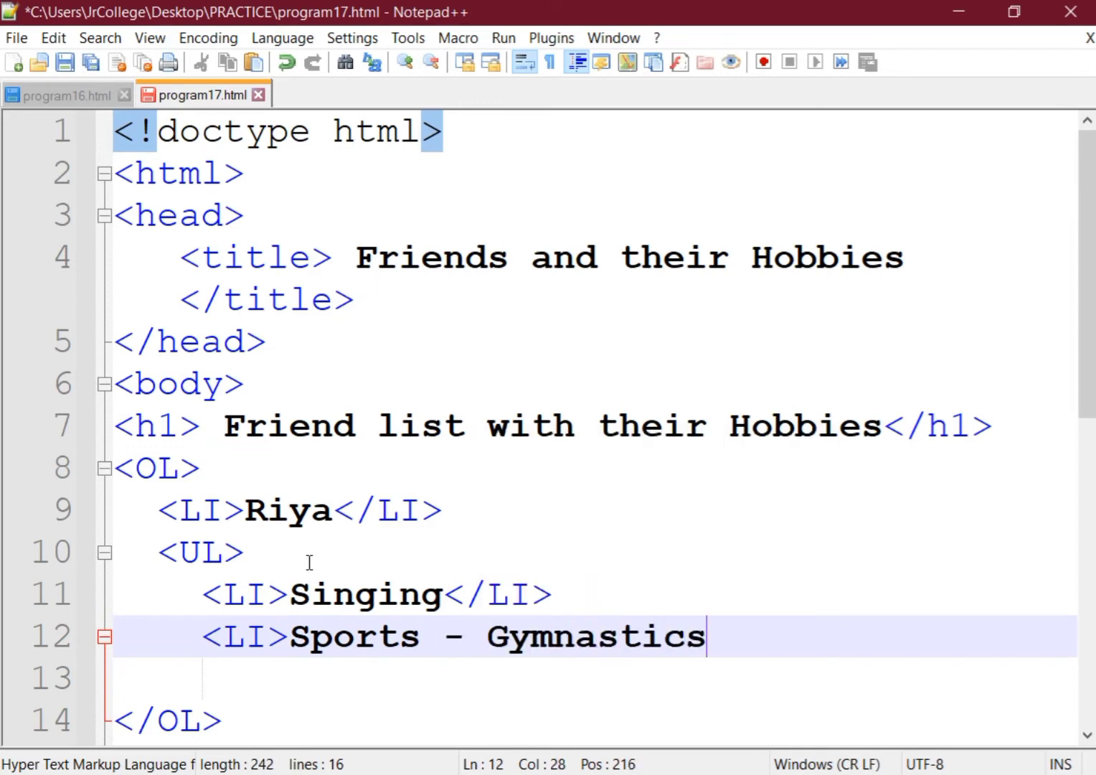
pyautogui.write('</L')
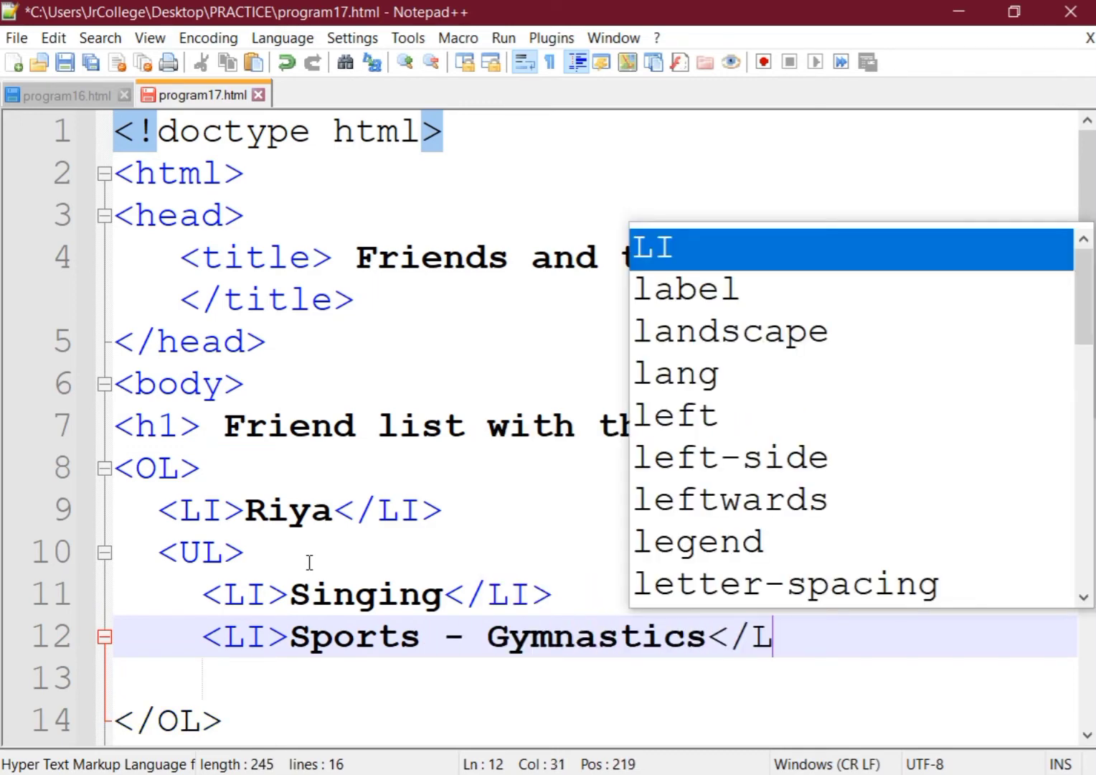
pyautogui.write('I>')
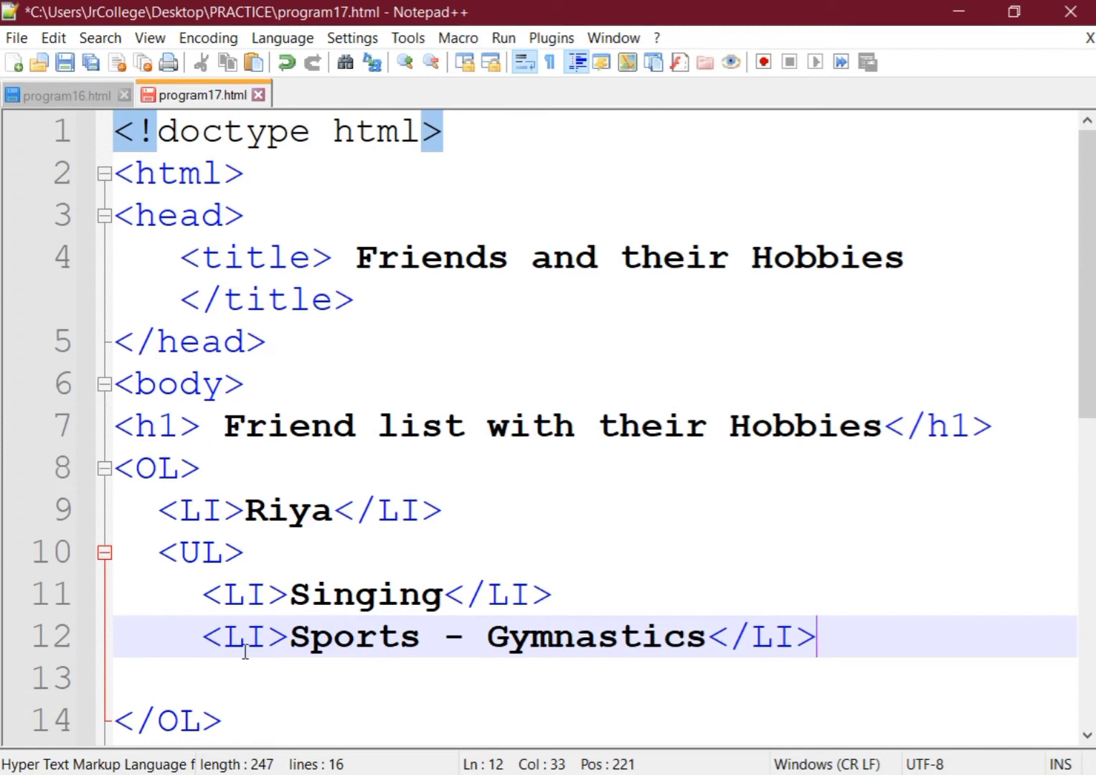
pyautogui.click(185, 678)
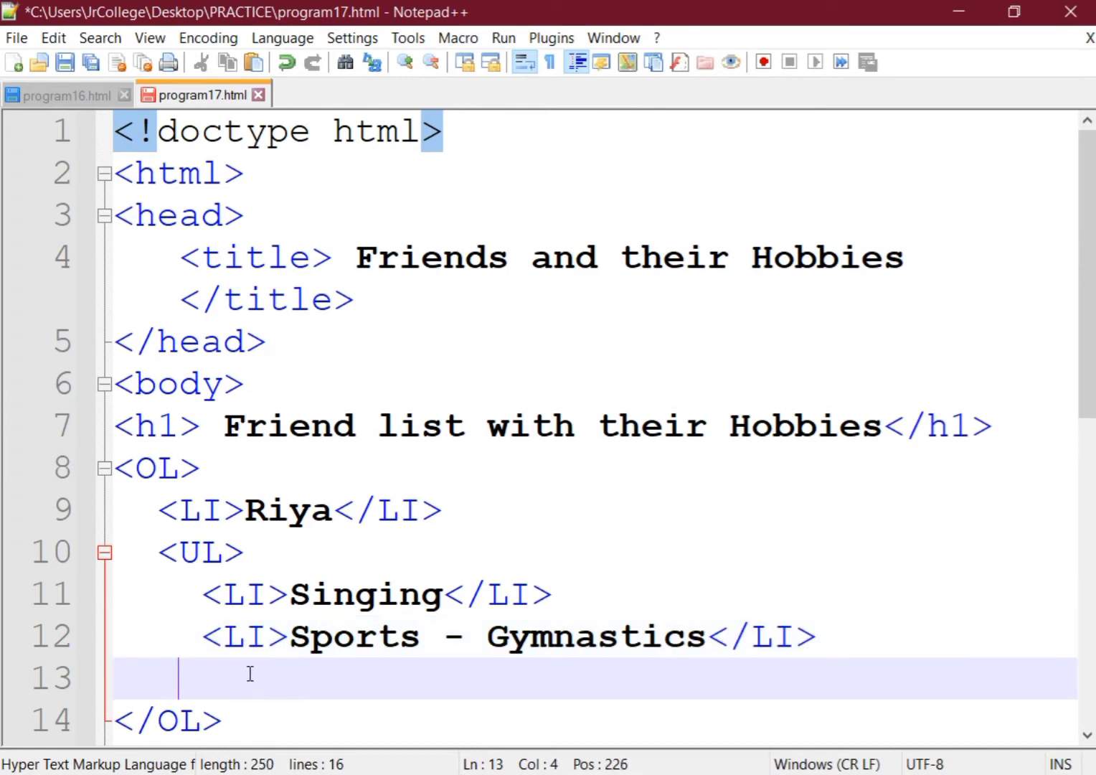
pyautogui.press('Left')
pyautogui.write('<')
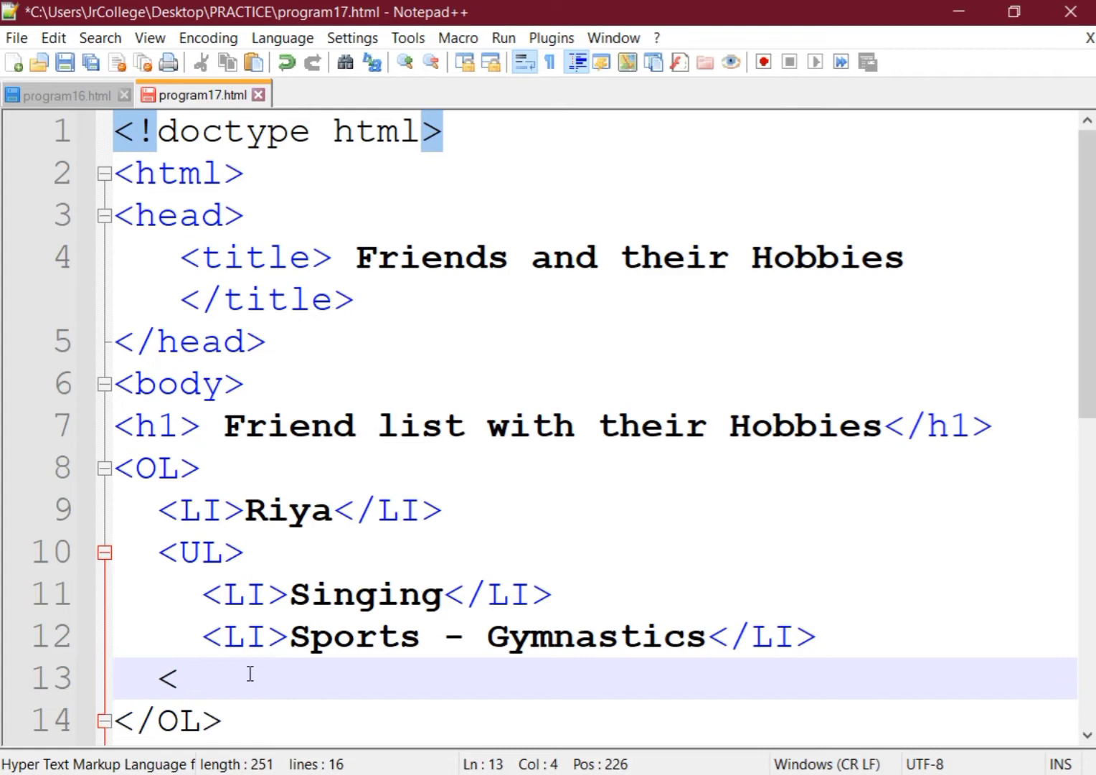
pyautogui.write('/UL>')
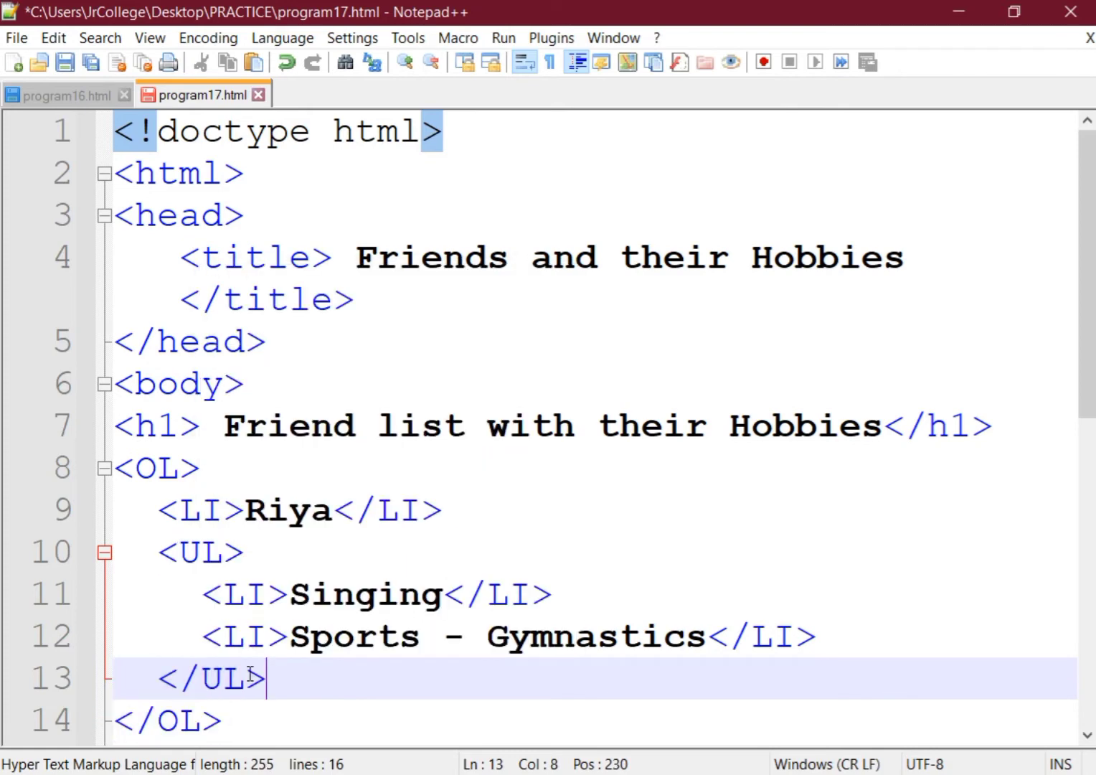
pyautogui.scroll(-1, 395, 646)
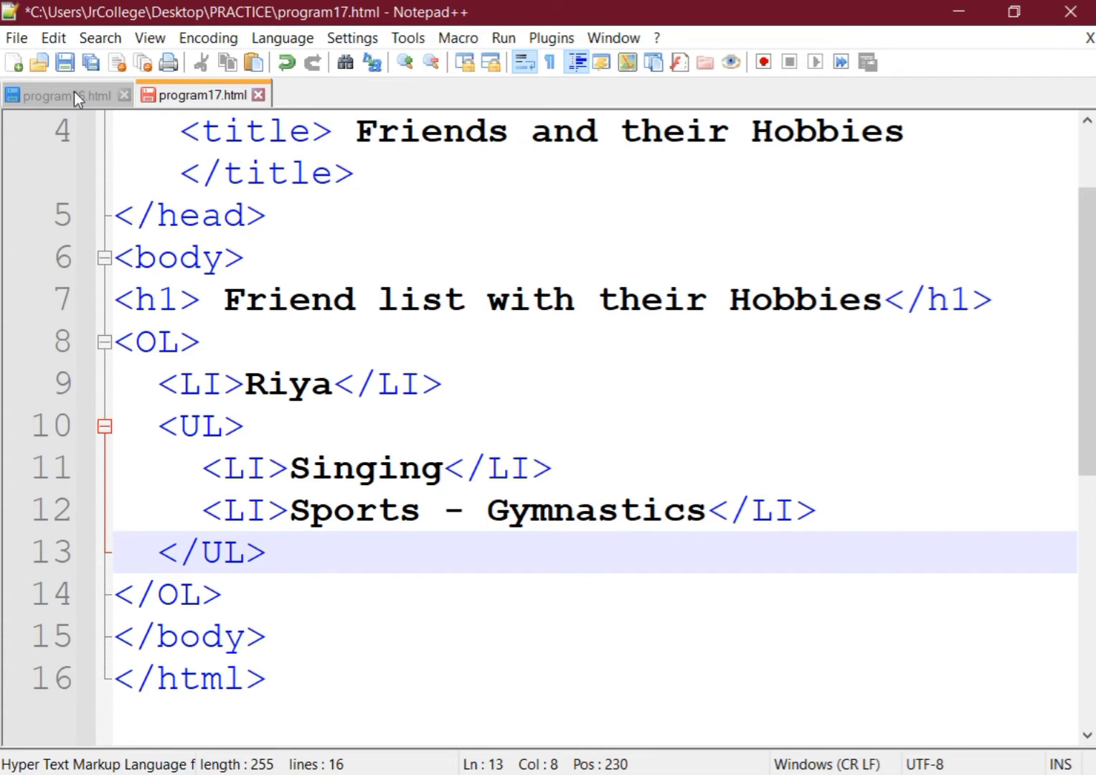
# Save and open program17.html from PRACTICE in Chrome, closing the duplicate tab
pyautogui.click(66, 66)
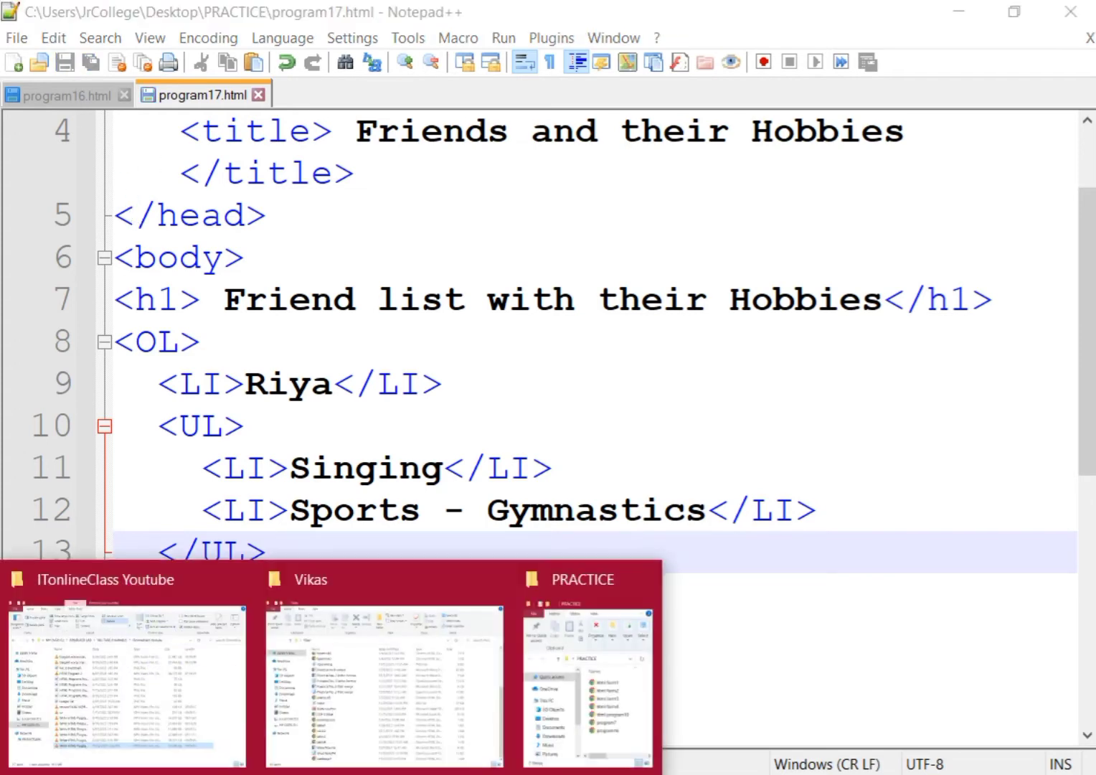
pyautogui.click(569, 728)
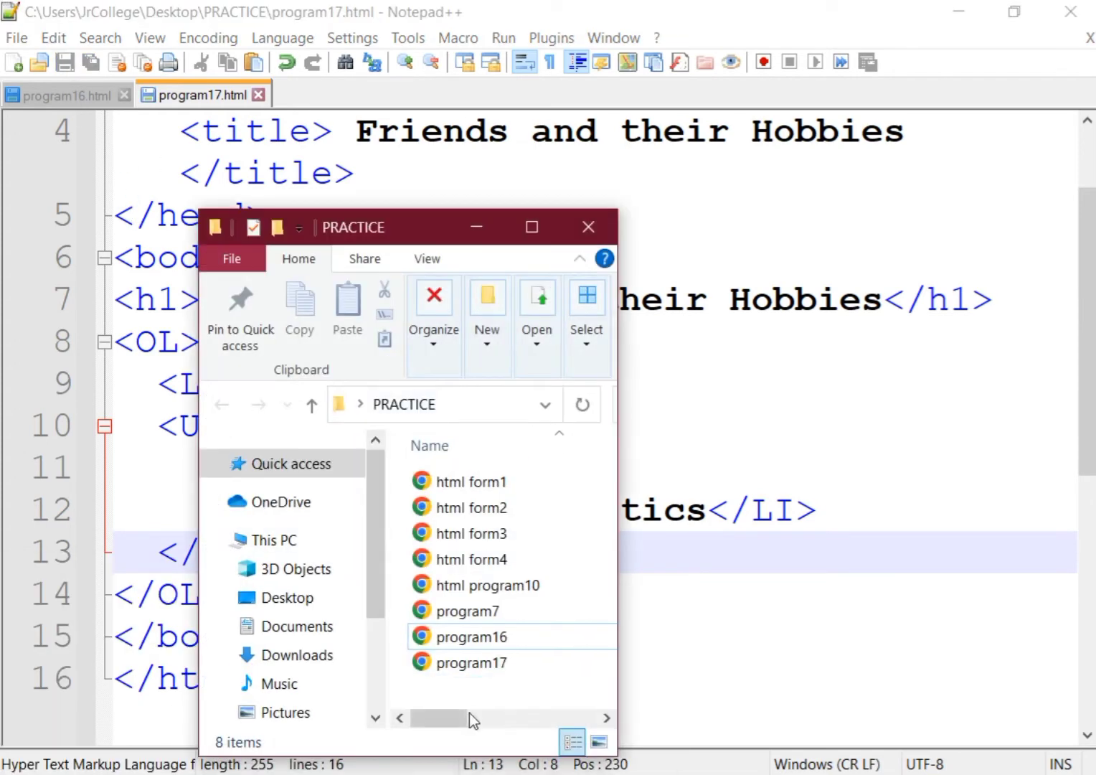
pyautogui.click(480, 665)
pyautogui.doubleClick(479, 665)
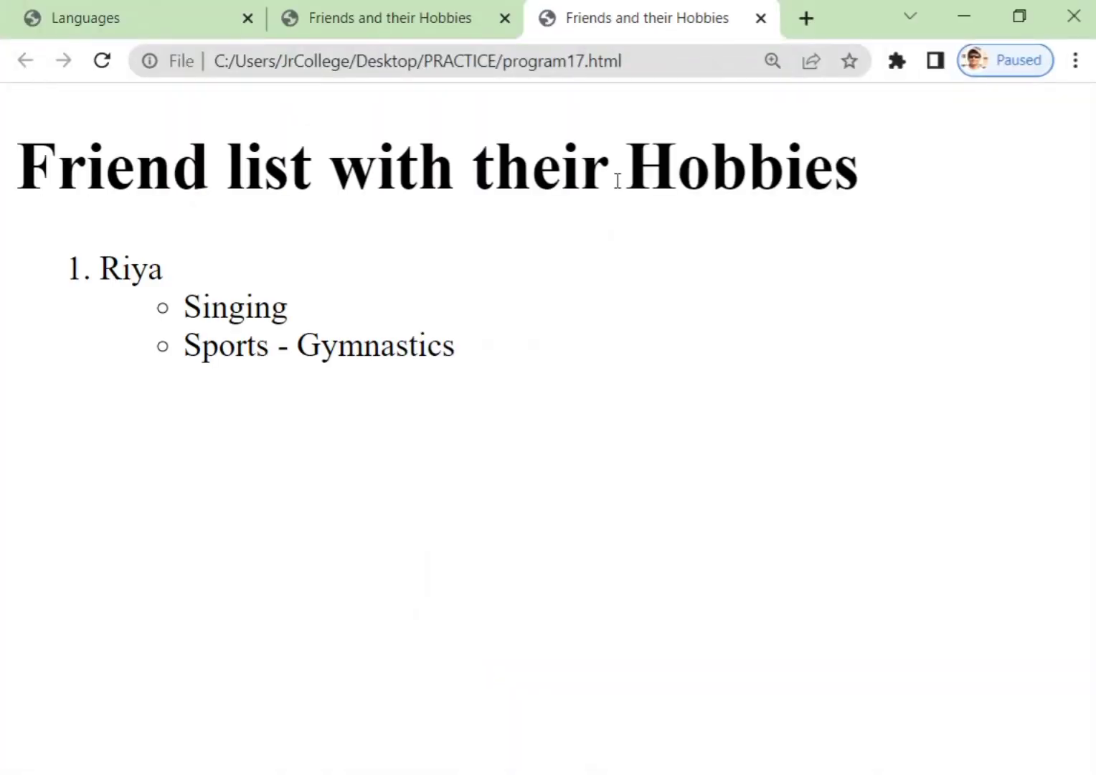
pyautogui.click(506, 20)
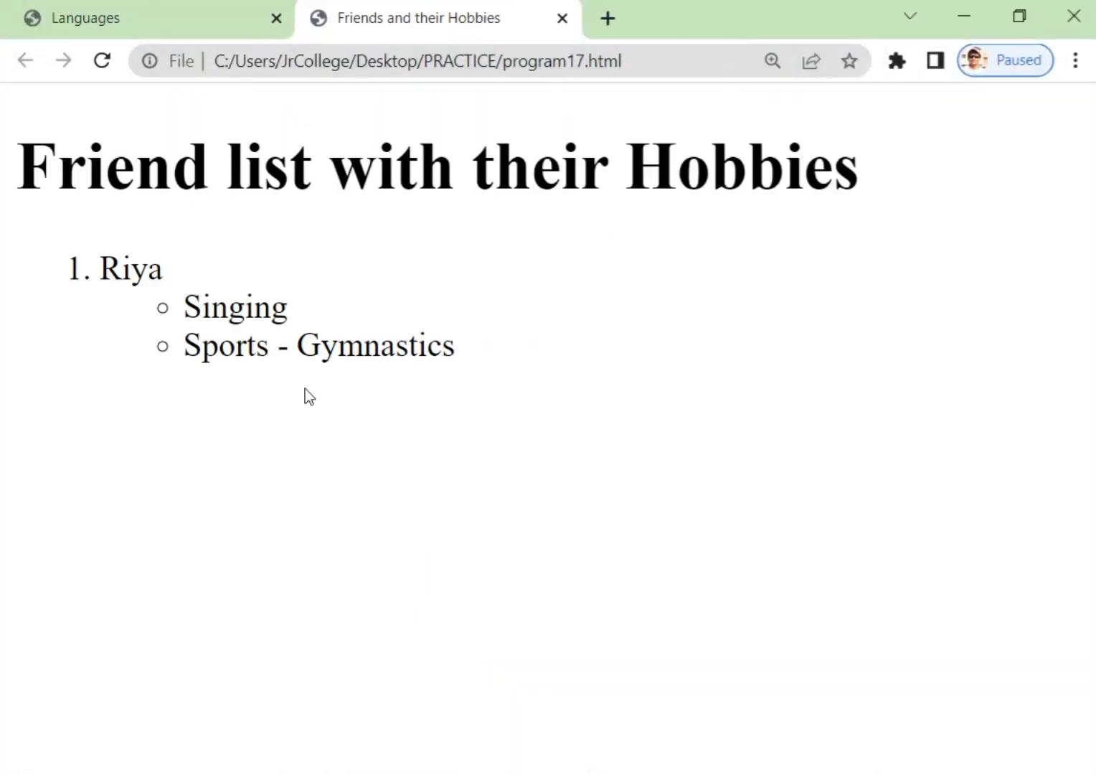
pyautogui.scroll(1, 305, 389)
pyautogui.scroll(1, 305, 389)
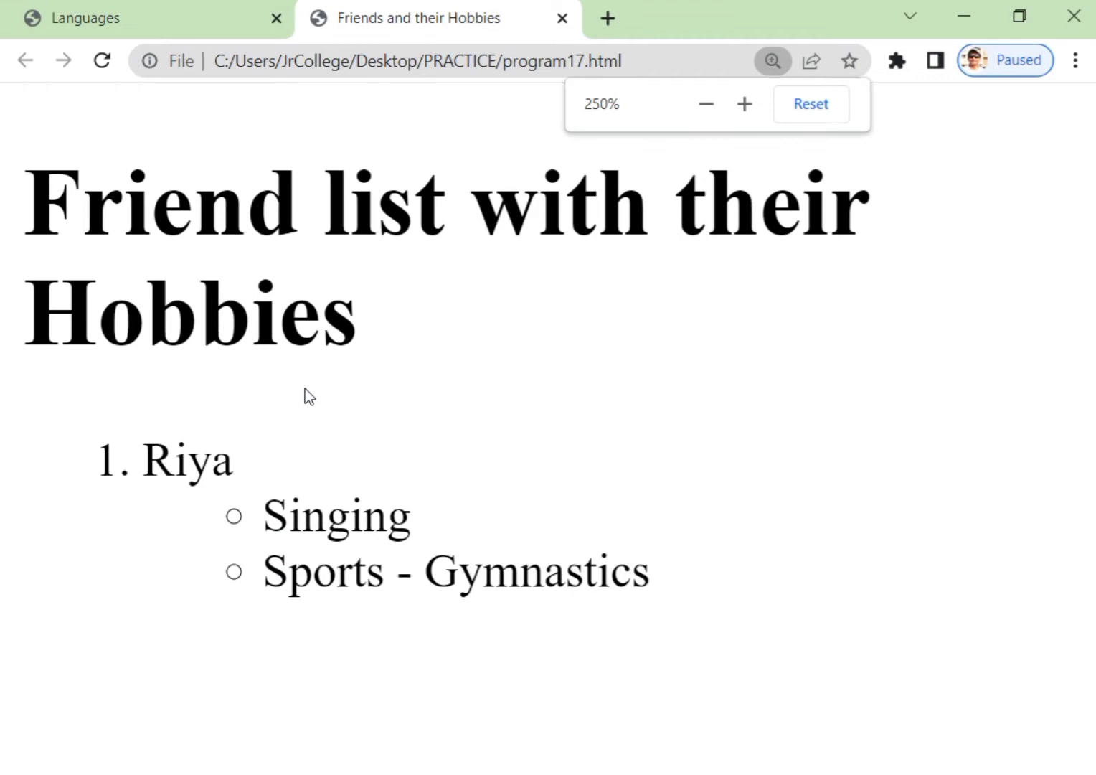
pyautogui.scroll(-1, 305, 389)
pyautogui.scroll(-1, 305, 391)
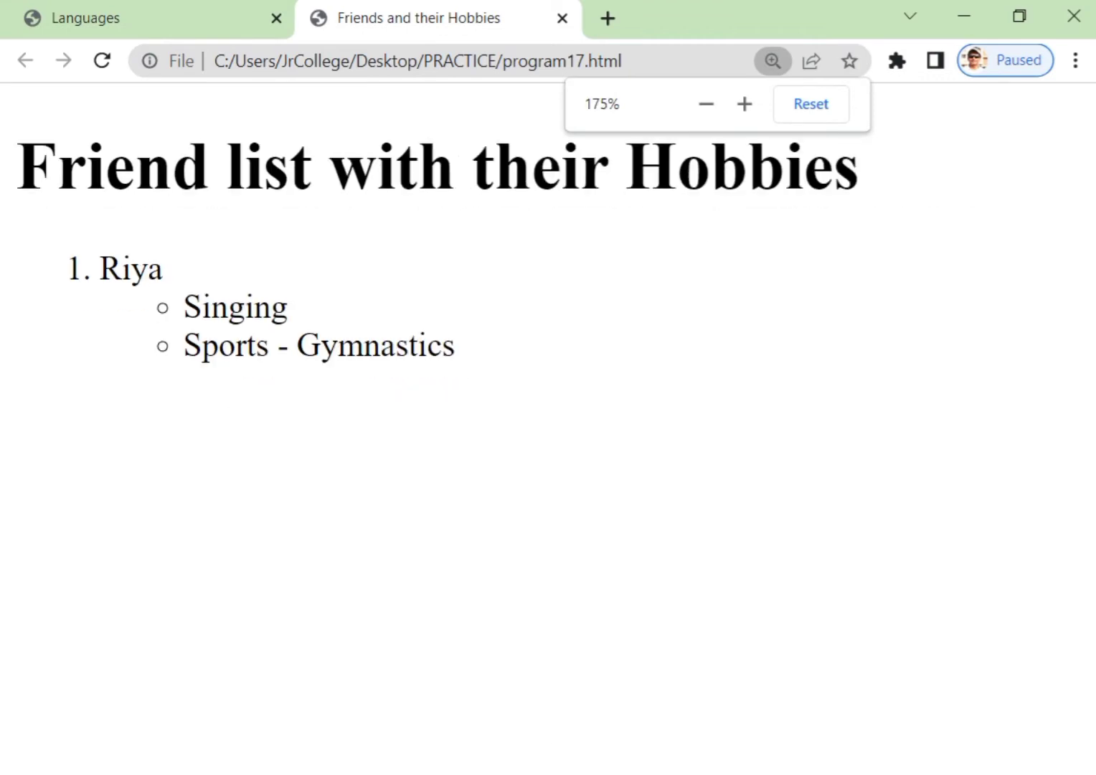
pyautogui.hotkey('alt', 'Tab')
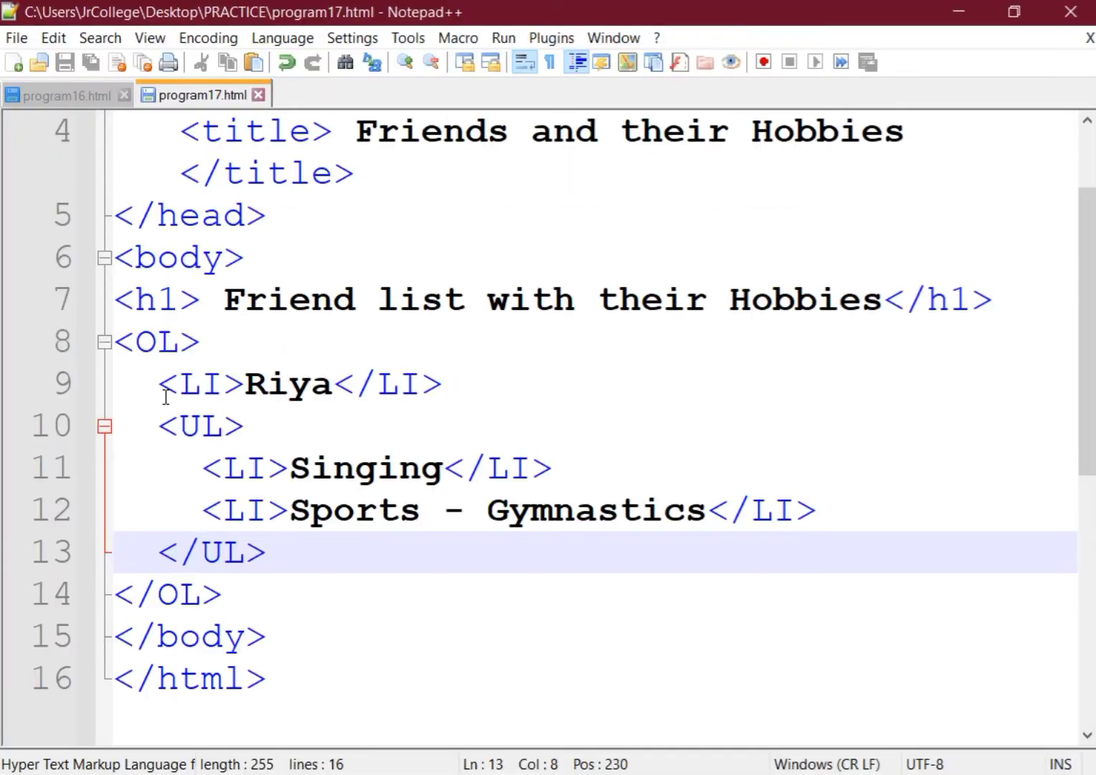
# Copy Riya's item and hobby list on lines 9–13 and paste it below its closing </UL>
pyautogui.moveTo(165, 396)
pyautogui.mouseDown()
pyautogui.moveTo(340, 533)
pyautogui.moveTo(314, 555)
pyautogui.mouseUp()
pyautogui.hotkey('ctrl', 'c')
pyautogui.click(315, 554)
pyautogui.moveTo(160, 384); pyautogui.dragTo(288, 556)
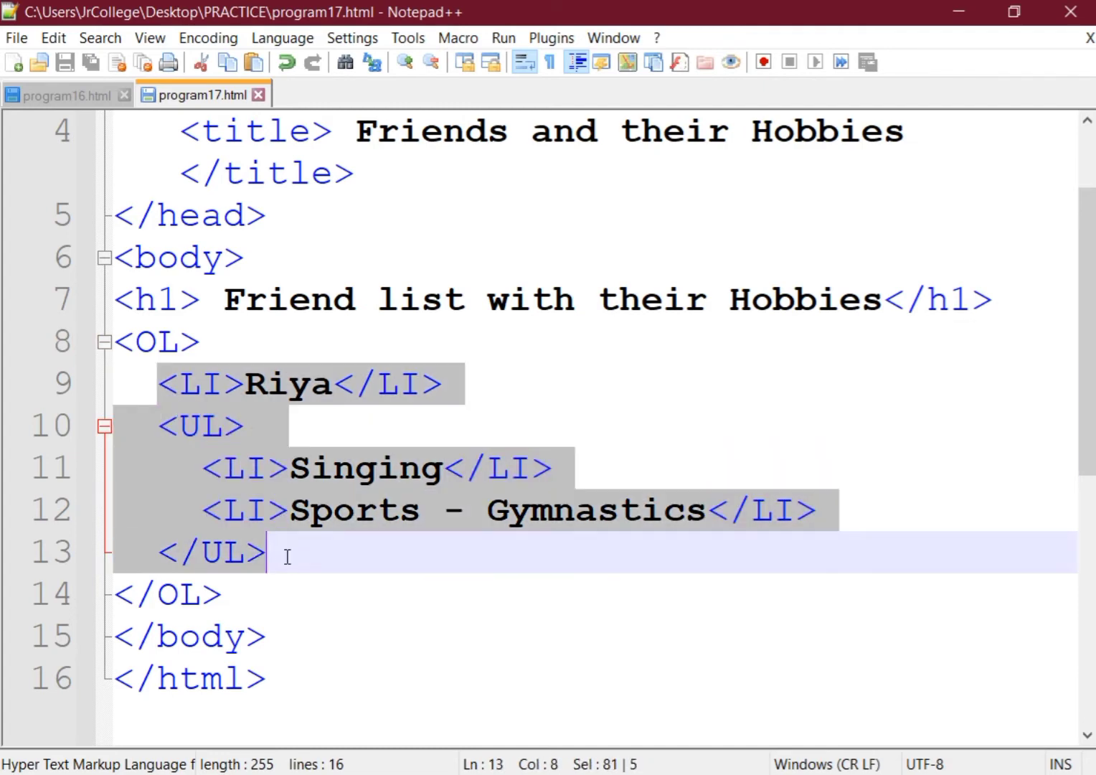
pyautogui.click(306, 560)
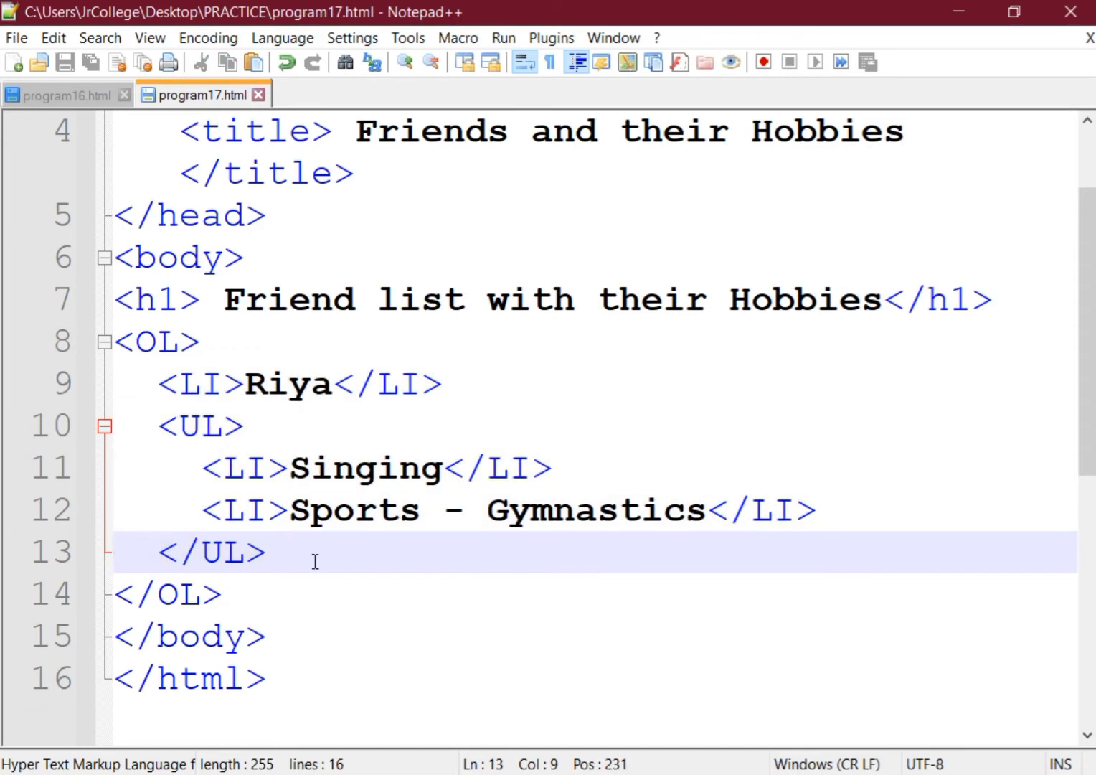
pyautogui.press('Return')
pyautogui.press('Return')
pyautogui.hotkey('ctrl', 'v')
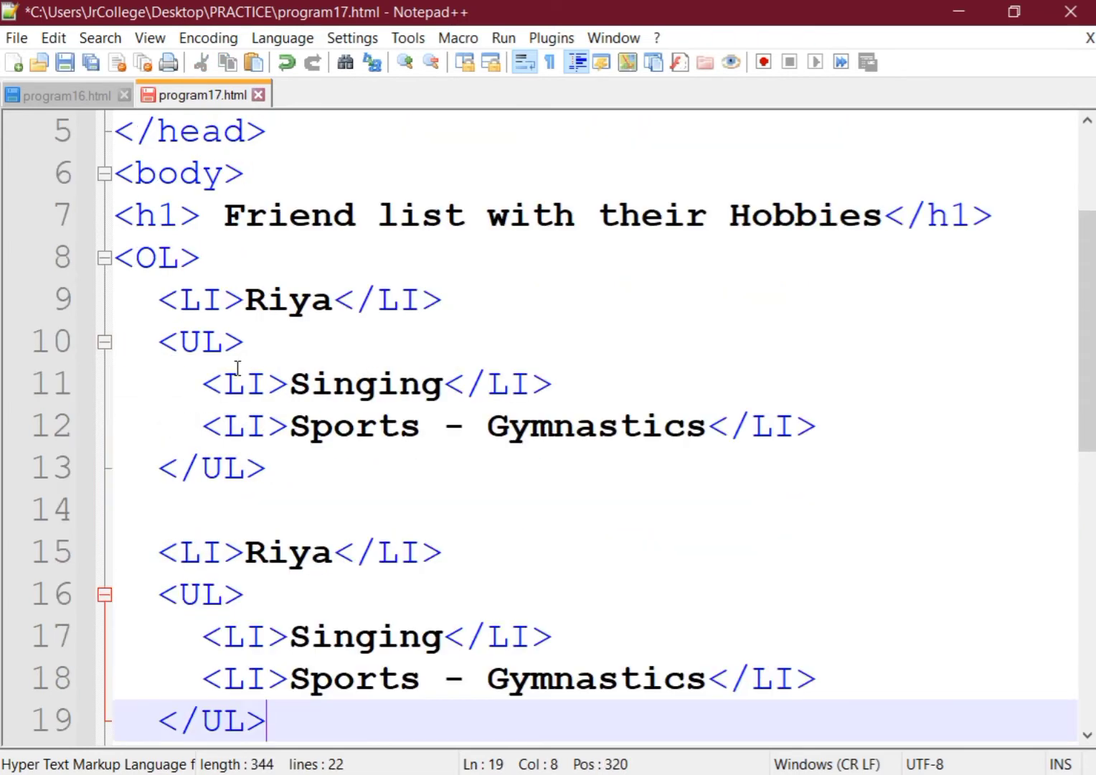
pyautogui.moveTo(161, 300); pyautogui.dragTo(288, 467)
pyautogui.scroll(-2, 350, 573)
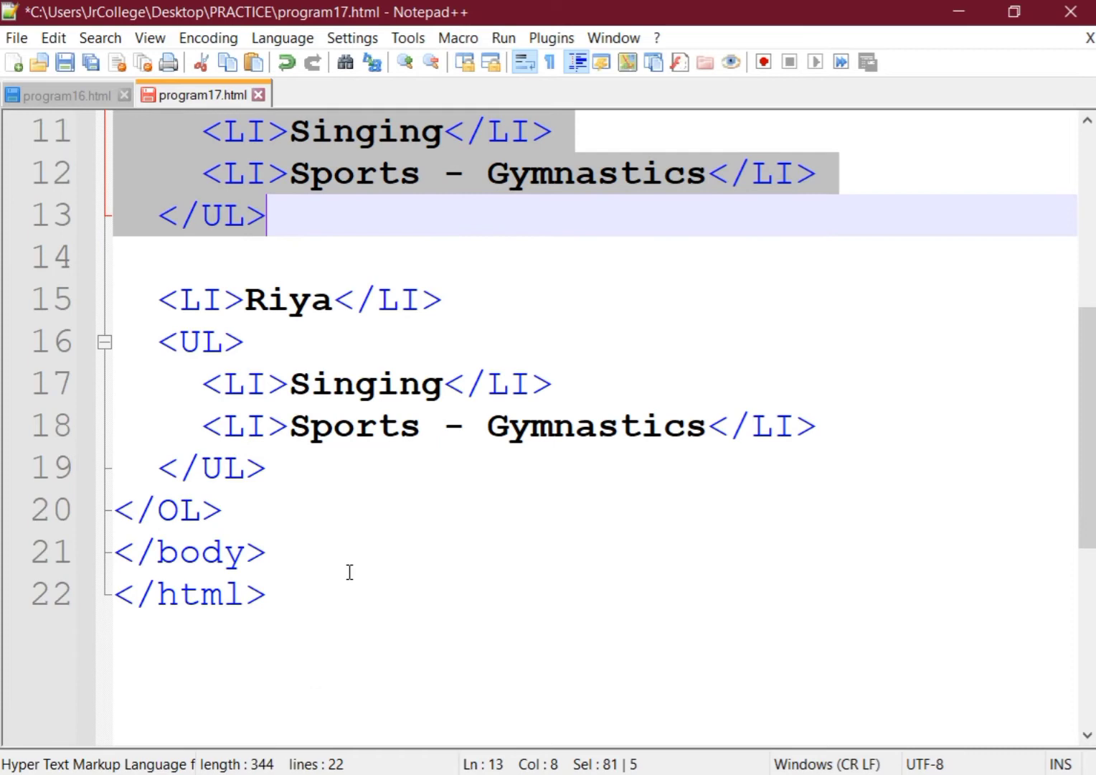
pyautogui.scroll(1, 349, 570)
pyautogui.click(257, 429)
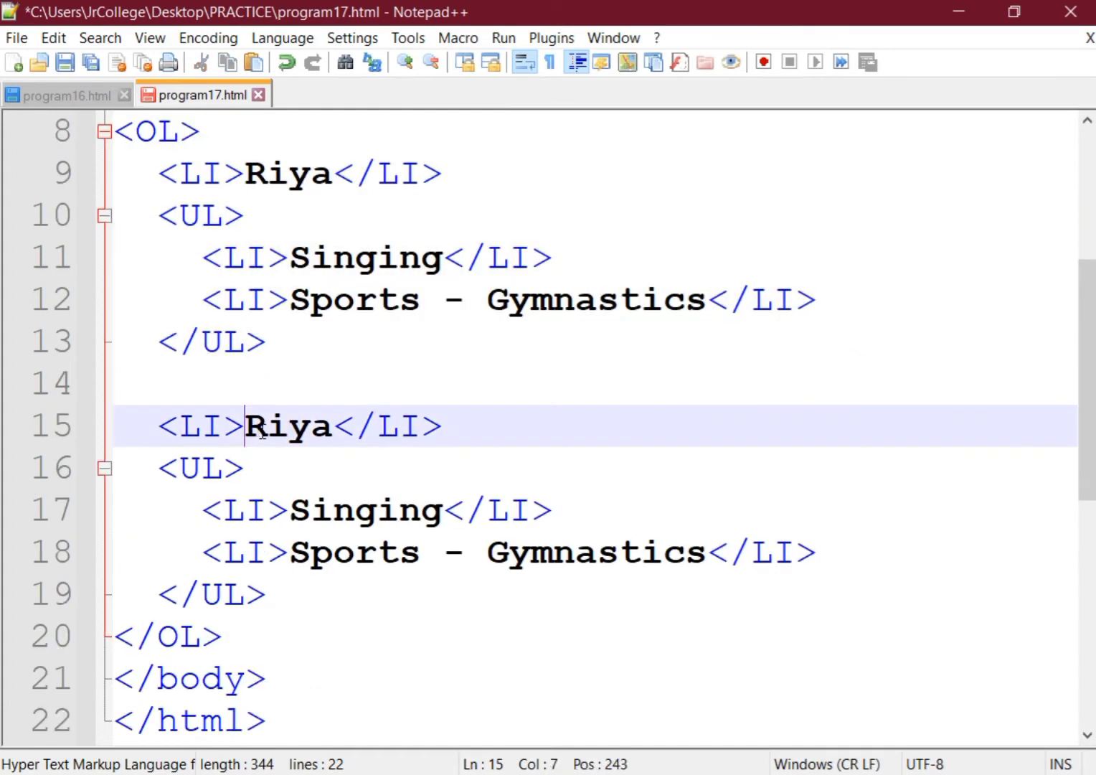
# Rename the copied entry to Arjun with hobbies Coin Collection and Listen Music
pyautogui.moveTo(263, 433); pyautogui.dragTo(338, 435)
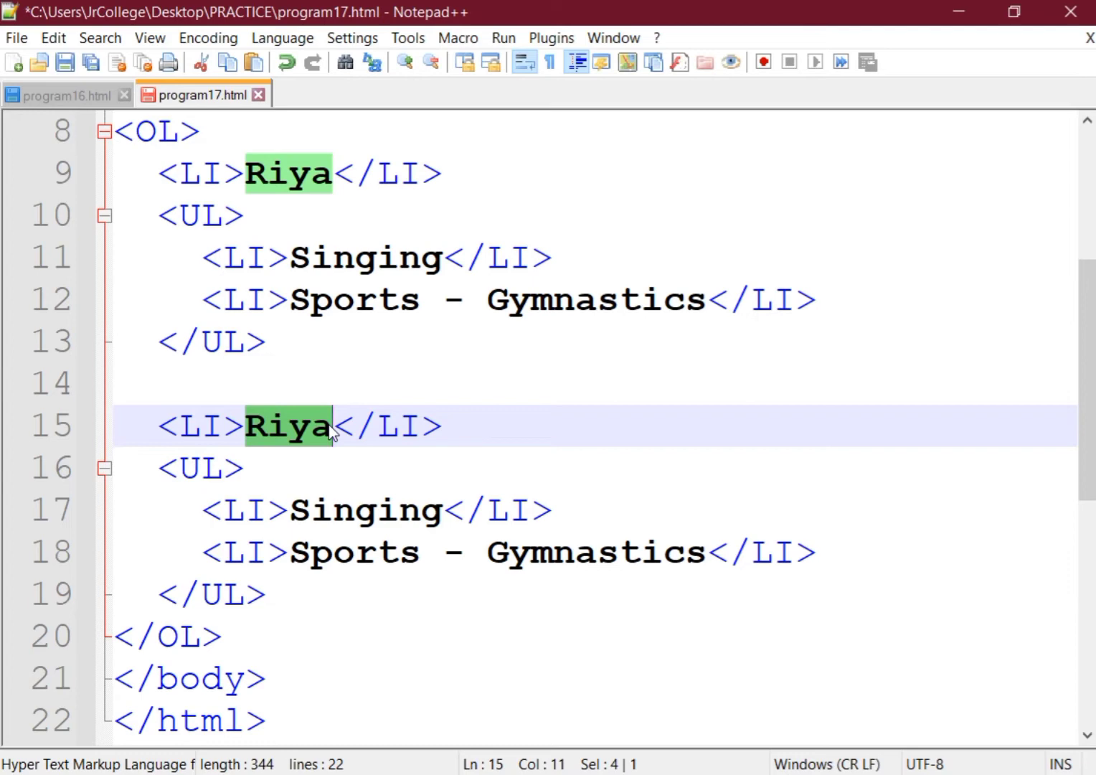
pyautogui.write('Arju')
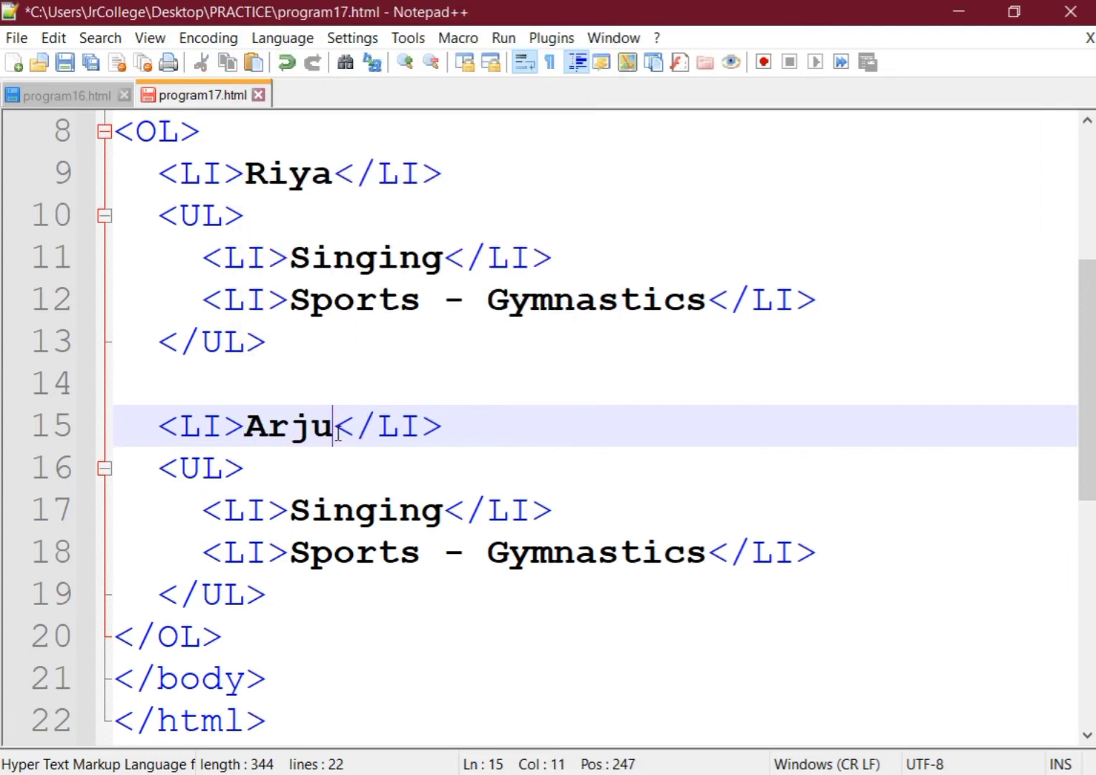
pyautogui.write('n')
pyautogui.moveTo(291, 510); pyautogui.dragTo(442, 511)
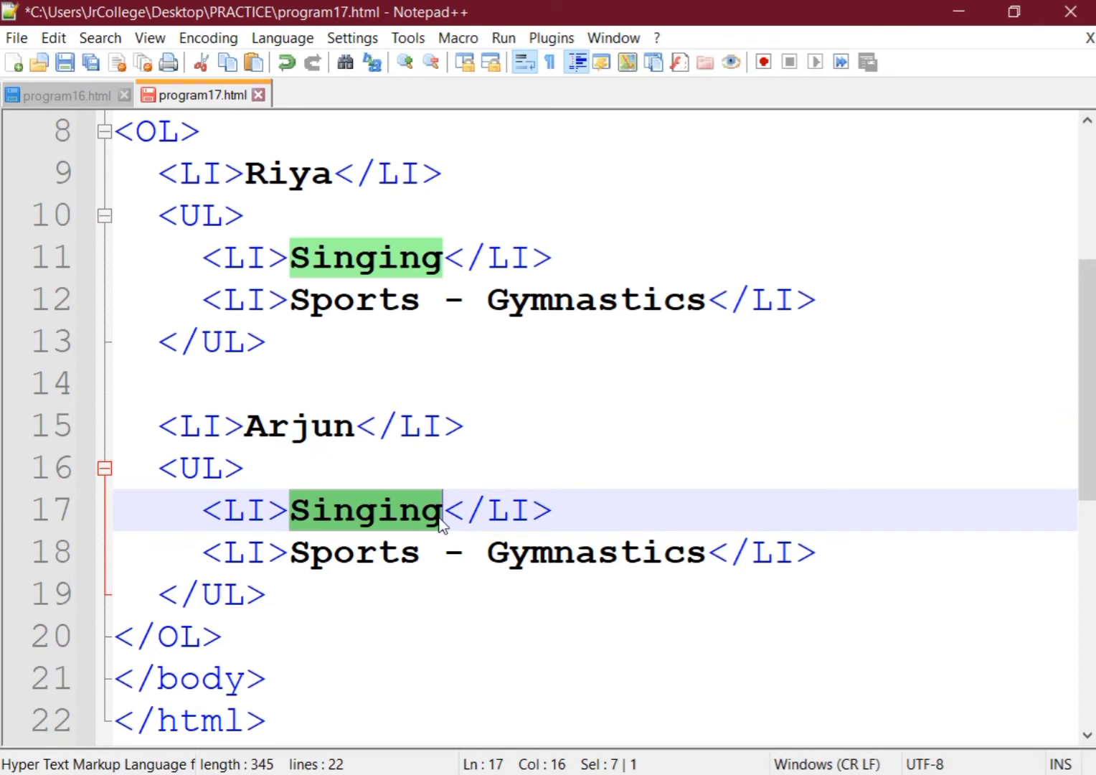
pyautogui.write('Collec')
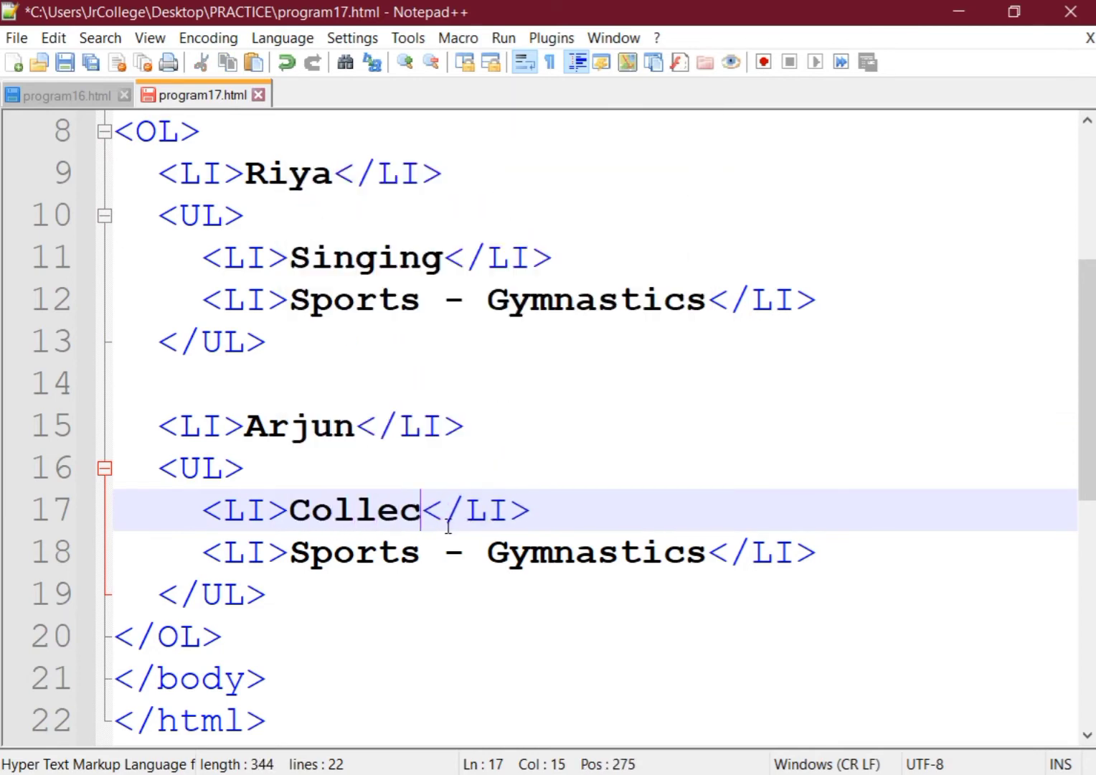
pyautogui.write('tiong')
pyautogui.press('BackSpace')
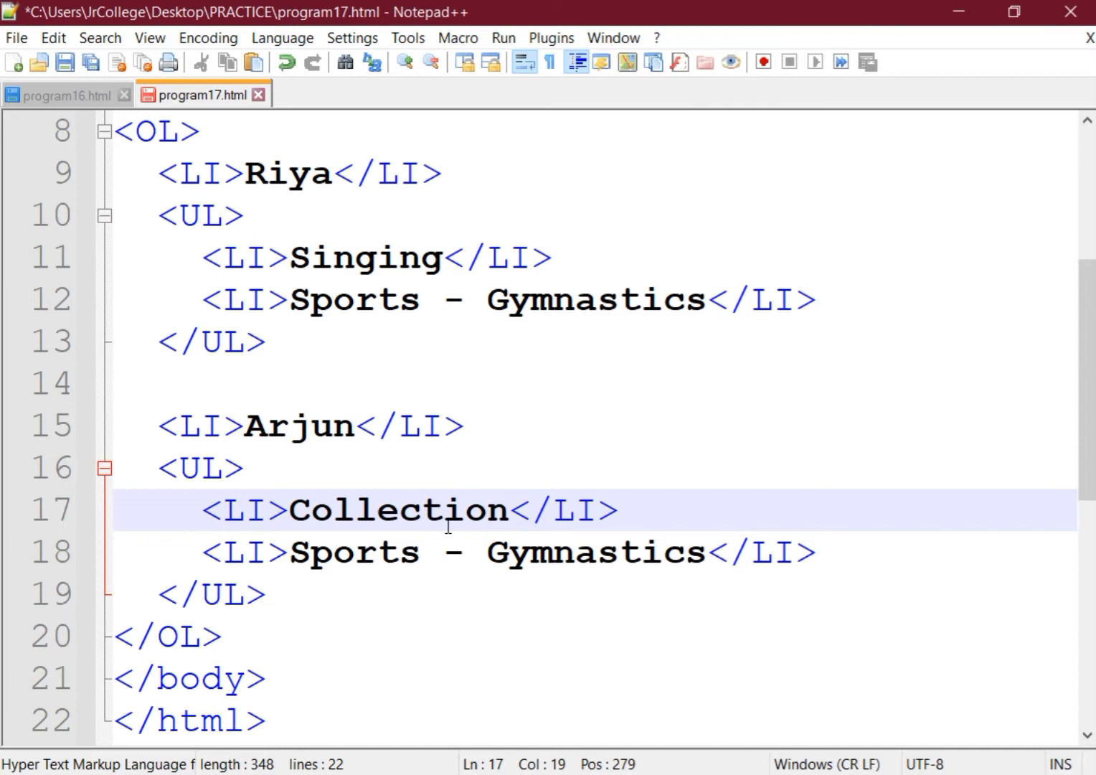
pyautogui.press('BackSpace')
pyautogui.press('BackSpace')
pyautogui.press('BackSpace')
pyautogui.press('BackSpace')
pyautogui.press('BackSpace')
pyautogui.press('BackSpace')
pyautogui.write('i')
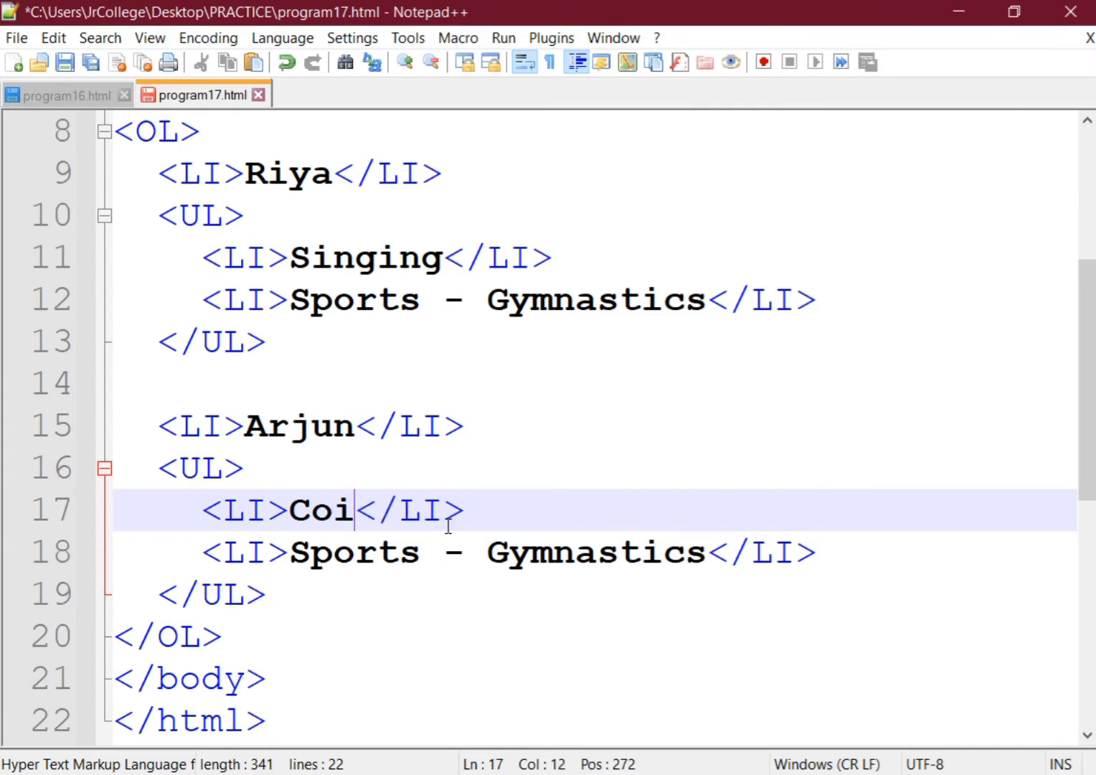
pyautogui.write('n Collection')
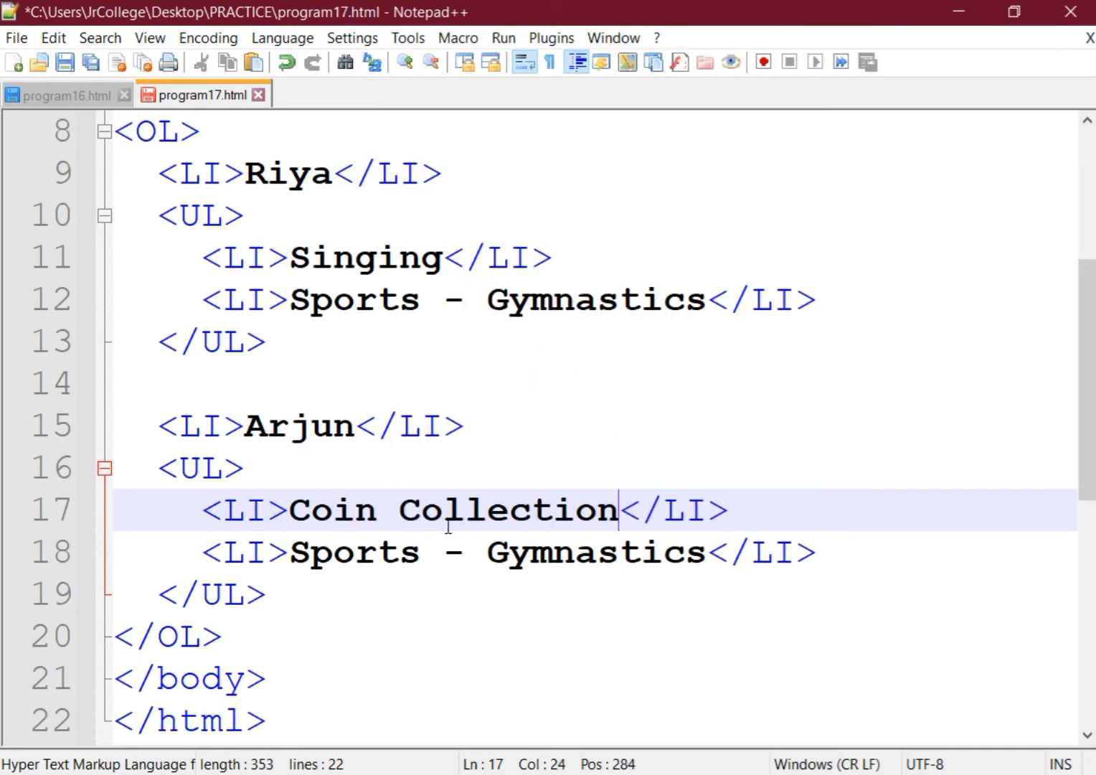
pyautogui.moveTo(291, 553); pyautogui.dragTo(708, 568)
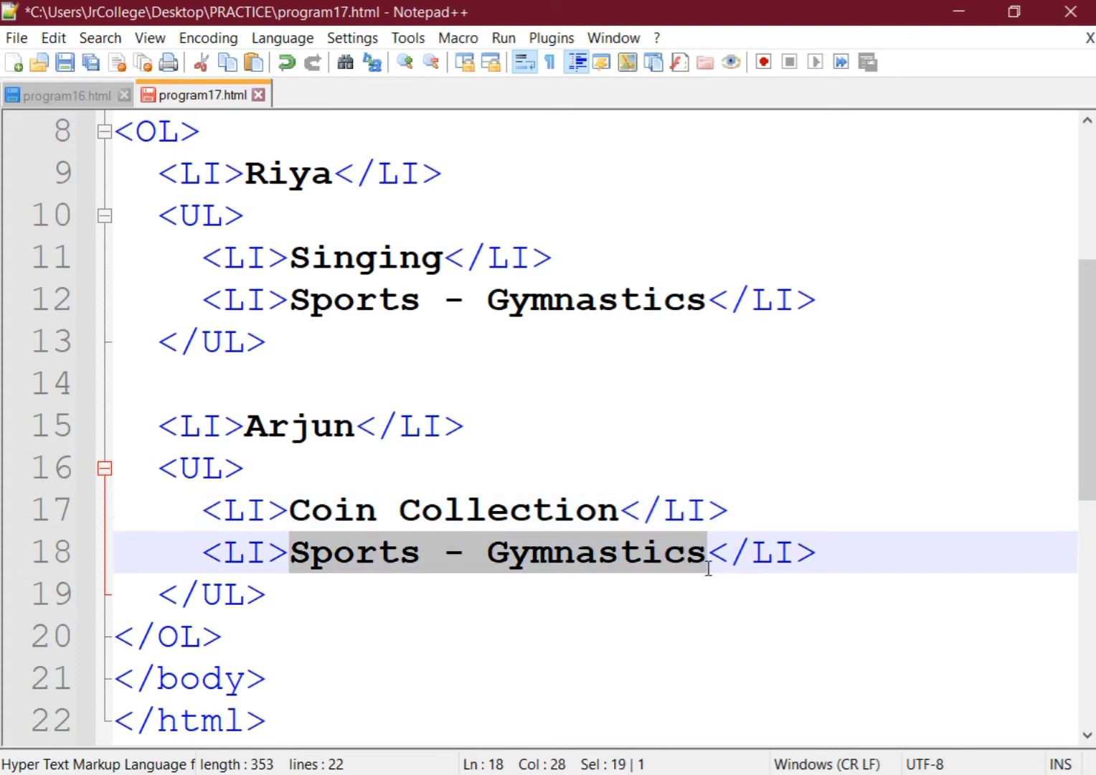
pyautogui.write('K')
pyautogui.press('BackSpace')
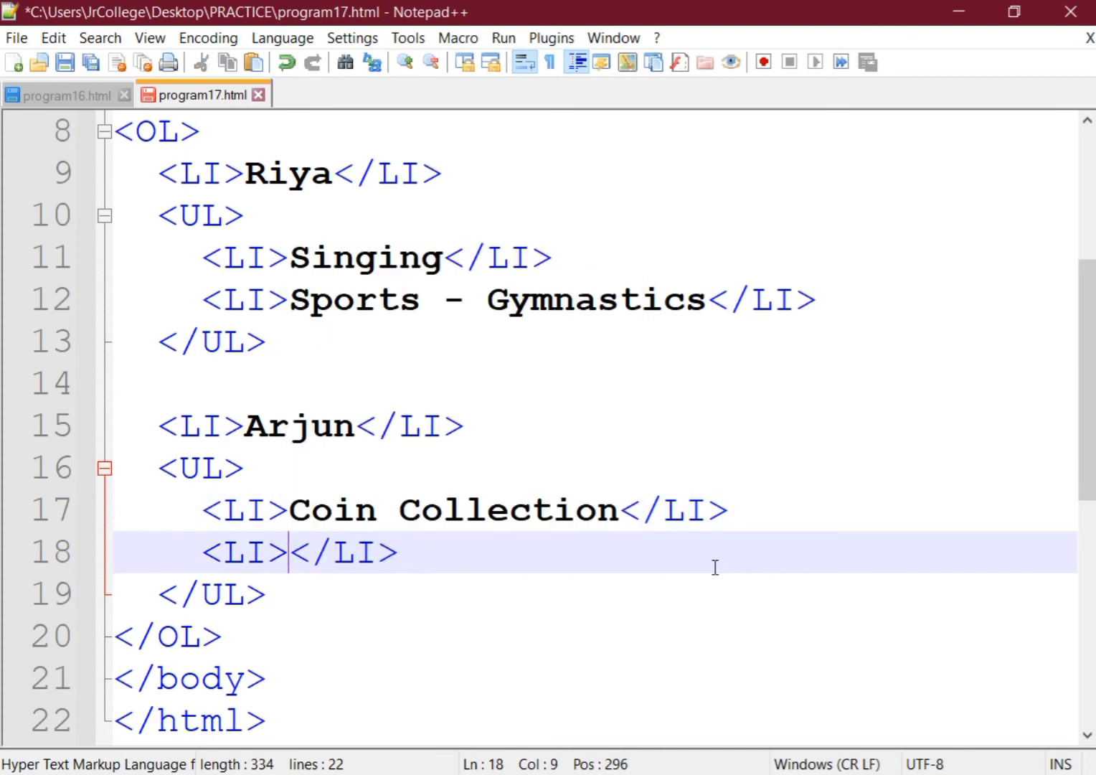
pyautogui.write('Listen Mu')
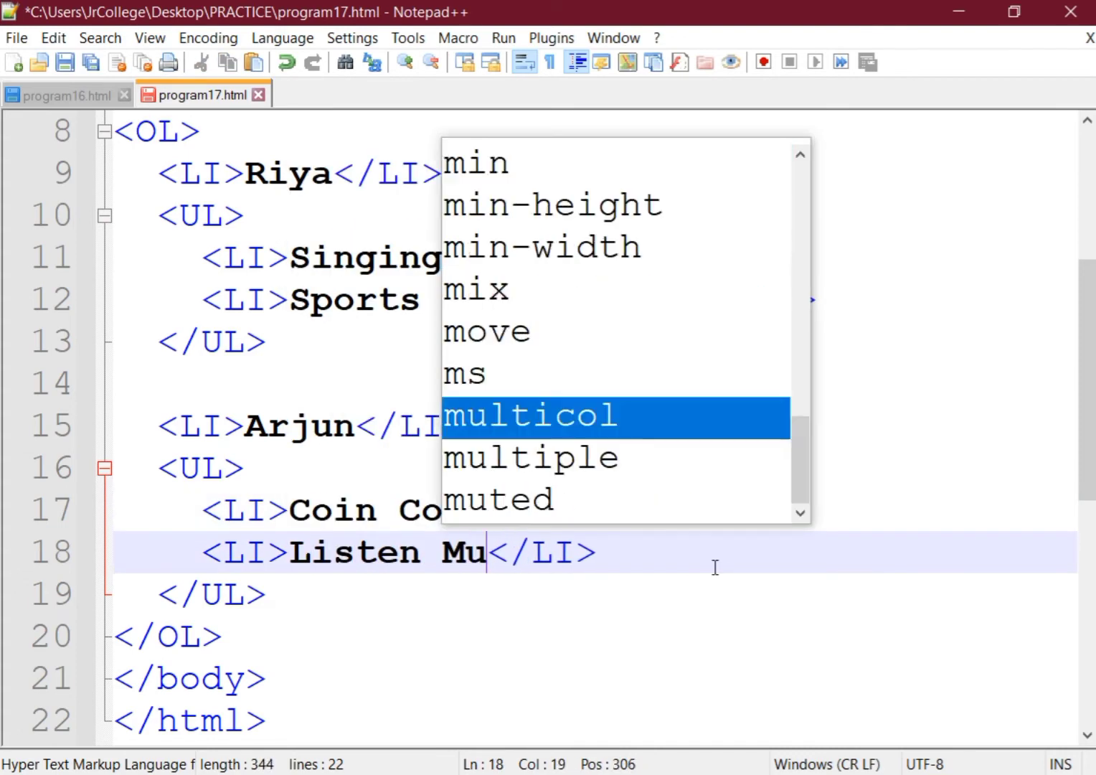
pyautogui.write('sic')
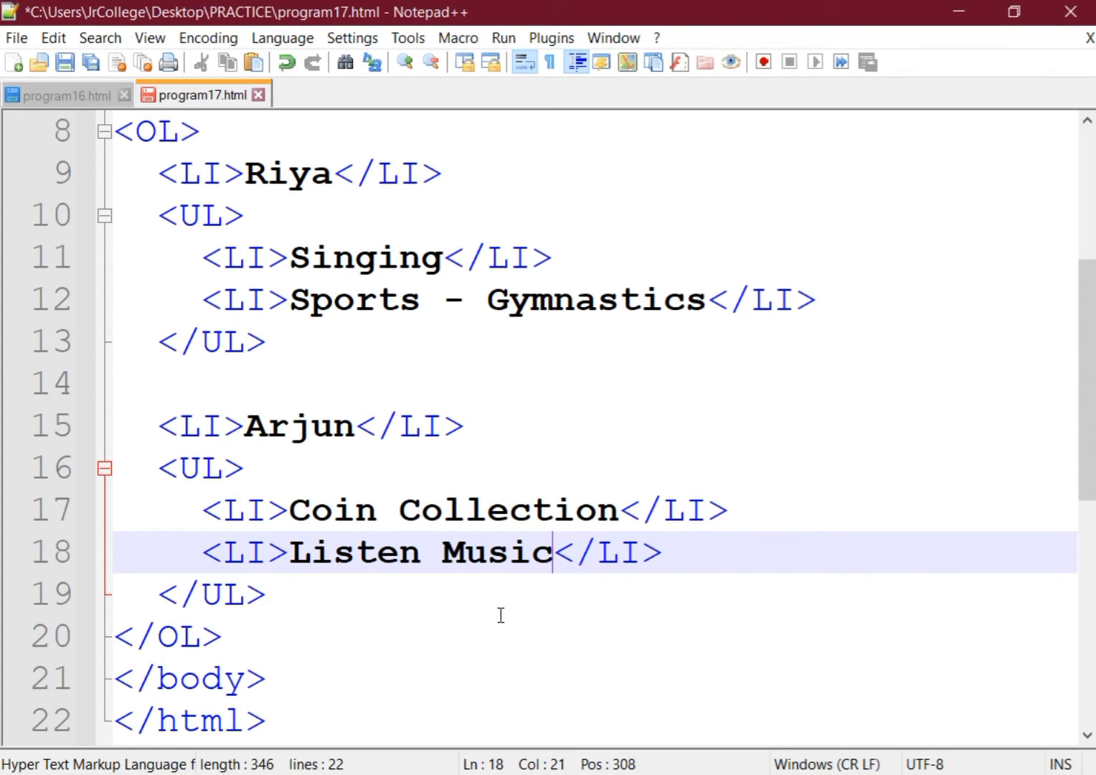
# Save the file and reload Chrome to show Arjun and his hobbies
pyautogui.click(69, 67)
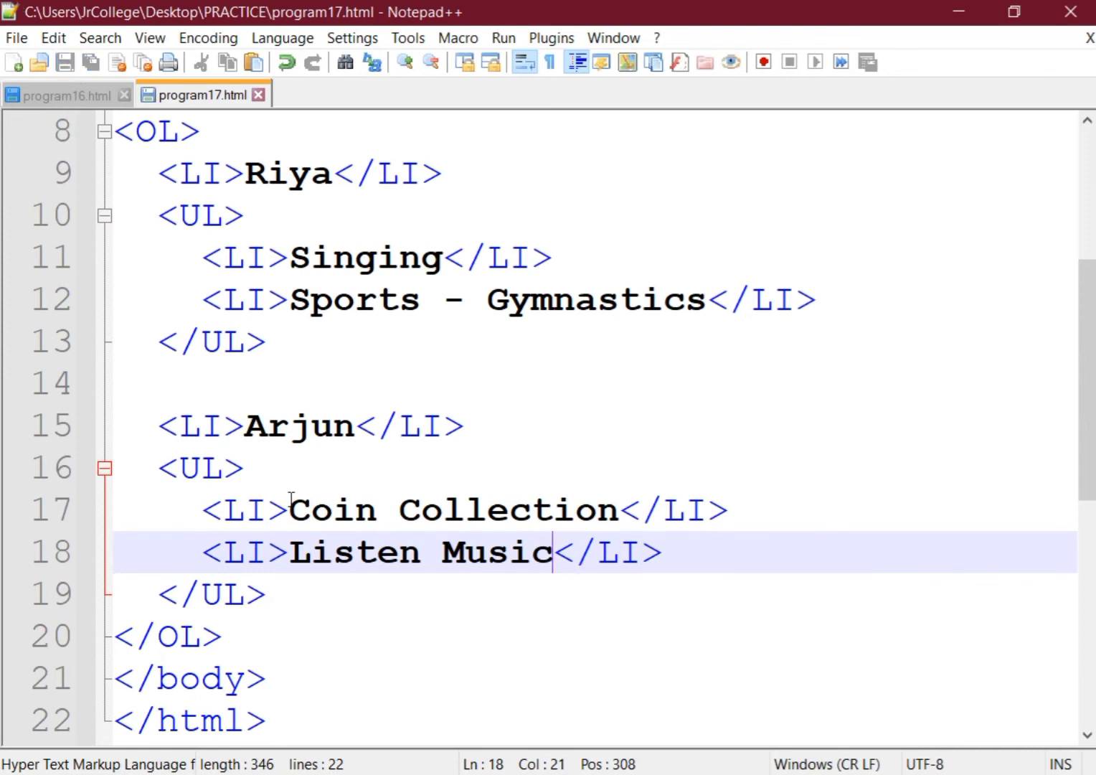
pyautogui.moveTo(158, 432); pyautogui.dragTo(485, 452)
pyautogui.moveTo(159, 467); pyautogui.dragTo(306, 594)
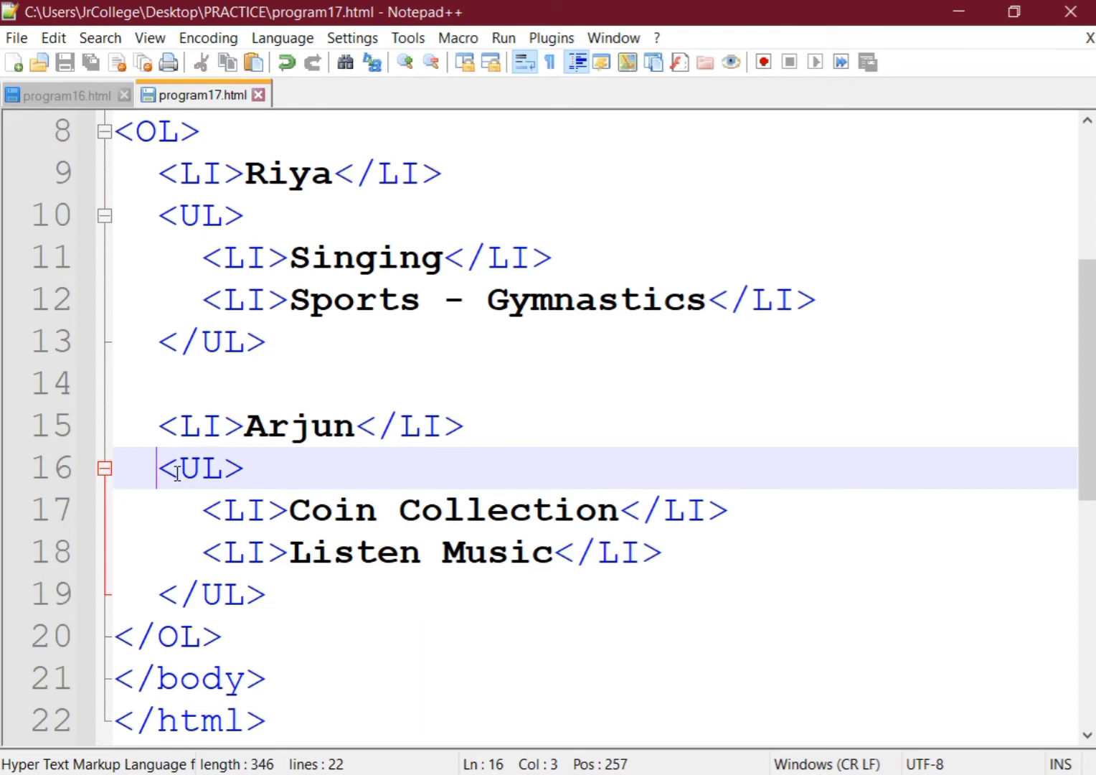
pyautogui.hotkey('alt', 'Tab')
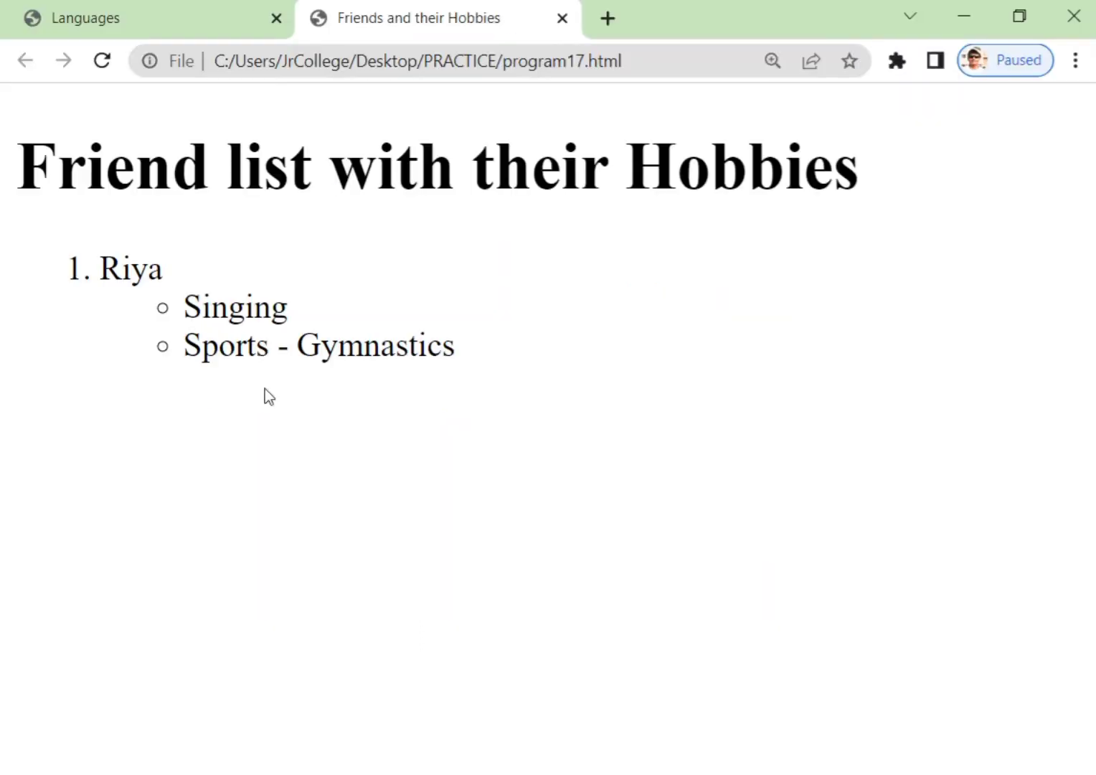
pyautogui.click(104, 64)
pyautogui.hotkey('ctrl', '-')
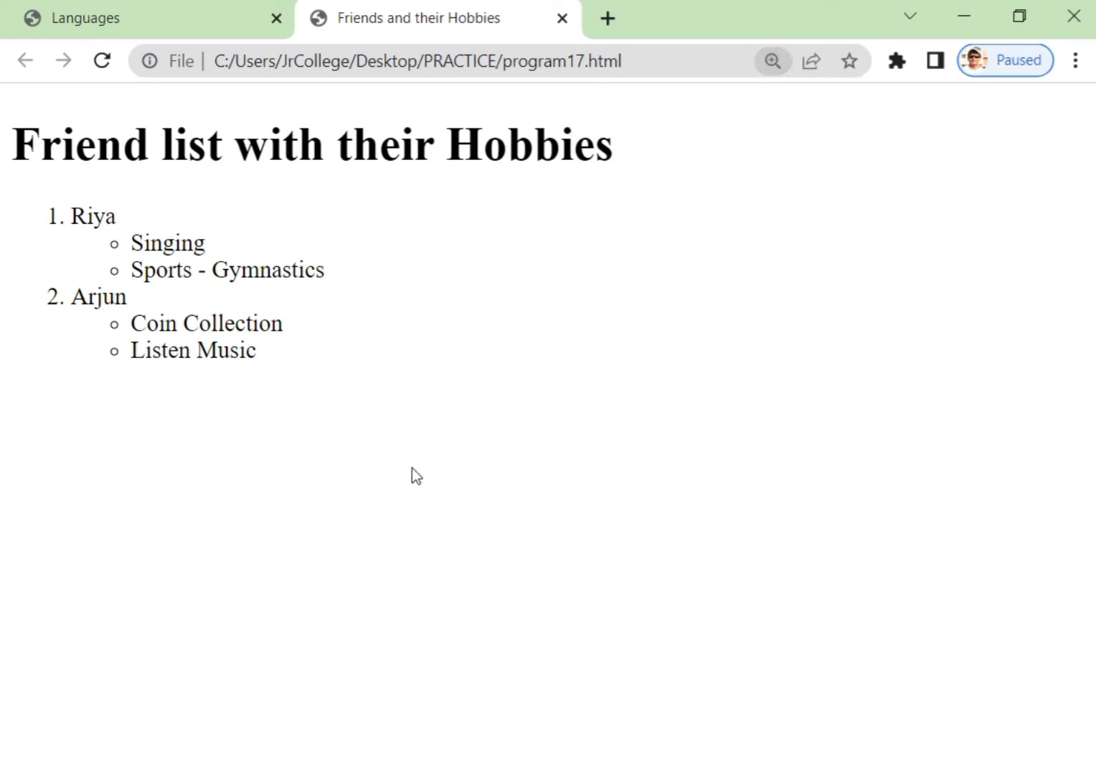
# Shrink the editor text and review the head, heading and Riya's hobby list code
pyautogui.hotkey('alt', 'Tab')
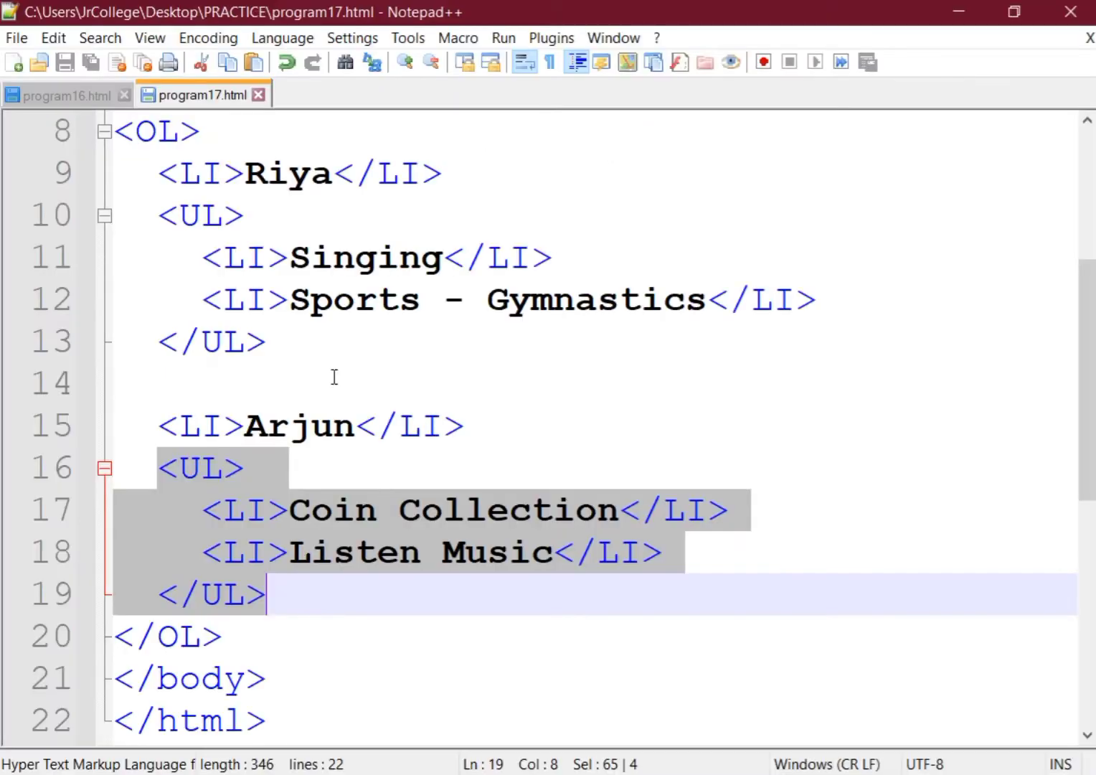
pyautogui.hotkey('ctrl', '-')
pyautogui.hotkey('ctrl', '-')
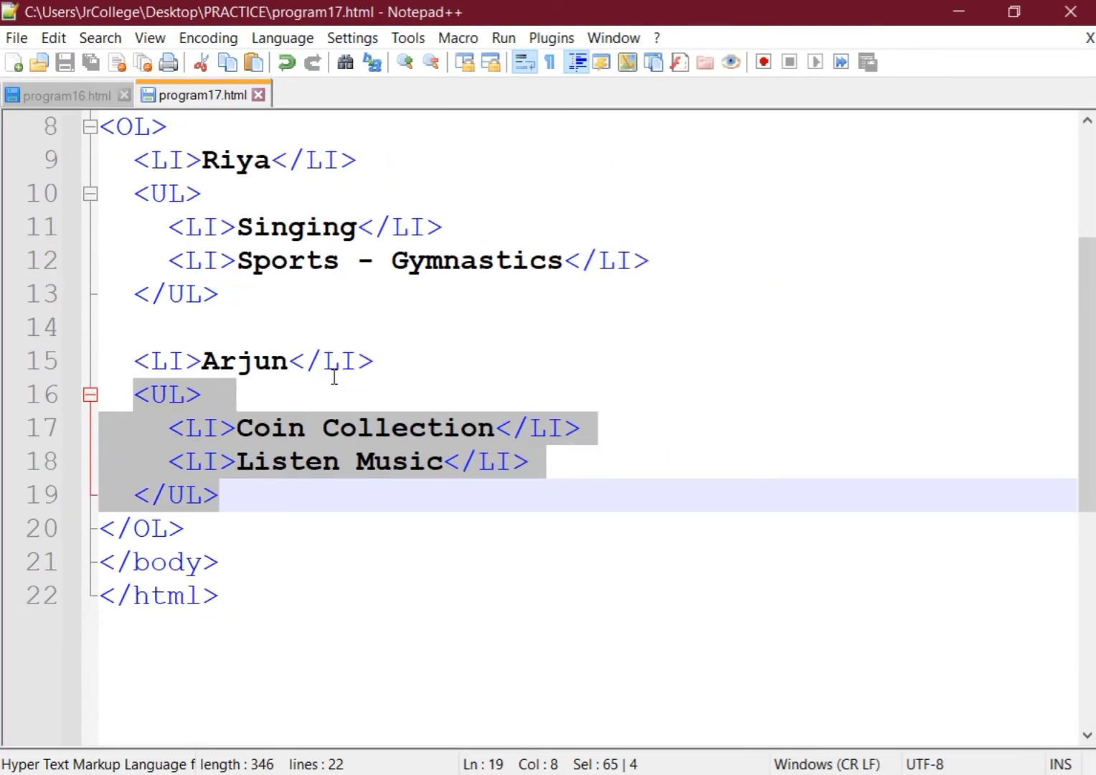
pyautogui.scroll(3, 248, 379)
pyautogui.click(647, 427)
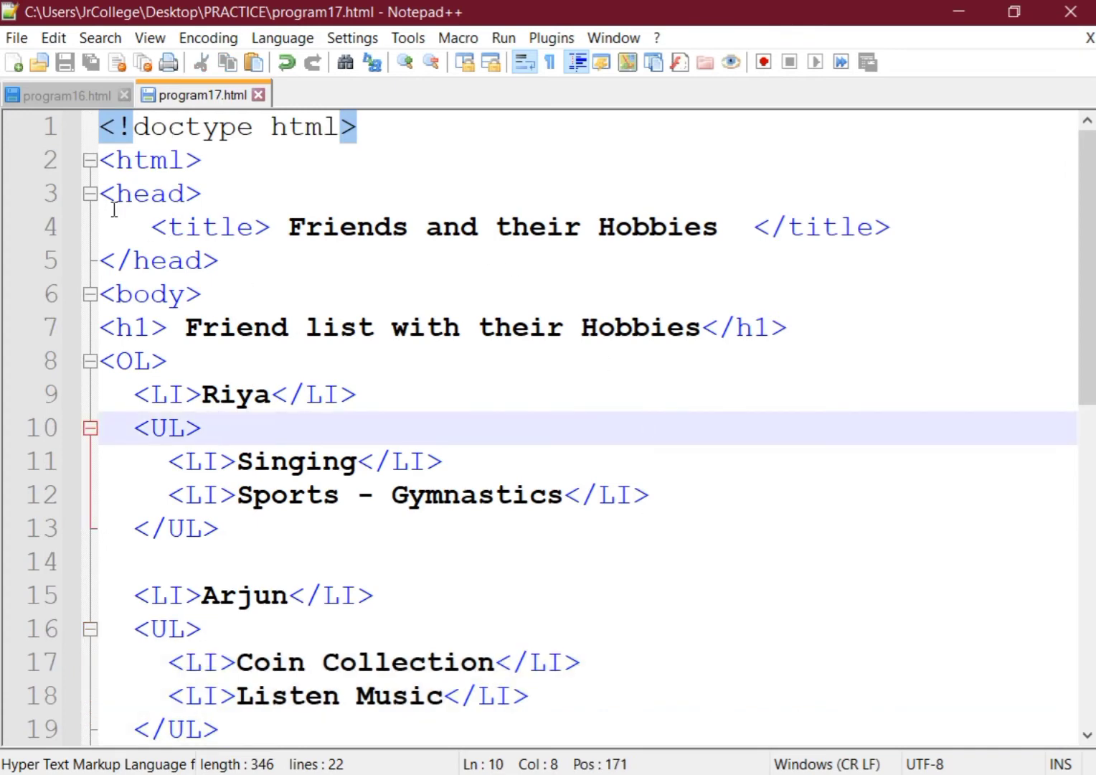
pyautogui.moveTo(100, 195); pyautogui.dragTo(240, 263)
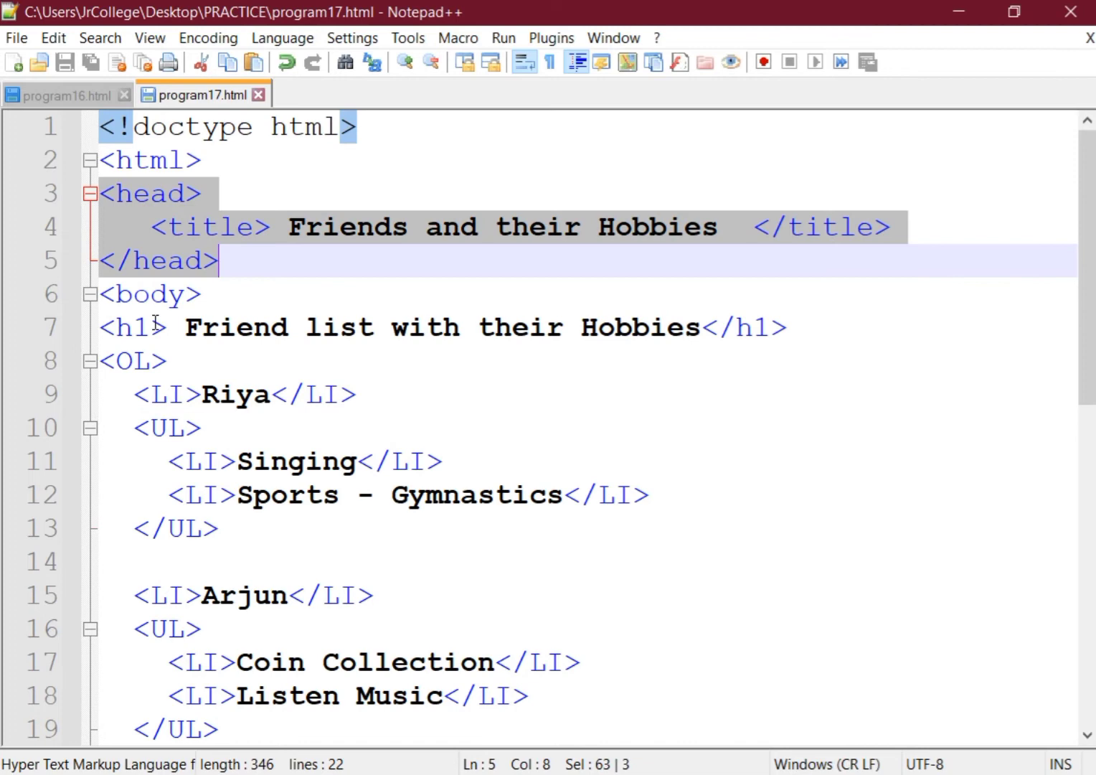
pyautogui.moveTo(112, 333); pyautogui.dragTo(764, 369)
pyautogui.scroll(-1, 438, 428)
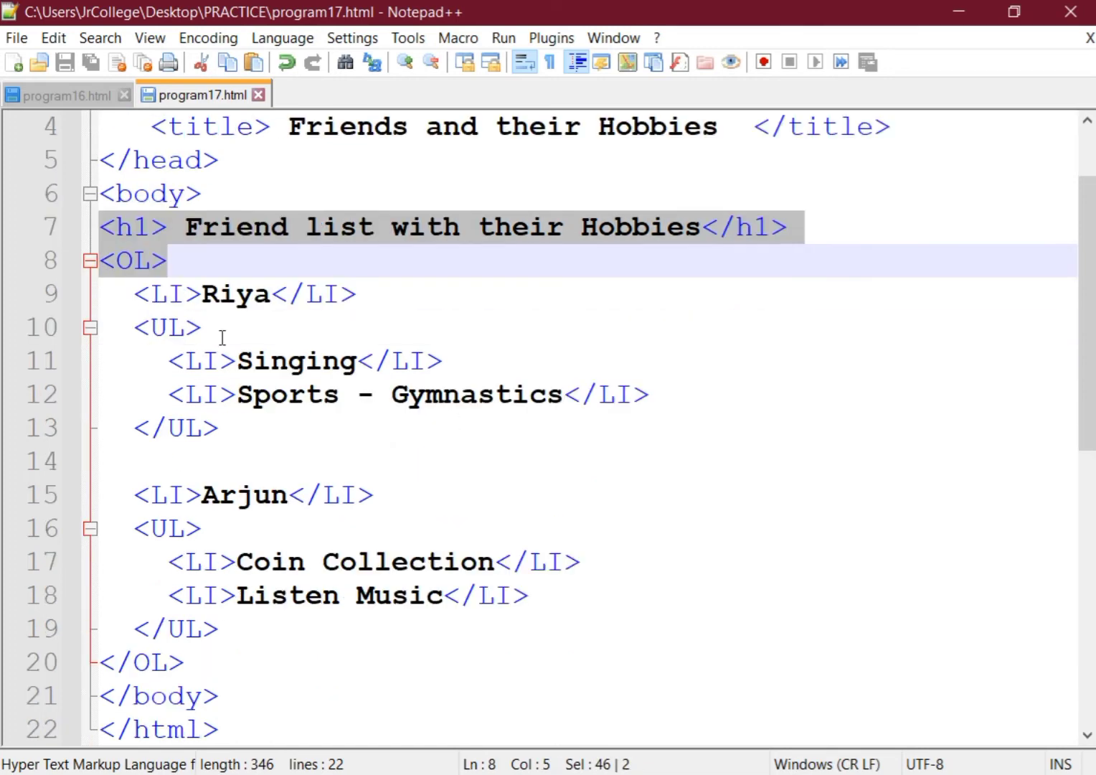
pyautogui.click(111, 264)
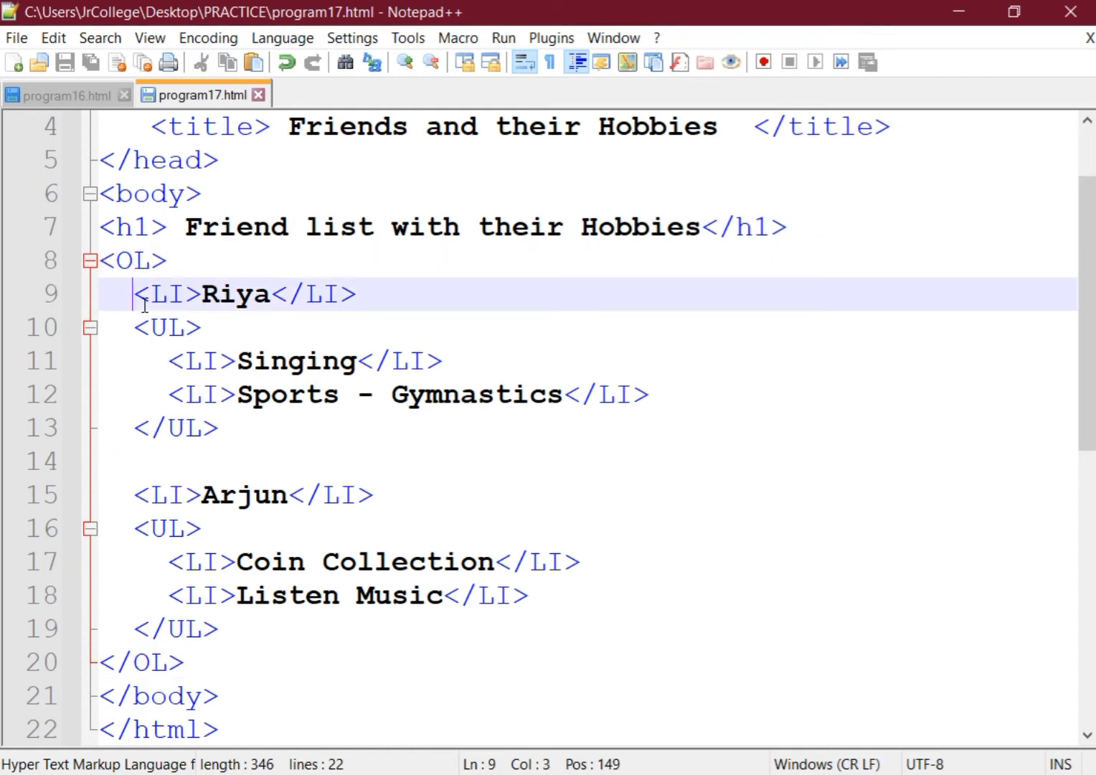
pyautogui.moveTo(136, 293); pyautogui.dragTo(385, 304)
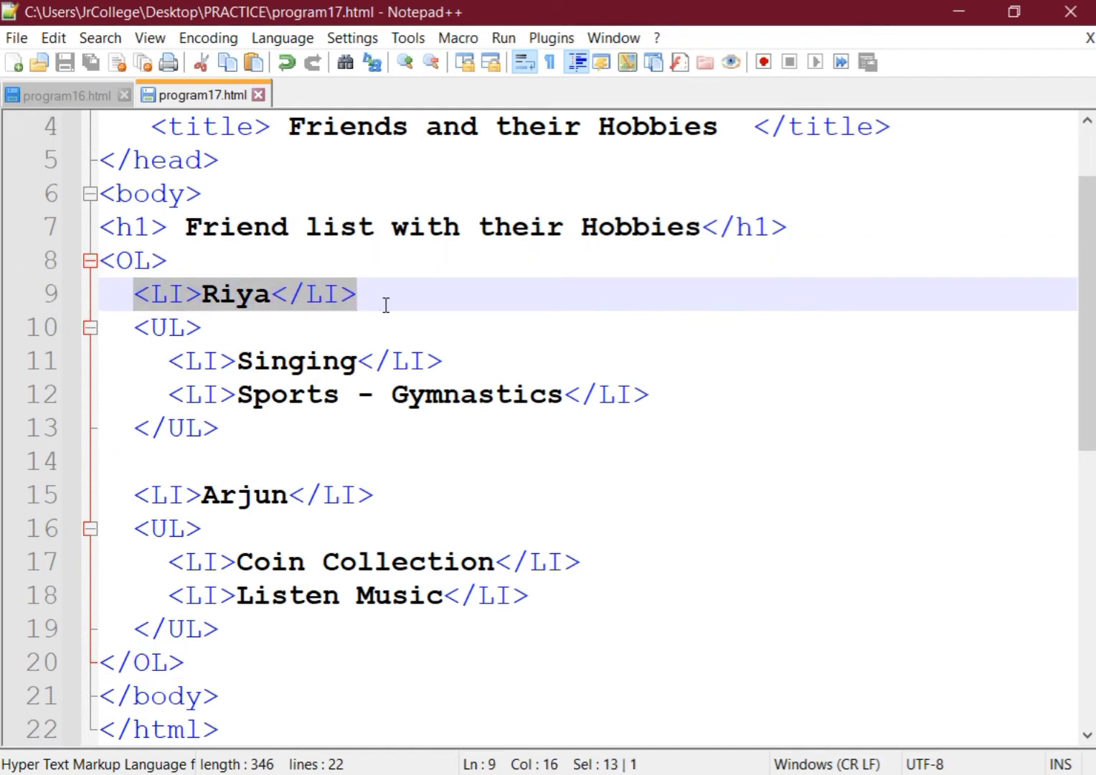
pyautogui.click(148, 336)
pyautogui.moveTo(147, 336)
pyautogui.mouseDown()
pyautogui.moveTo(220, 407)
pyautogui.moveTo(223, 431)
pyautogui.mouseUp()
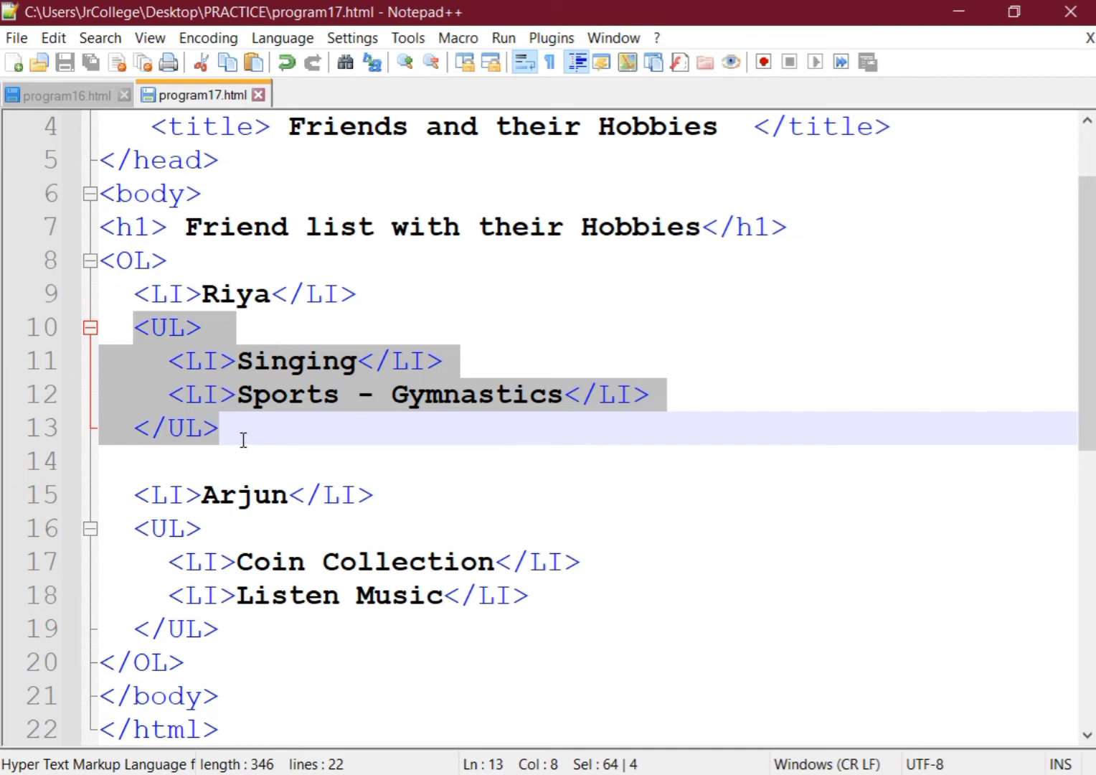
# Check the list tags, delete the </UL> on line 13, and save
pyautogui.click(253, 436)
pyautogui.click(183, 428)
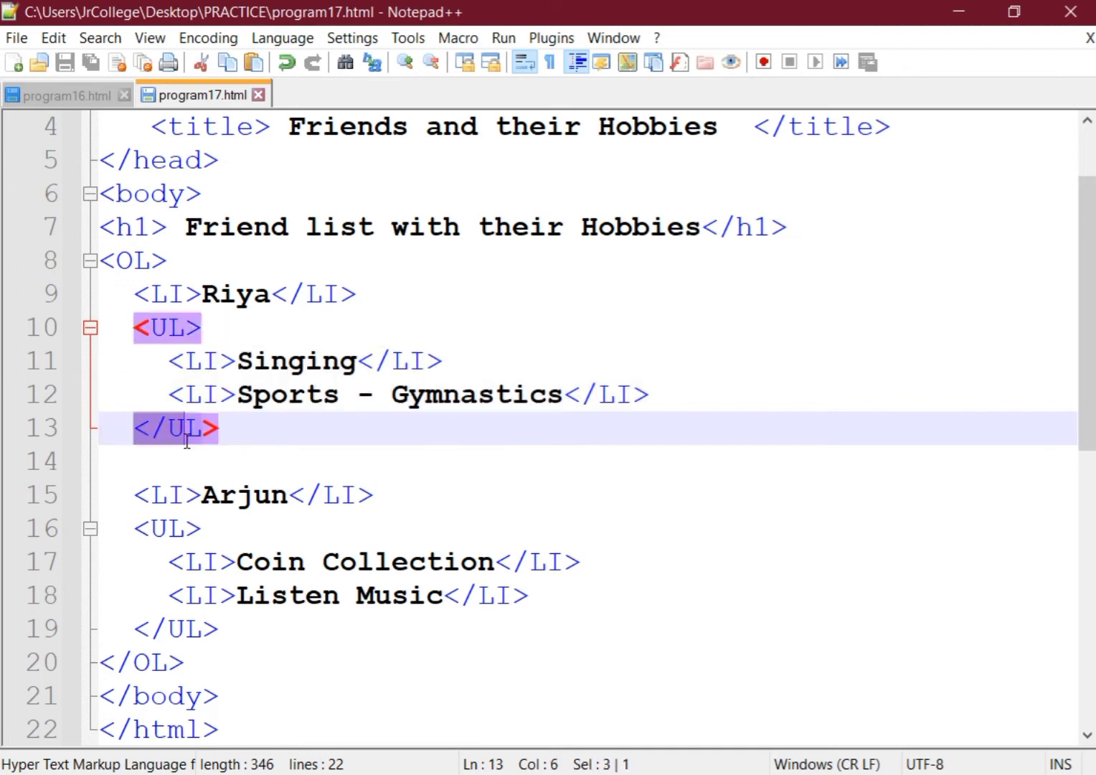
pyautogui.moveTo(134, 429); pyautogui.dragTo(257, 443)
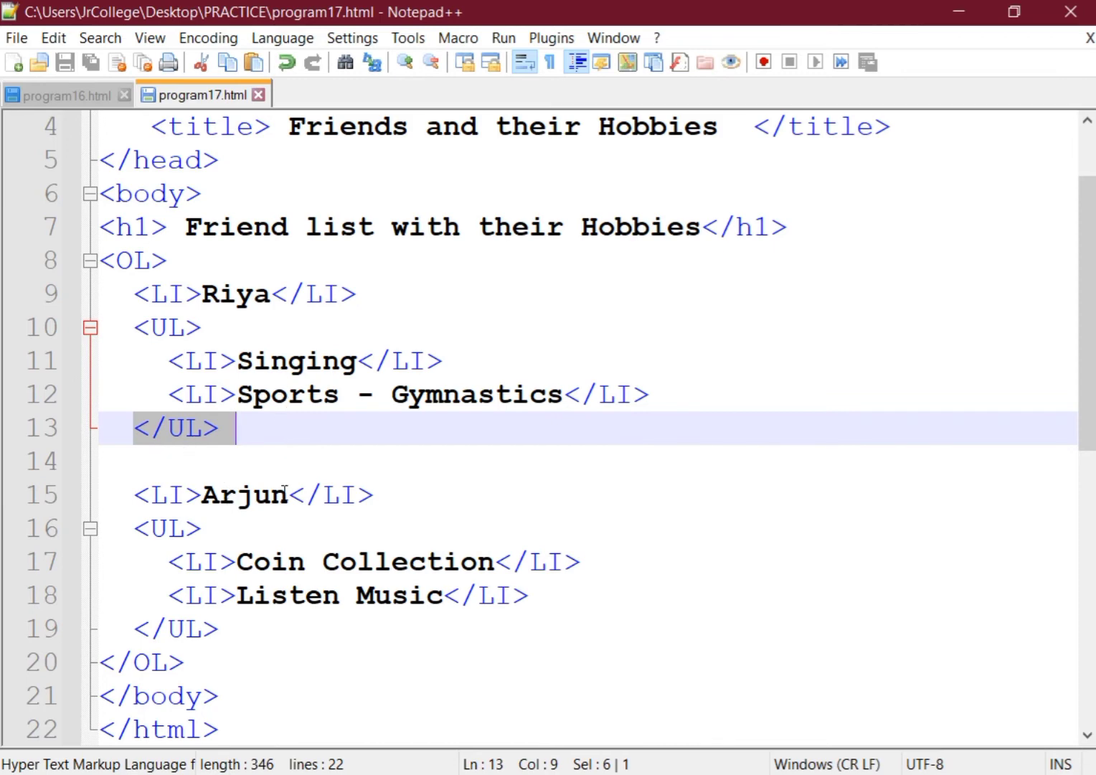
pyautogui.moveTo(203, 498); pyautogui.dragTo(237, 499)
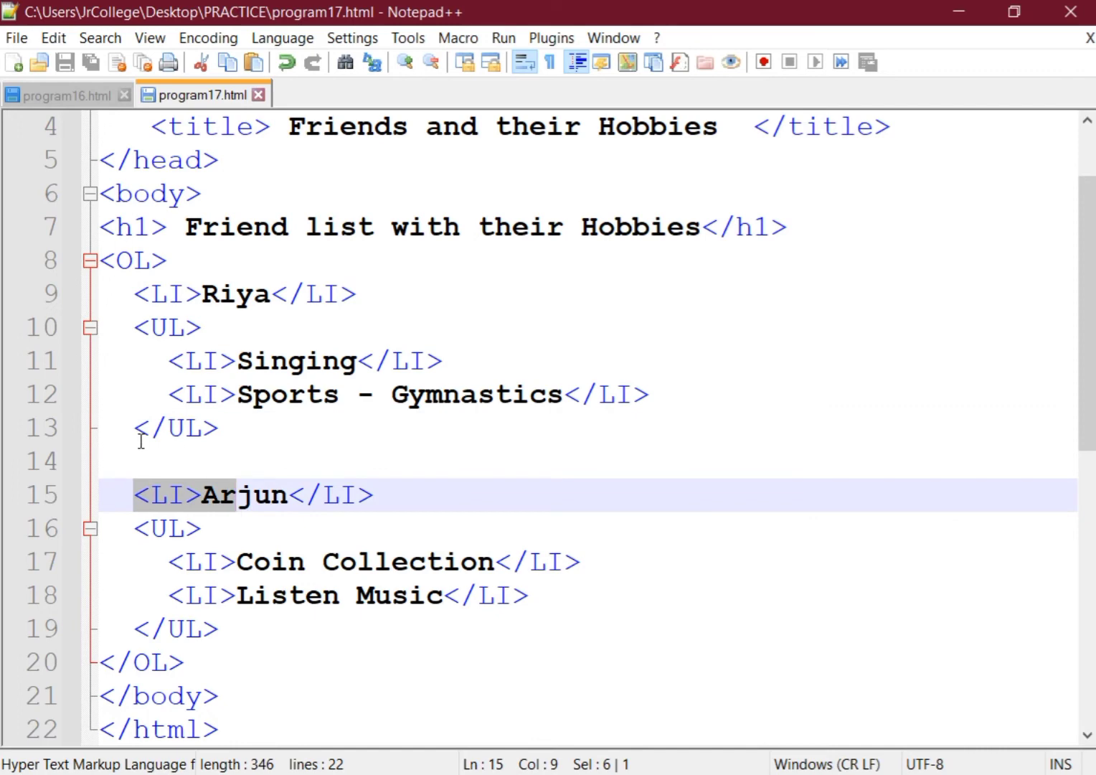
pyautogui.moveTo(139, 440); pyautogui.dragTo(241, 443)
pyautogui.moveTo(136, 330); pyautogui.dragTo(203, 330)
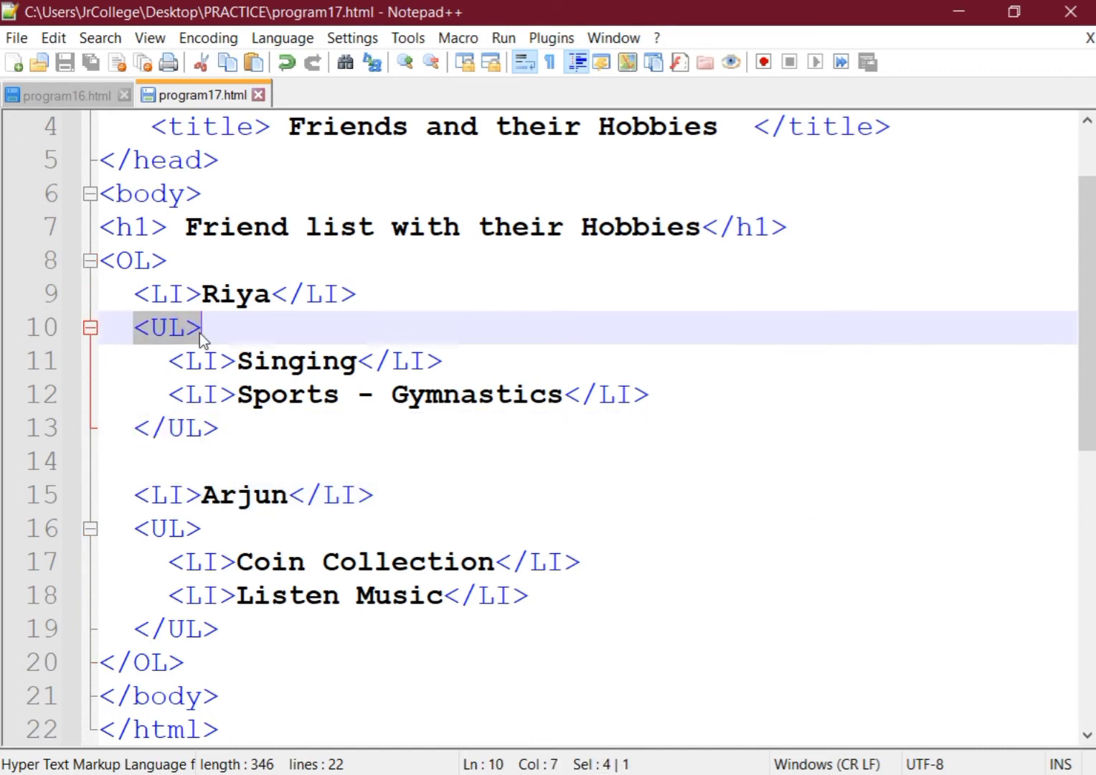
pyautogui.moveTo(136, 528); pyautogui.dragTo(203, 528)
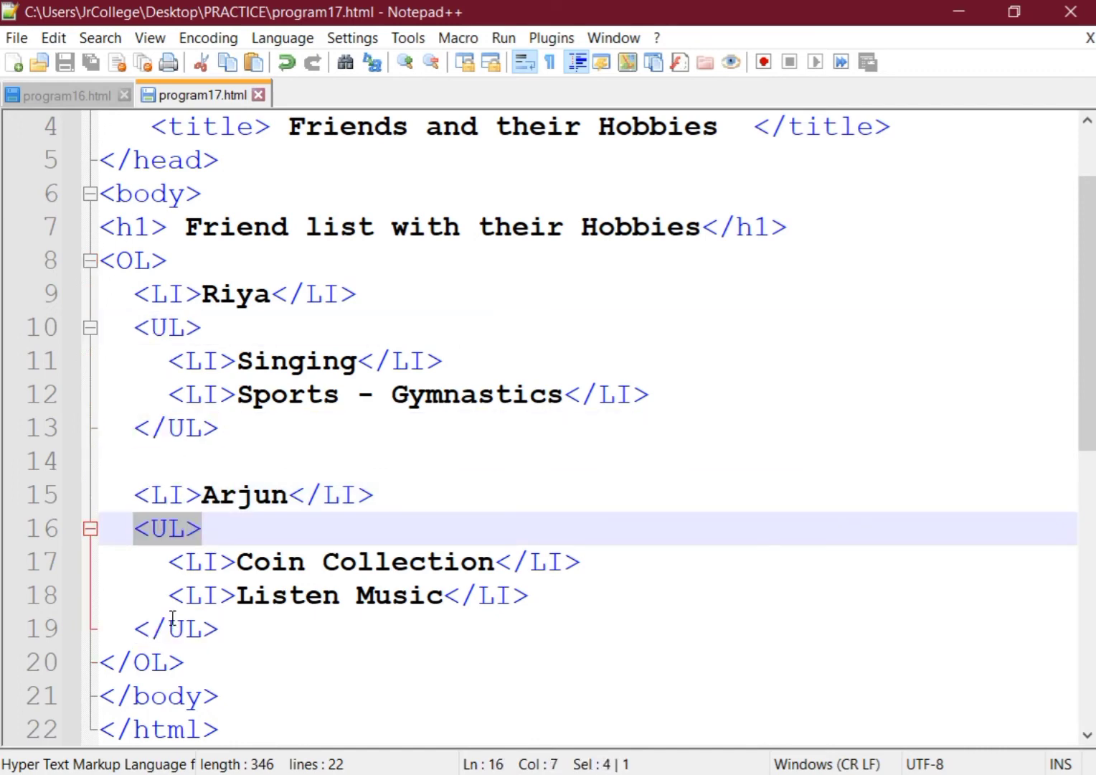
pyautogui.moveTo(169, 596); pyautogui.dragTo(254, 600)
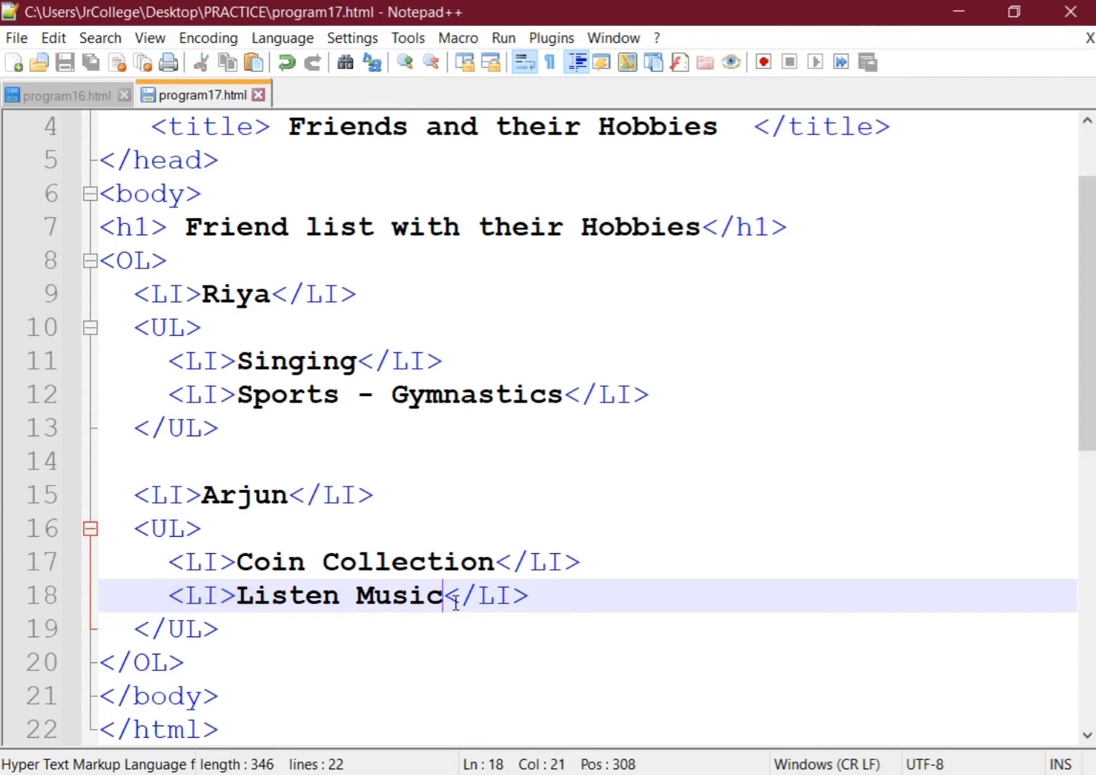
pyautogui.moveTo(444, 597); pyautogui.dragTo(529, 600)
pyautogui.click(470, 497)
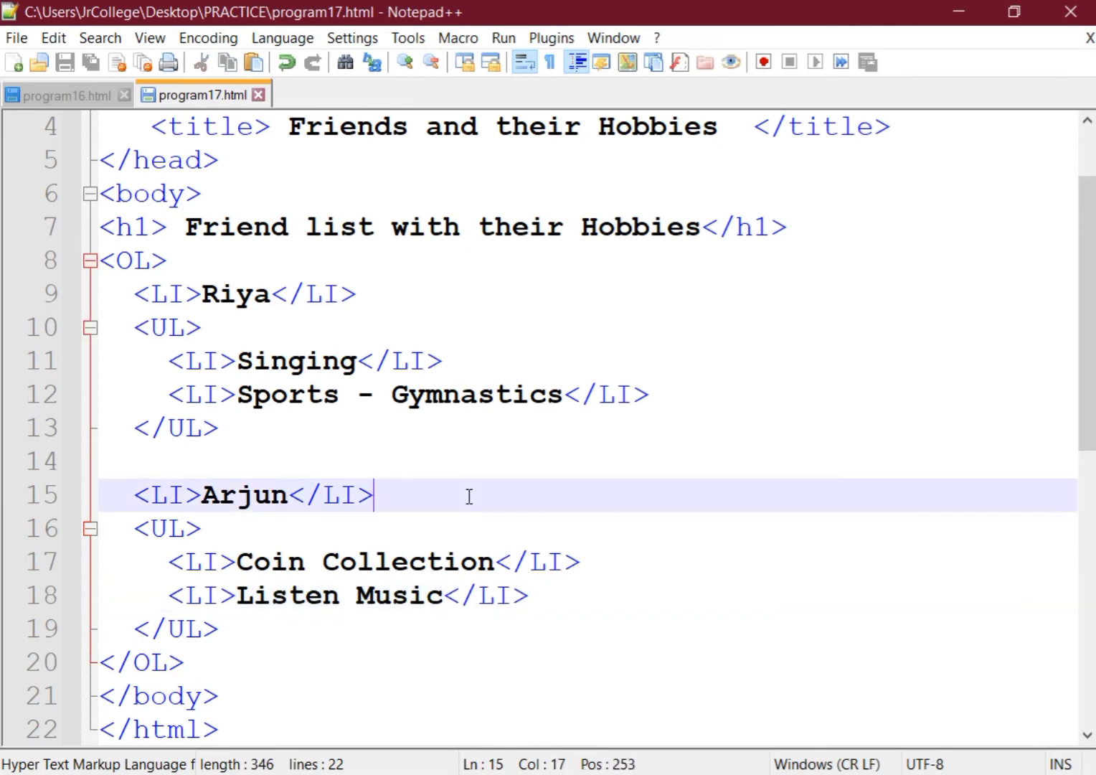
pyautogui.moveTo(147, 440); pyautogui.dragTo(235, 439)
pyautogui.press('Delete')
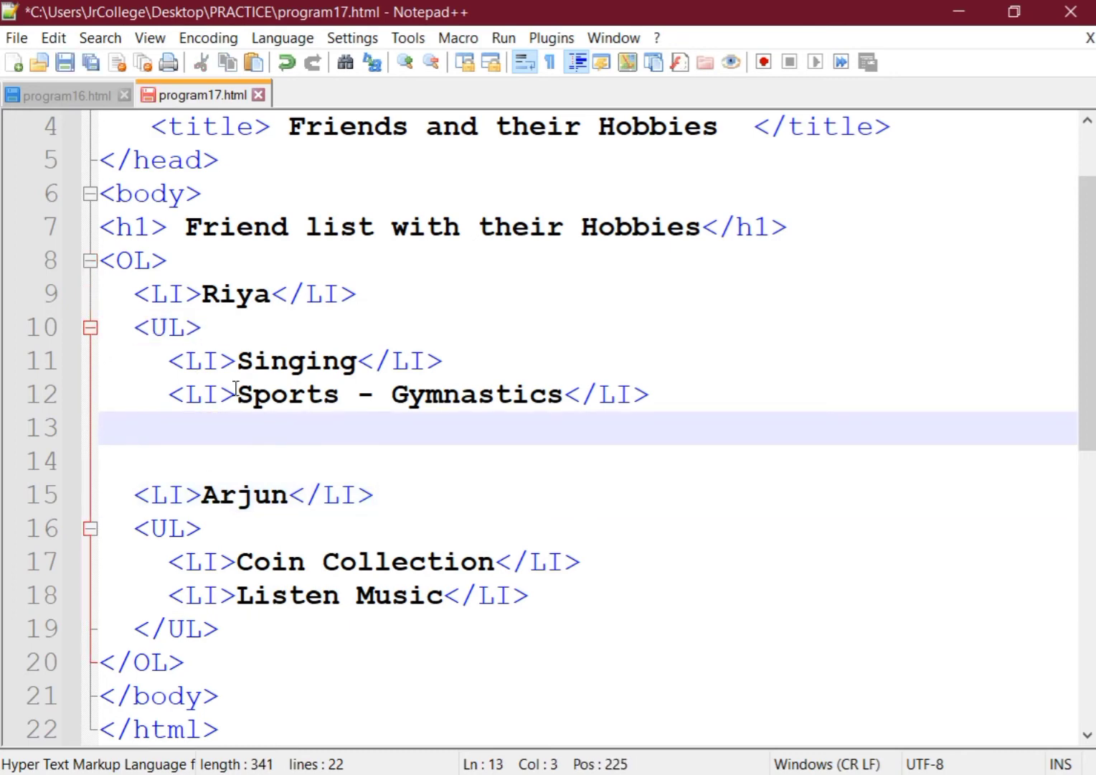
pyautogui.click(64, 61)
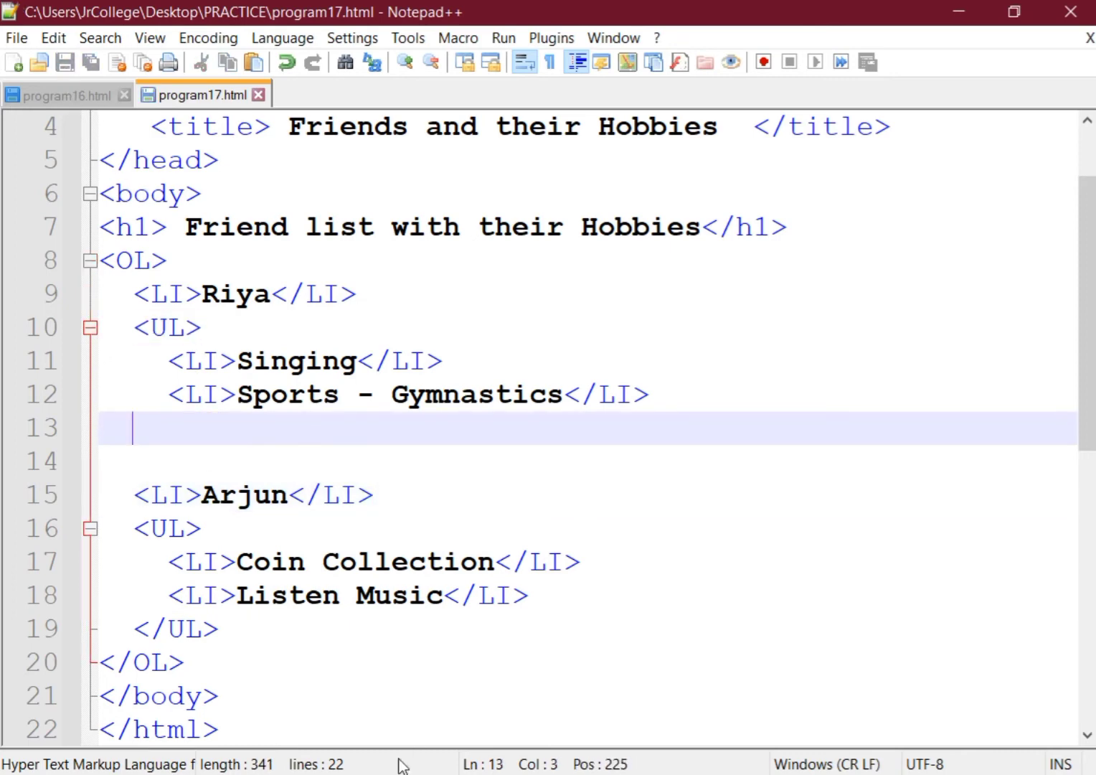
# Reload Chrome and highlight the list to confirm Arjun now sits under Riya's hobbies
pyautogui.hotkey('alt', 'Tab')
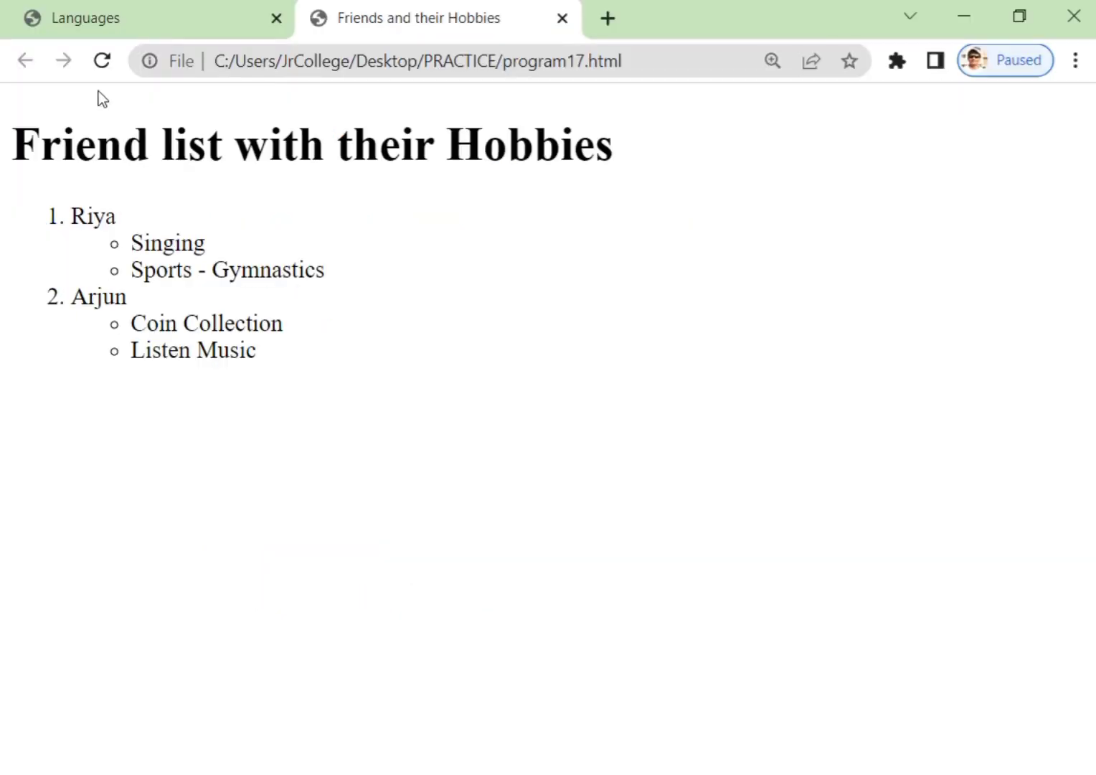
pyautogui.click(103, 61)
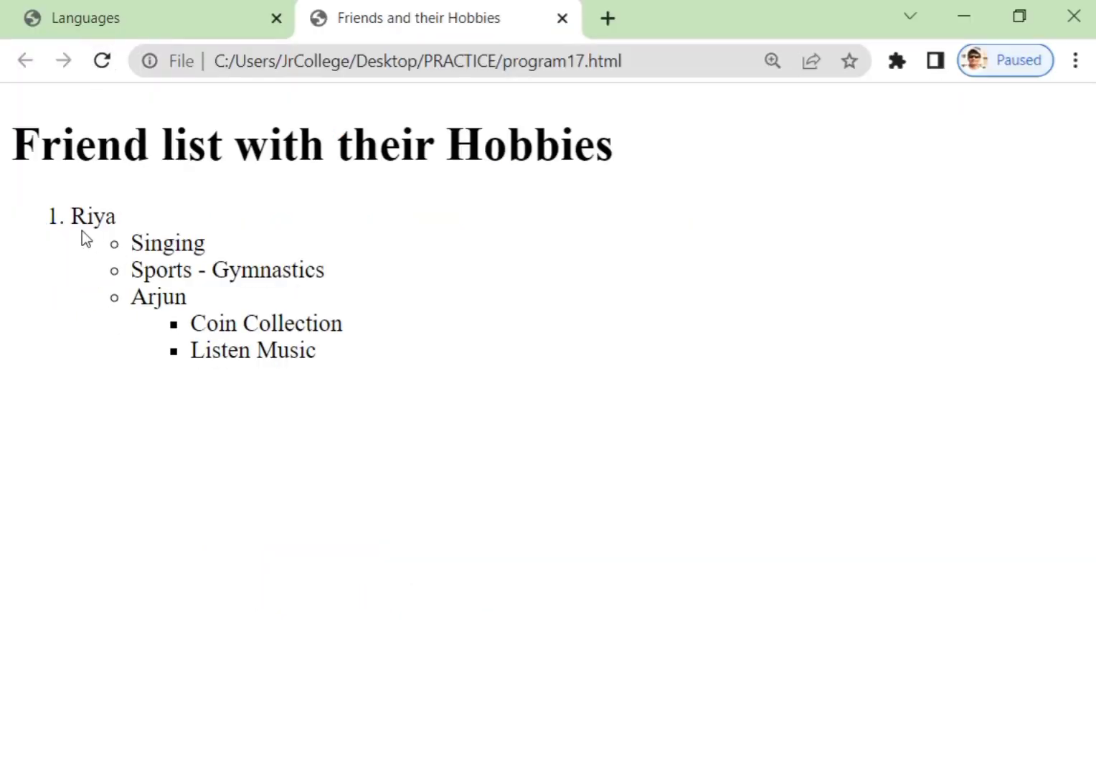
pyautogui.moveTo(136, 244)
pyautogui.mouseDown()
pyautogui.moveTo(259, 273)
pyautogui.moveTo(332, 267)
pyautogui.mouseUp()
pyautogui.click(158, 303)
pyautogui.moveTo(130, 299); pyautogui.dragTo(334, 331)
pyautogui.moveTo(193, 356); pyautogui.dragTo(331, 359)
# Add the closing </UL> tag after Sports - Gymnastics on line 13 to close Riya's hobby list
pyautogui.hotkey('alt', 'Tab')
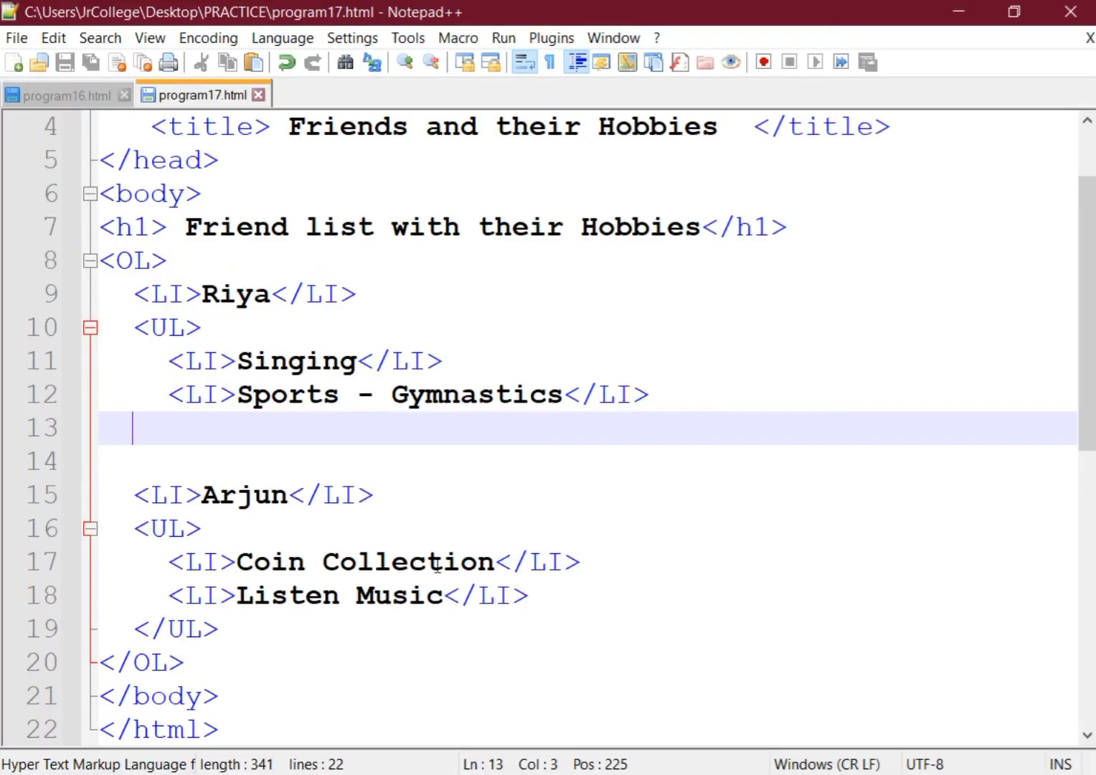
pyautogui.write('<')
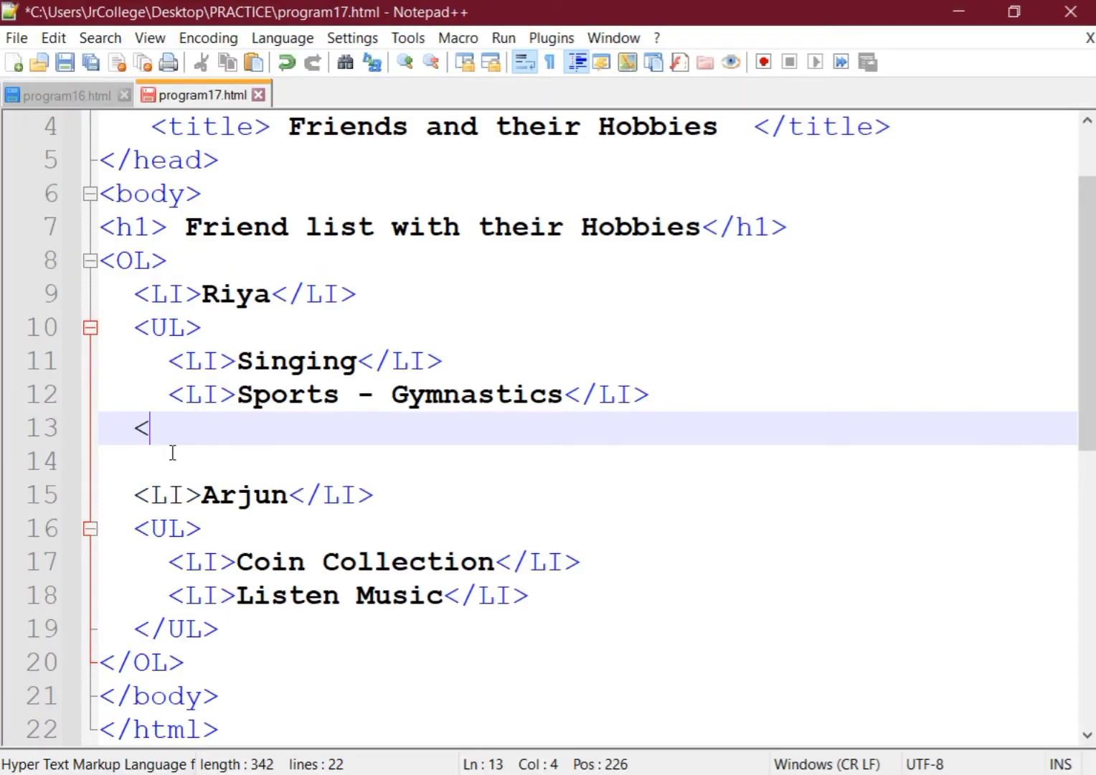
pyautogui.write('/UL>')
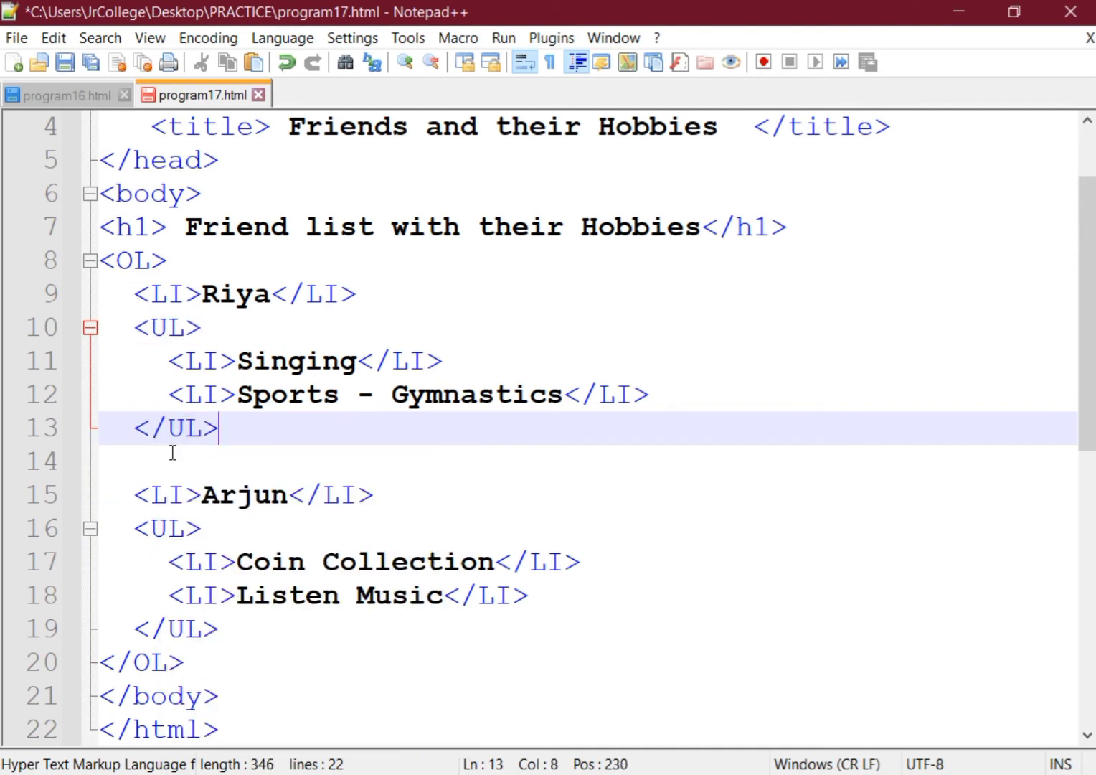
pyautogui.click(288, 436)
pyautogui.moveTo(138, 428); pyautogui.dragTo(238, 439)
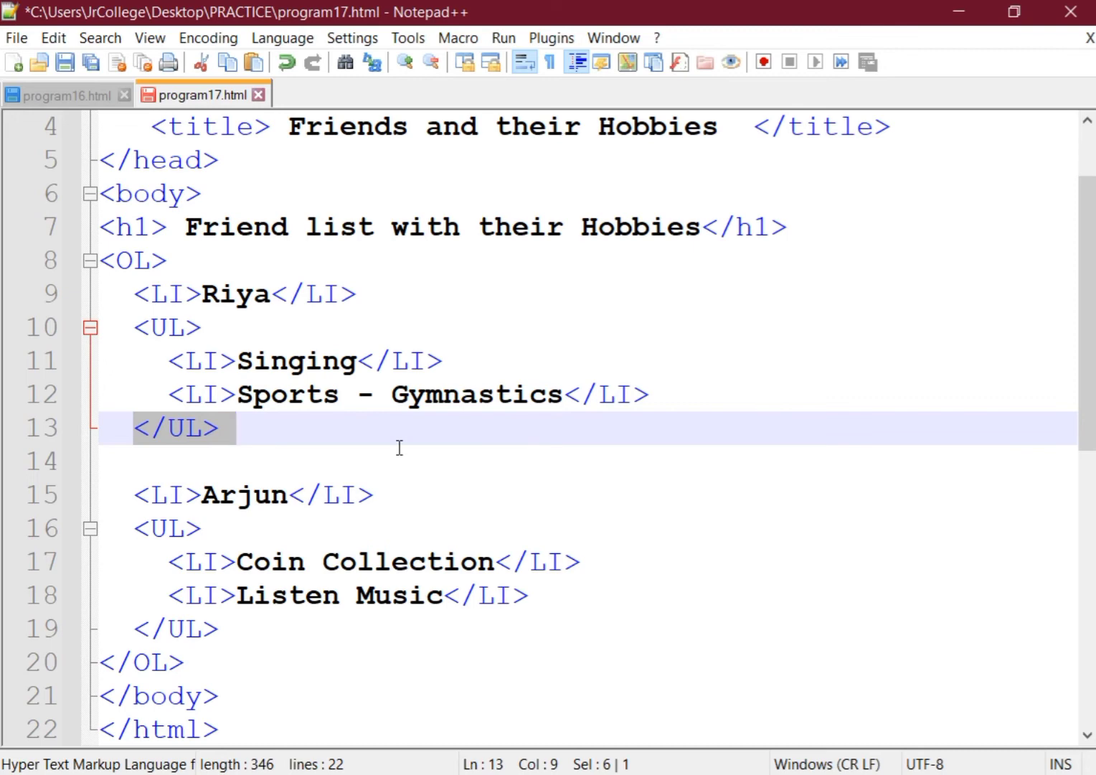
# Change the </LI> after Arjun on line 15 to an opening <LI> and save program17.html
pyautogui.click(323, 499)
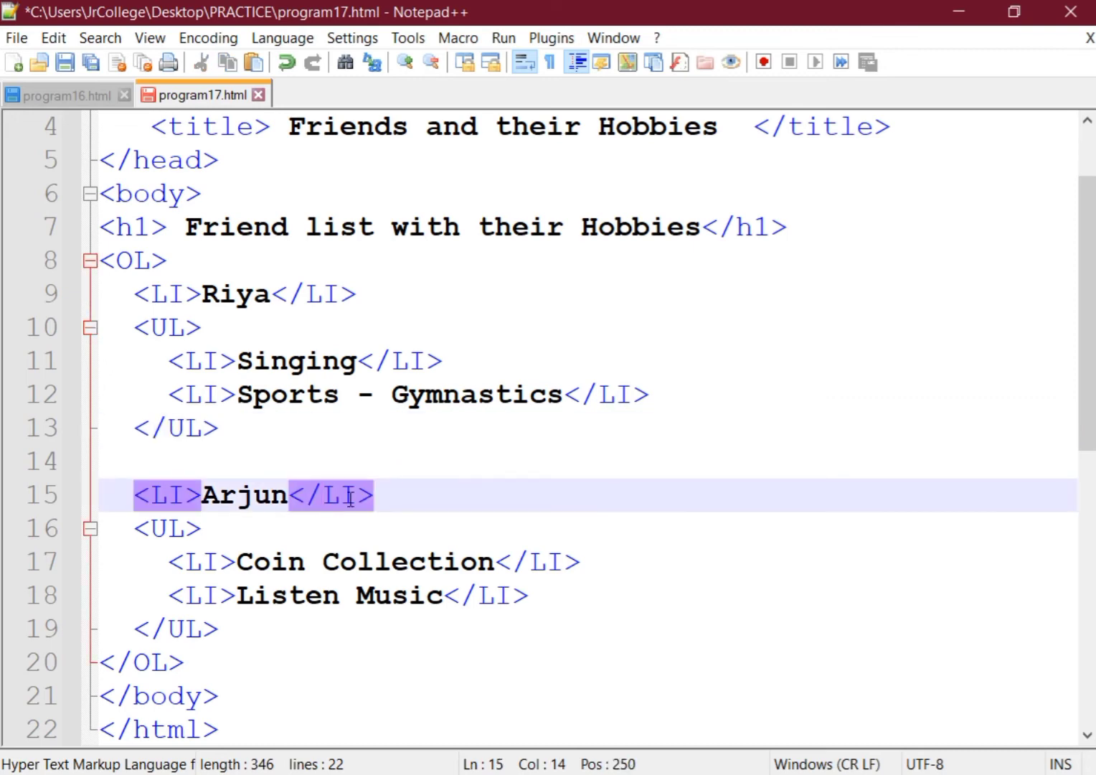
pyautogui.press('BackSpace')
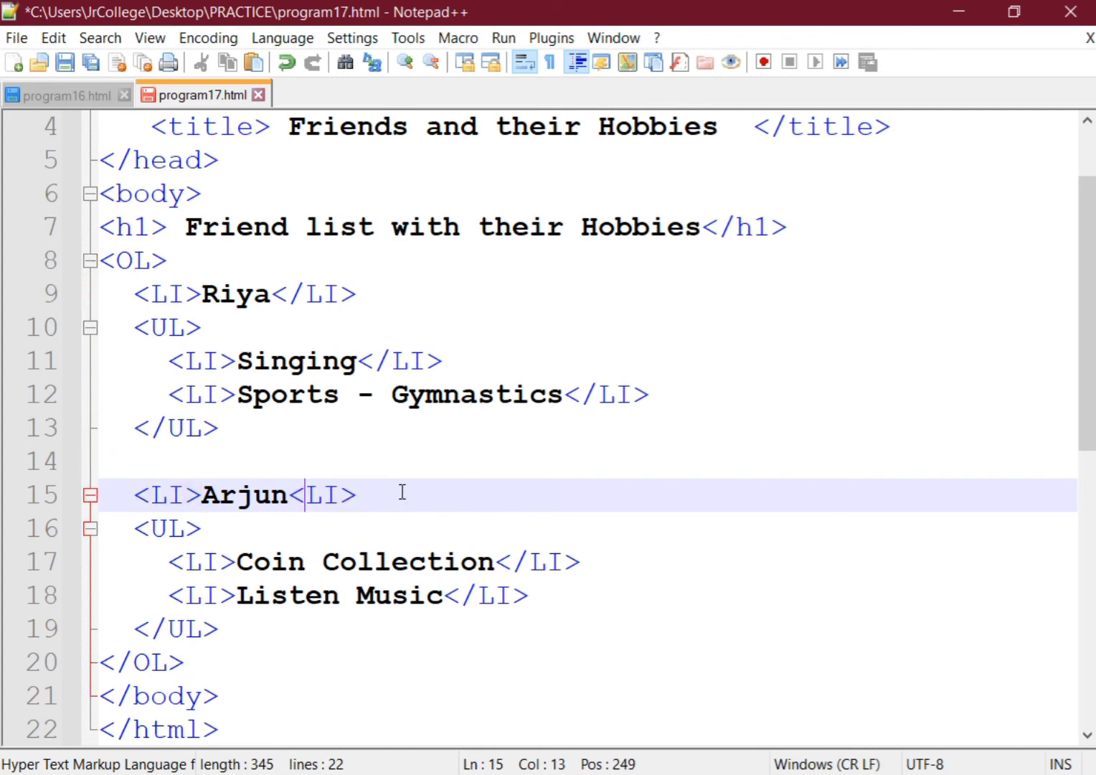
pyautogui.press('End')
pyautogui.click(66, 66)
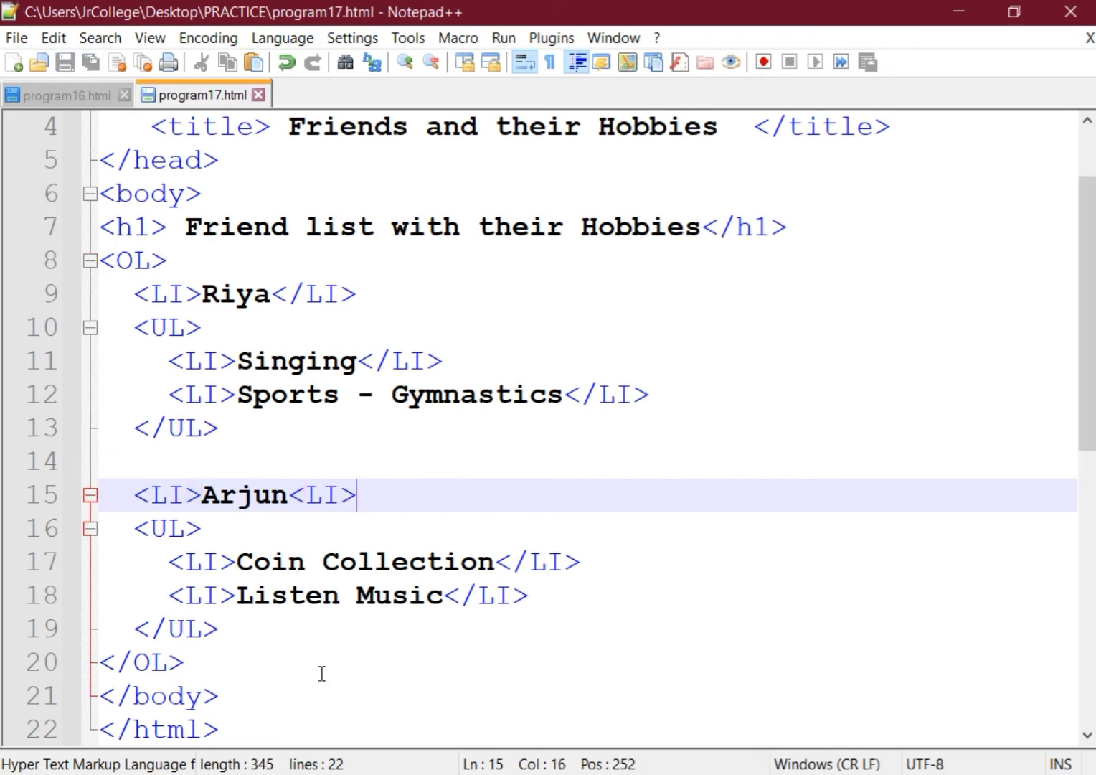
# Reload program17.html in Chrome to see Riya and Arjun numbered
pyautogui.hotkey('alt', 'Tab')
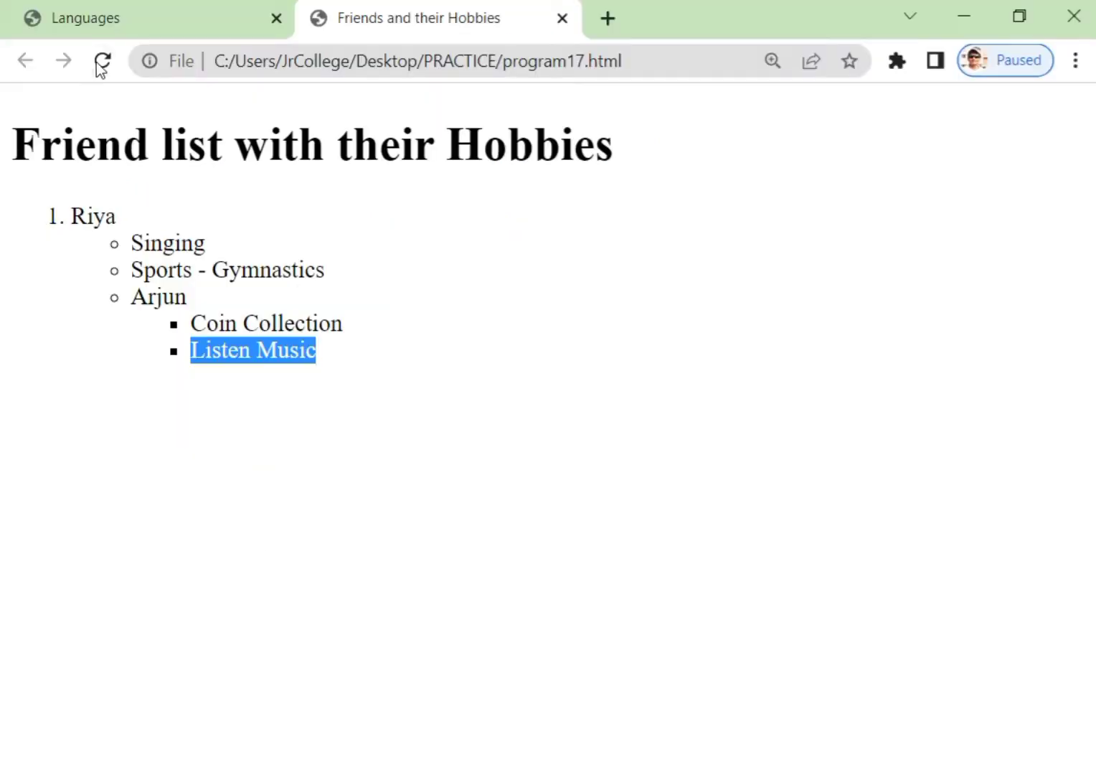
pyautogui.click(102, 62)
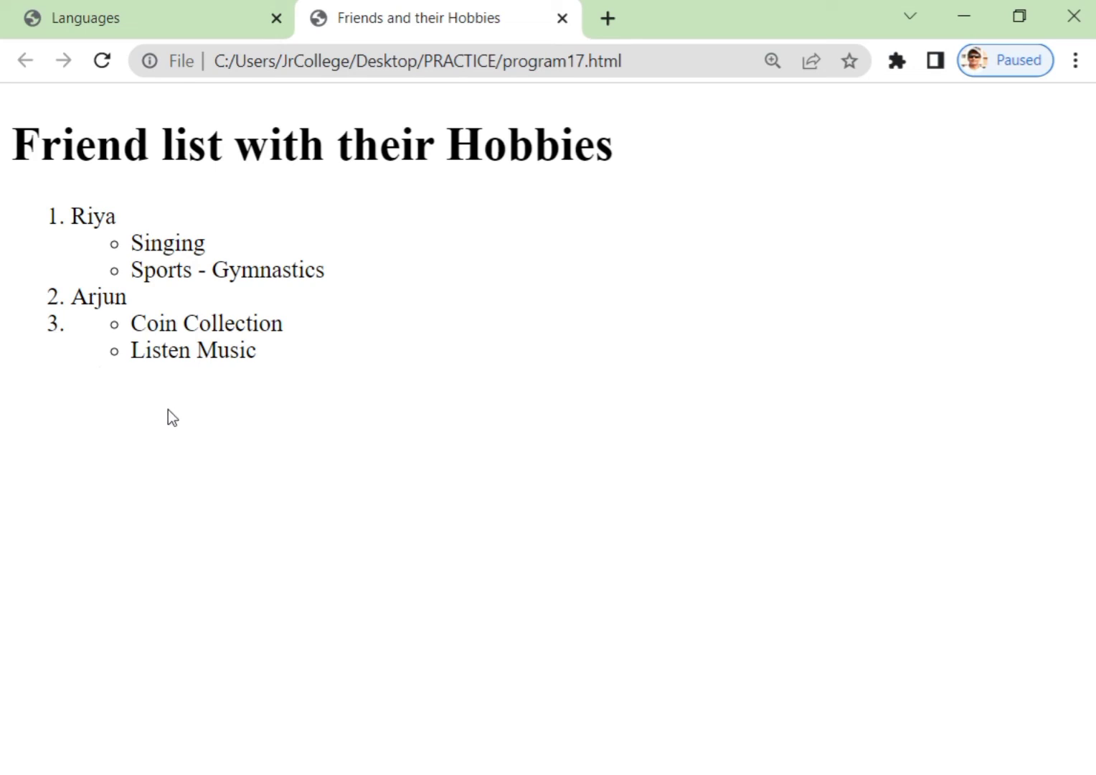
# Put the slash back in the closing </LI> after Arjun and save program17.html
pyautogui.hotkey('alt', 'Tab')
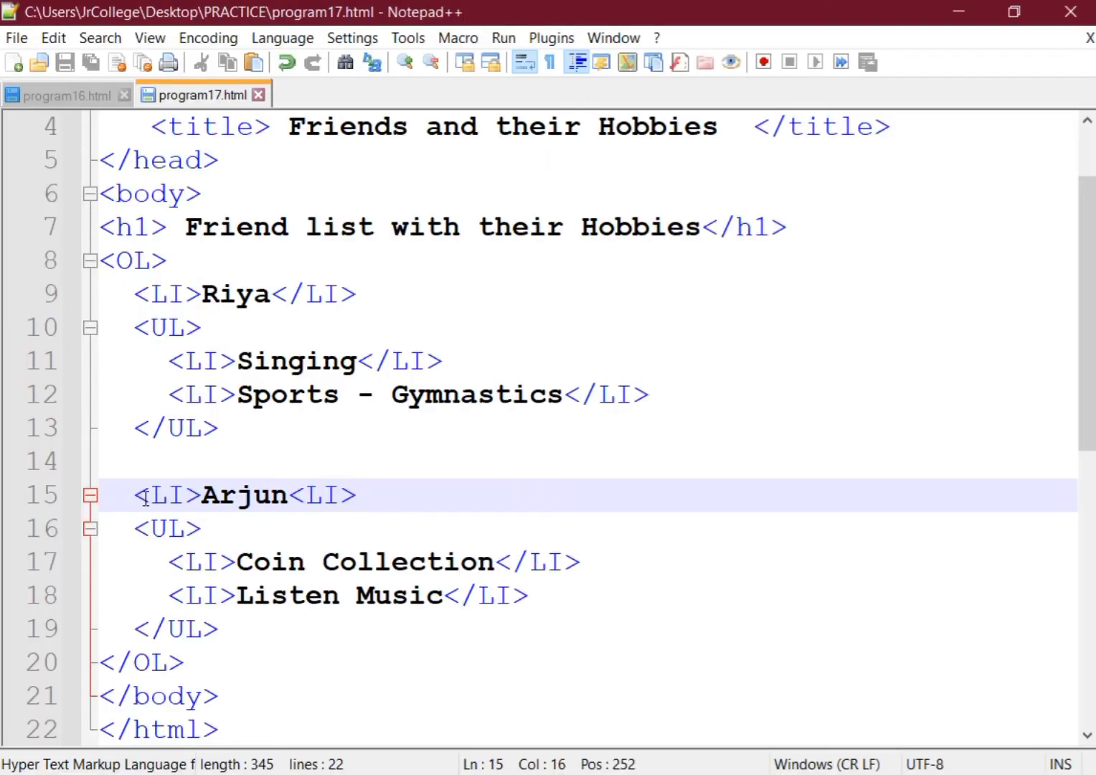
pyautogui.moveTo(137, 496); pyautogui.dragTo(186, 496)
pyautogui.moveTo(290, 498); pyautogui.dragTo(358, 502)
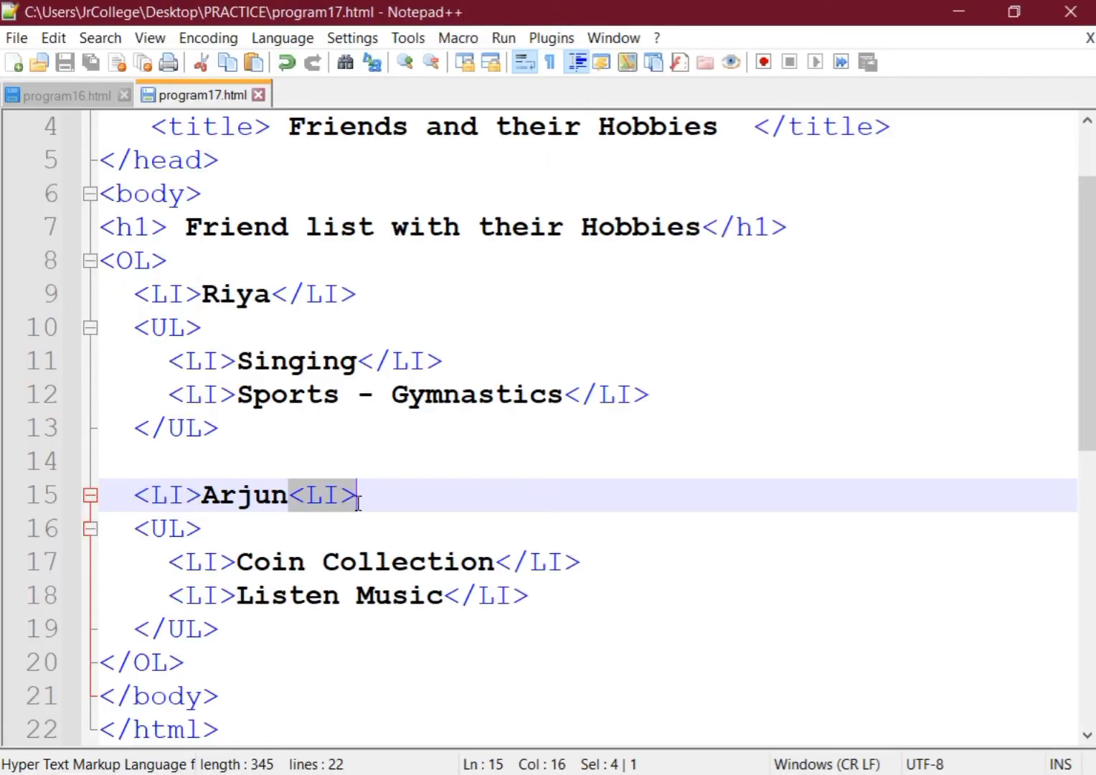
pyautogui.click(314, 501)
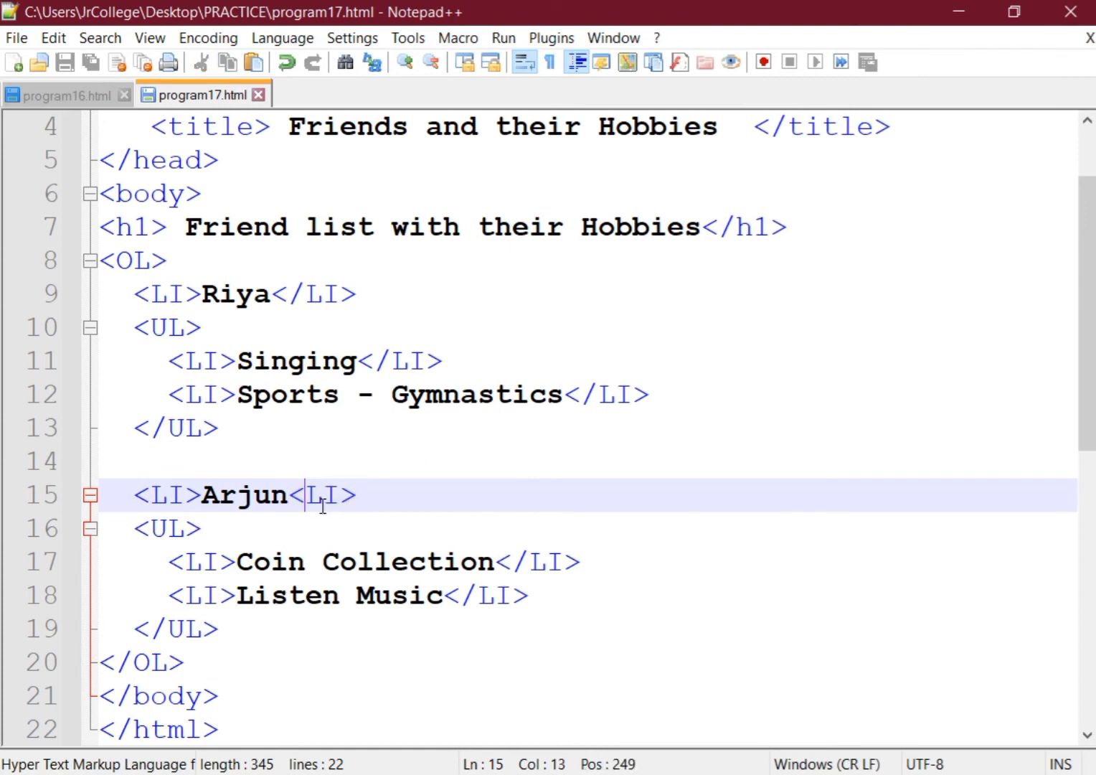
pyautogui.write('/')
pyautogui.click(444, 501)
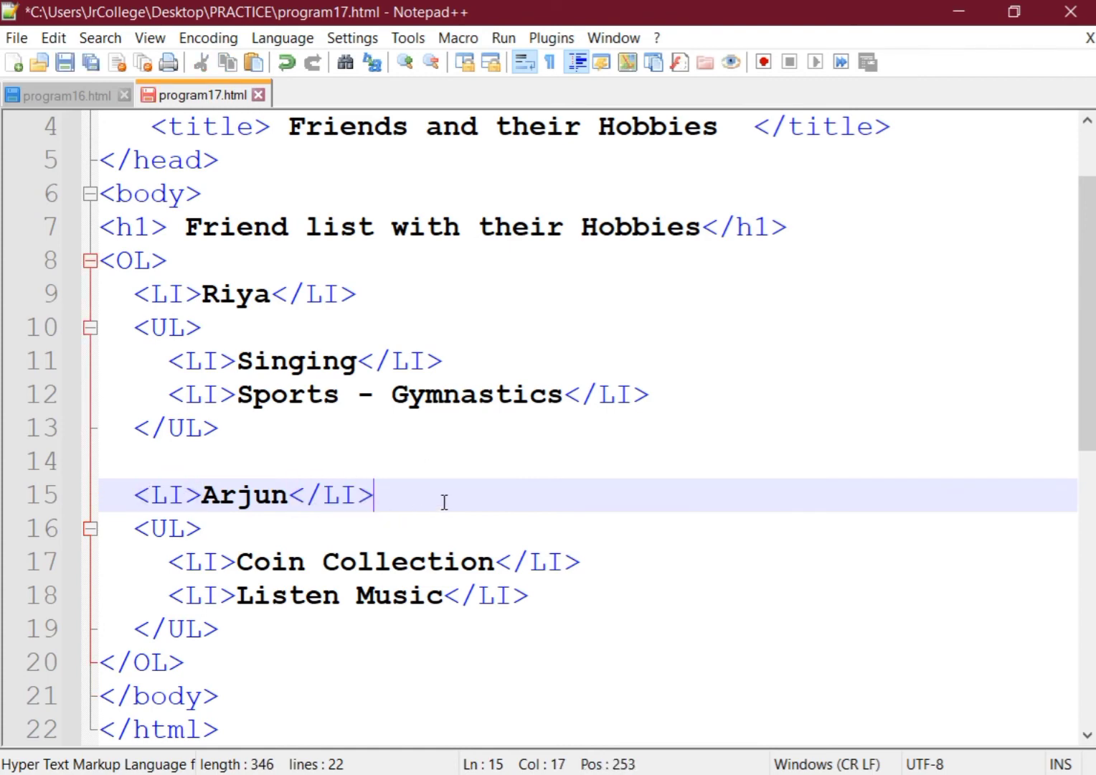
pyautogui.click(66, 66)
# Check Arjun's line and Riya's closing </UL> on line 13, then bring Chrome back up
pyautogui.moveTo(135, 498); pyautogui.dragTo(220, 498)
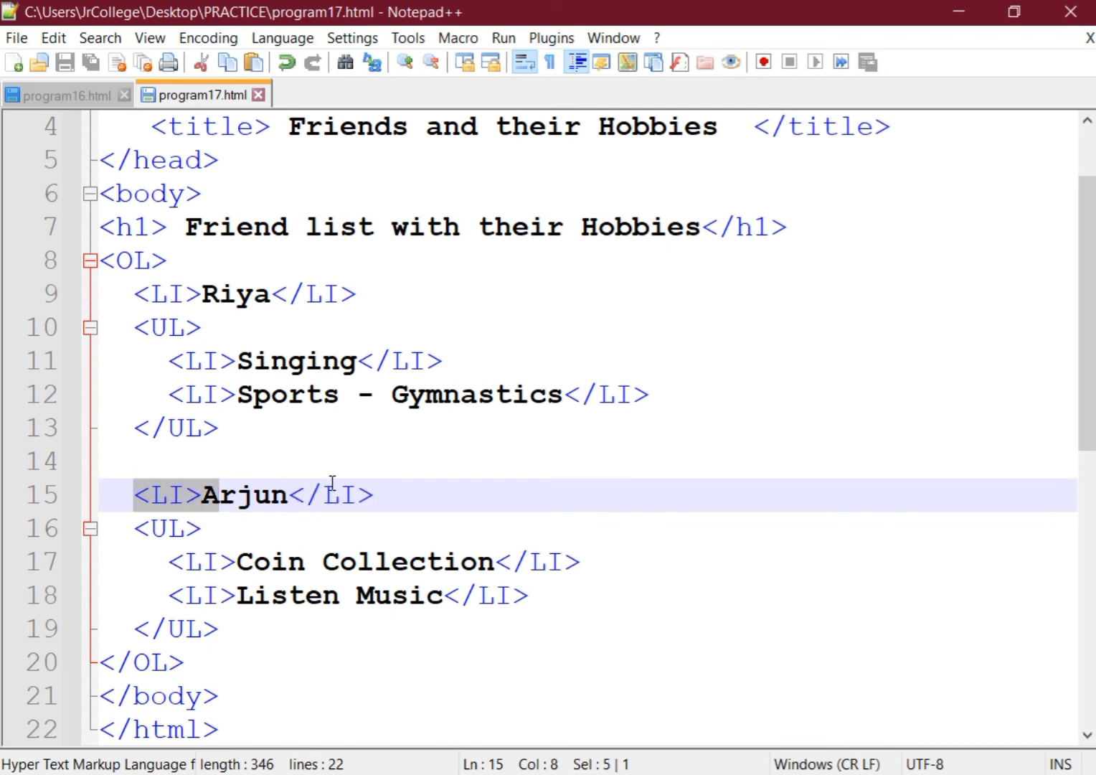
pyautogui.click(361, 466)
pyautogui.click(193, 333)
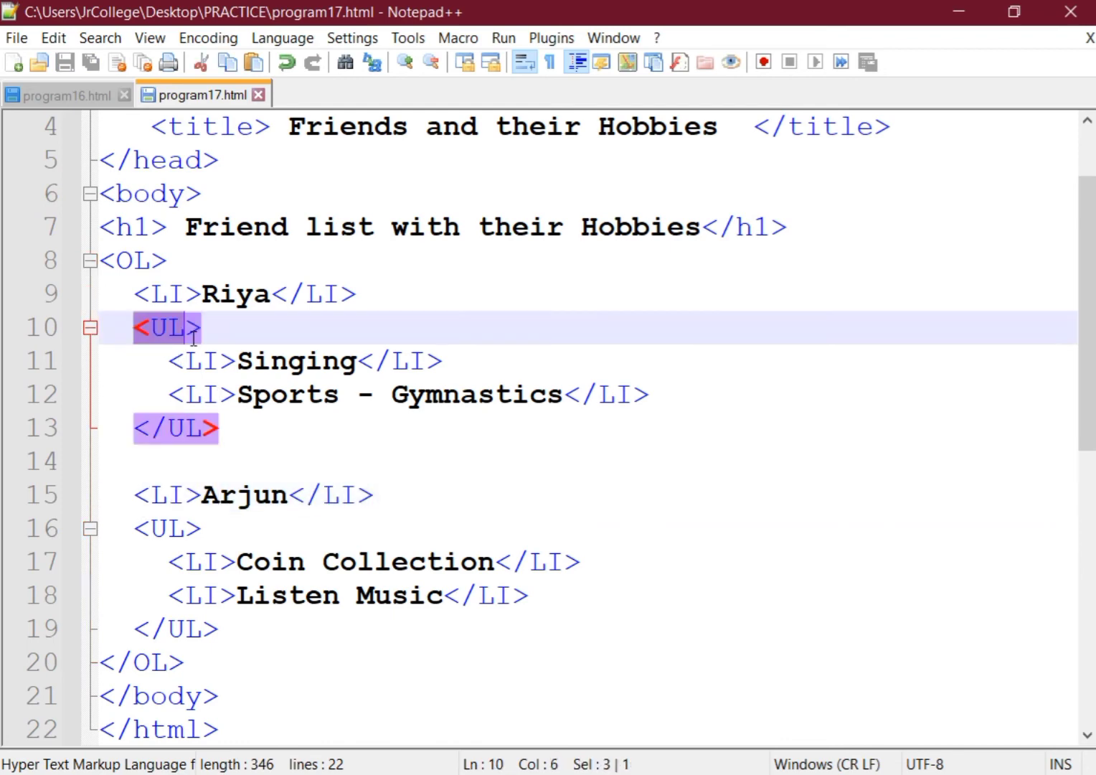
pyautogui.click(162, 437)
pyautogui.click(257, 445)
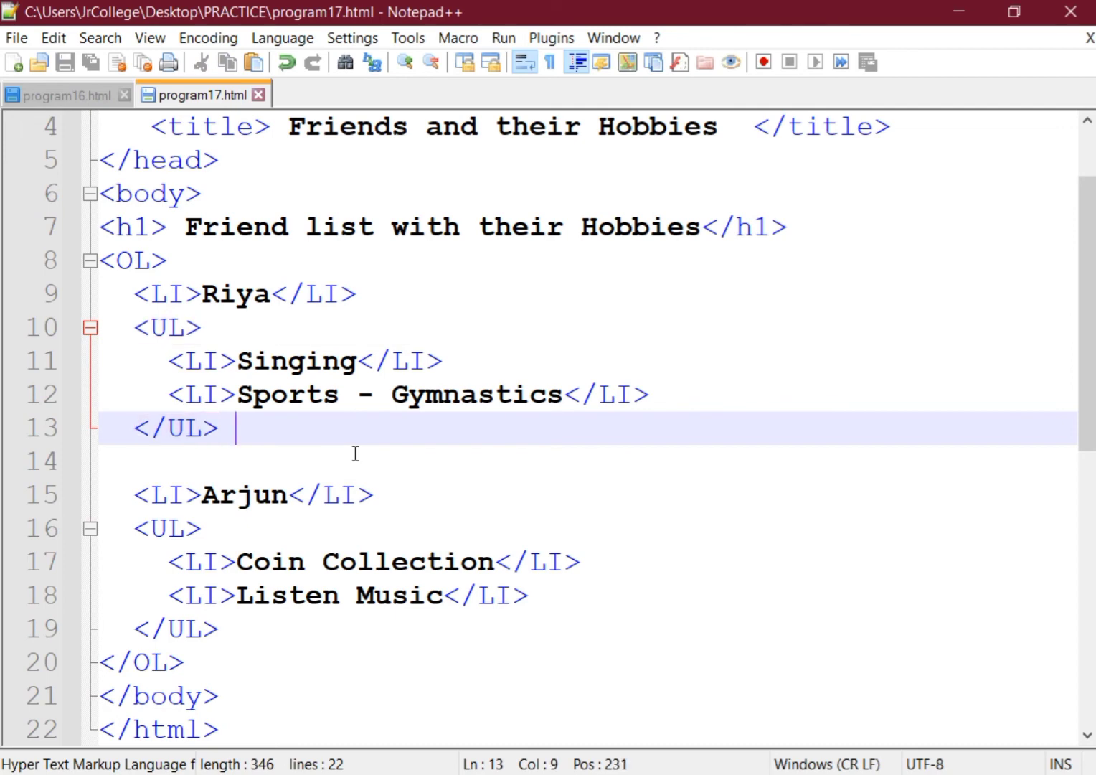
pyautogui.keyDown('ctrl'); pyautogui.scroll(-1, 415, 442); pyautogui.keyUp('ctrl')
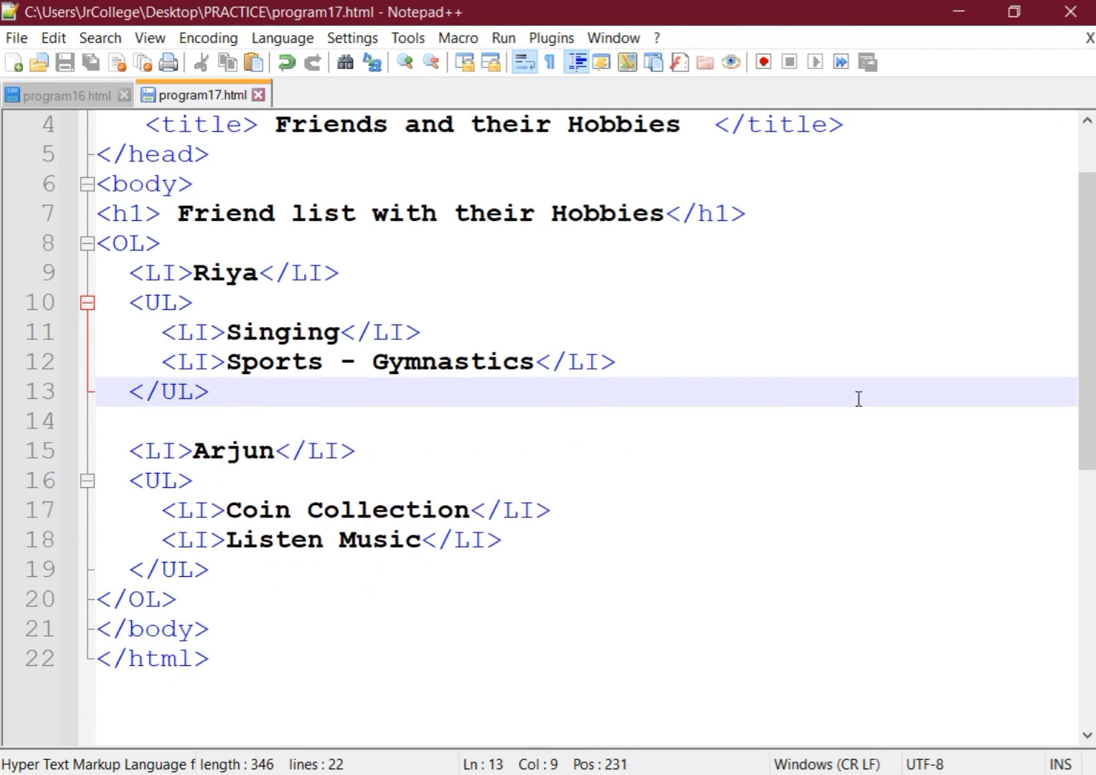
pyautogui.scroll(2, 1092, 361)
pyautogui.scroll(1, 1092, 361)
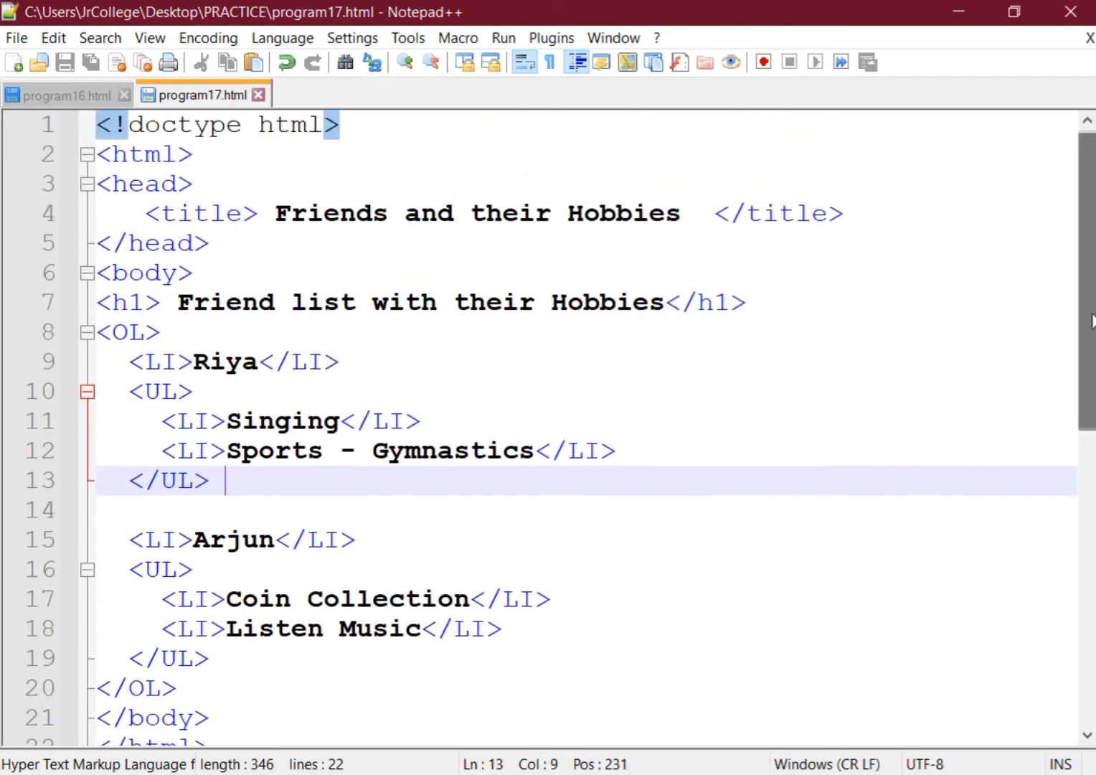
pyautogui.click(290, 126)
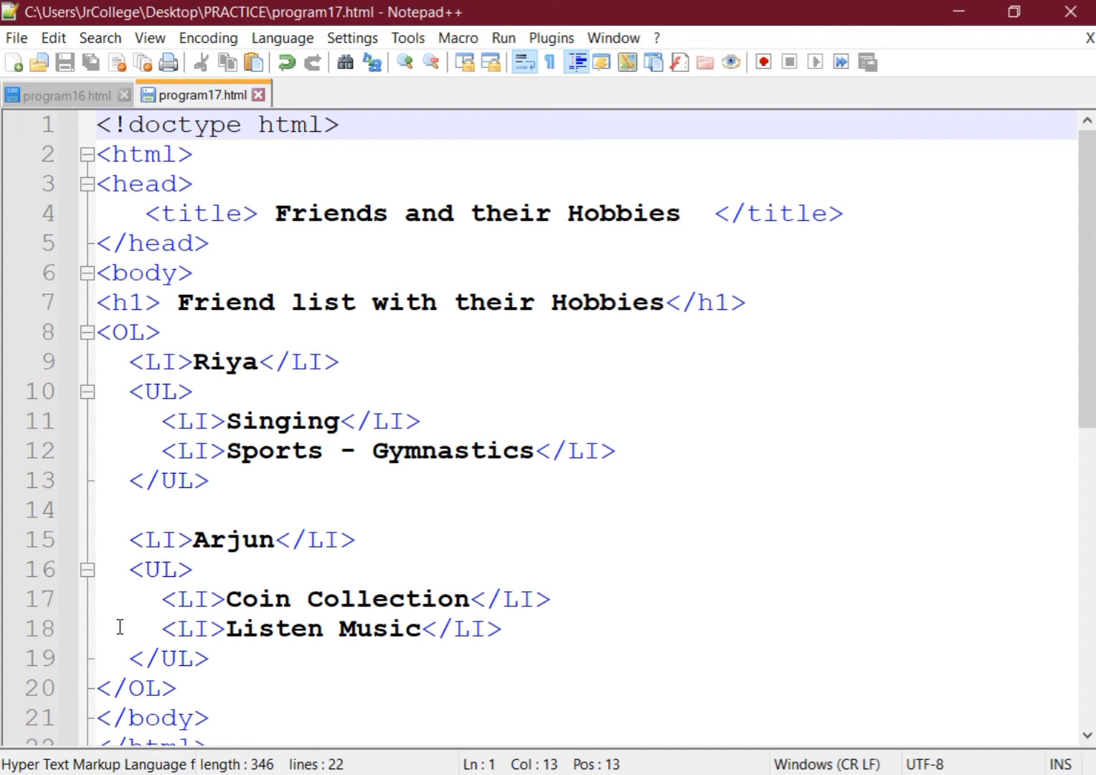
pyautogui.hotkey('alt', 'Tab')
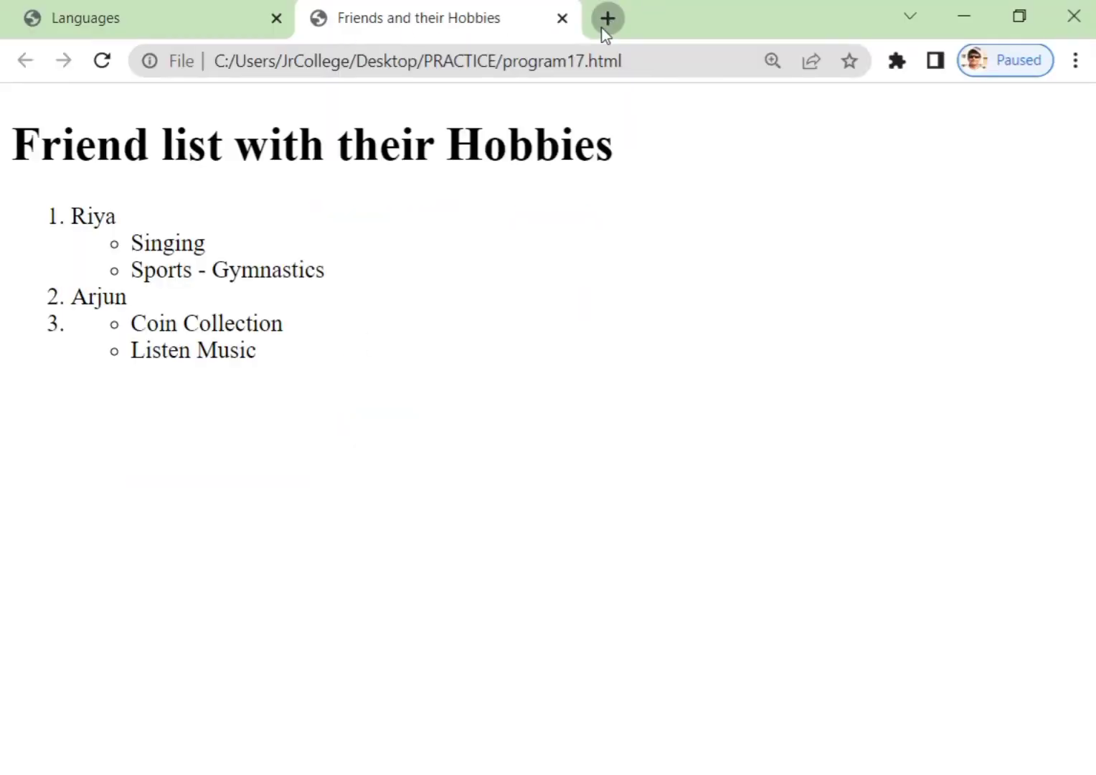
# Load the exza.in website in a new Chrome tab
pyautogui.click(608, 18)
pyautogui.write('exza.i')
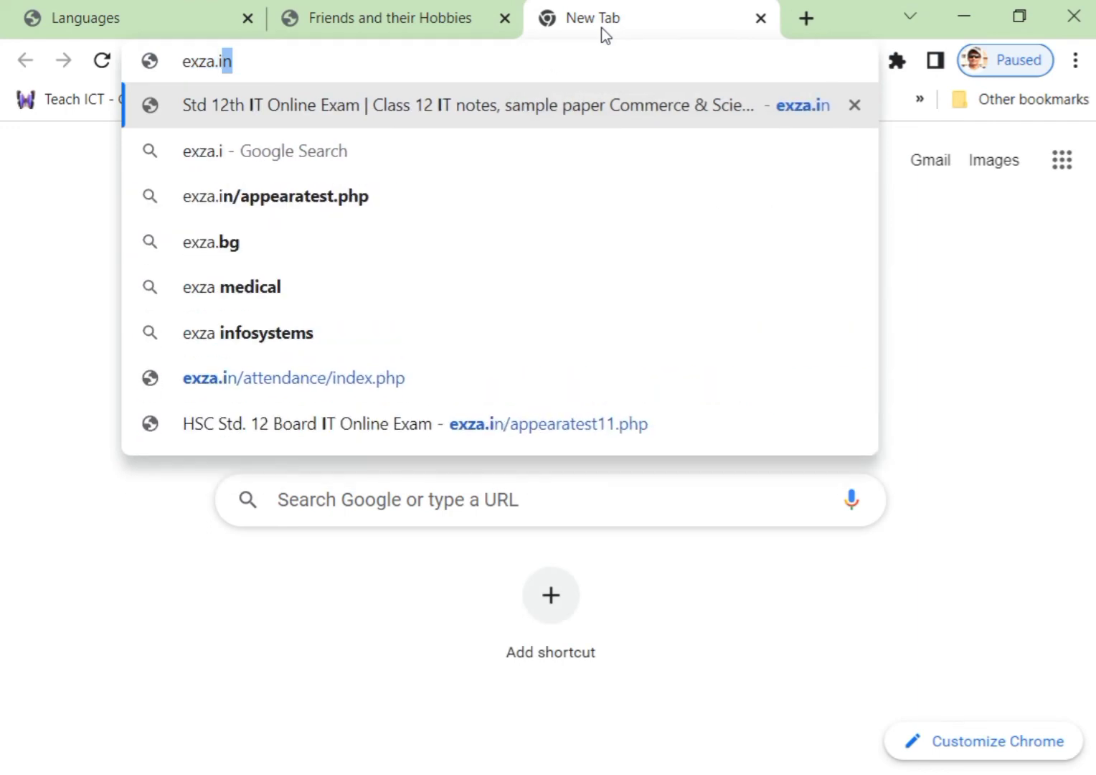
pyautogui.press('Return')
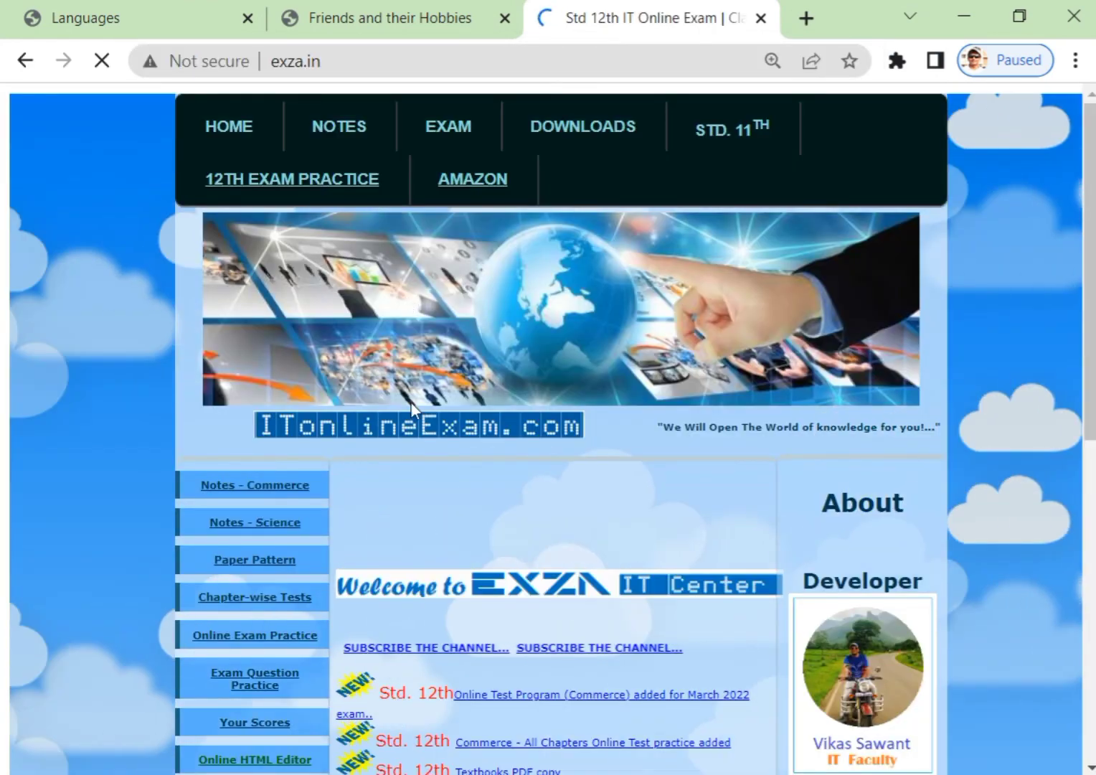
pyautogui.scroll(-4, 410, 401)
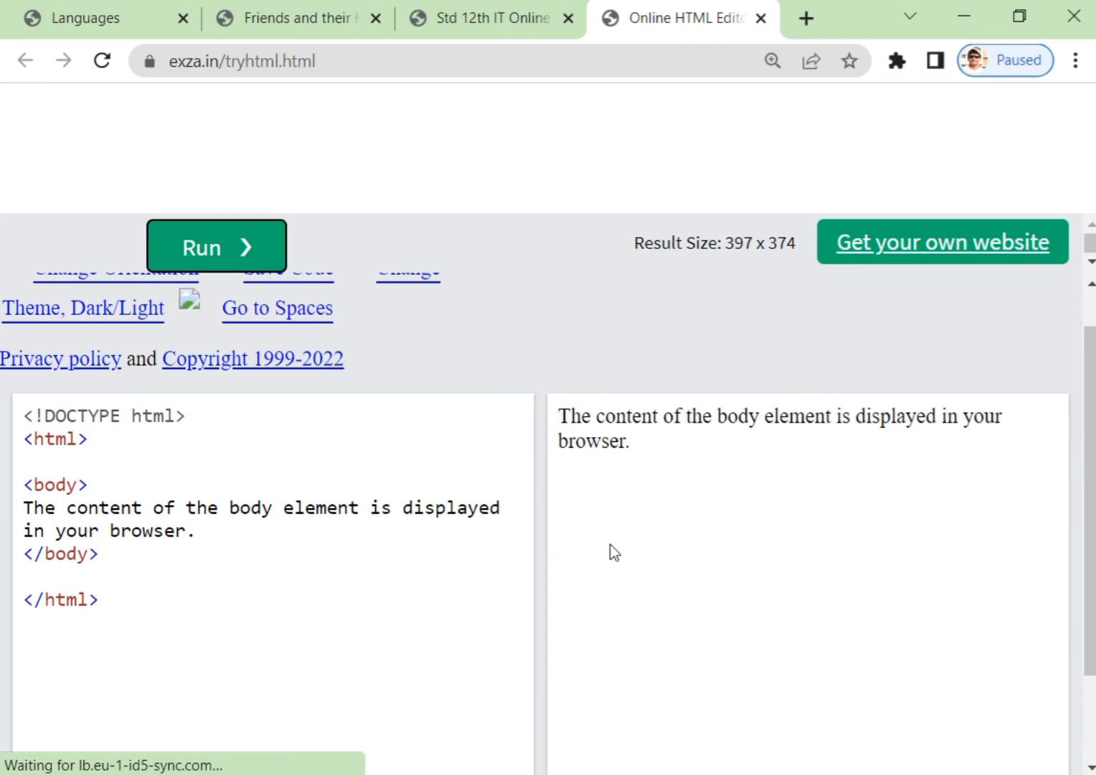
# Minimize the browser, Notepad++ and the PRACTICE Explorer window
pyautogui.click(974, 17)
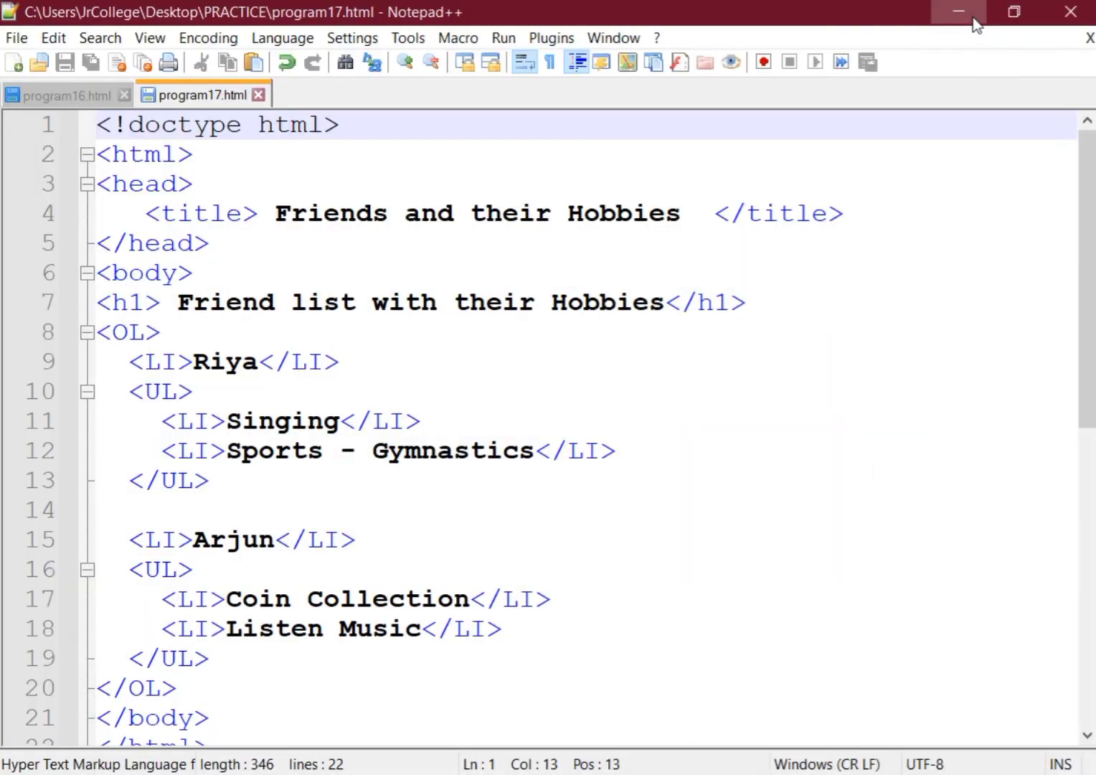
pyautogui.click(973, 18)
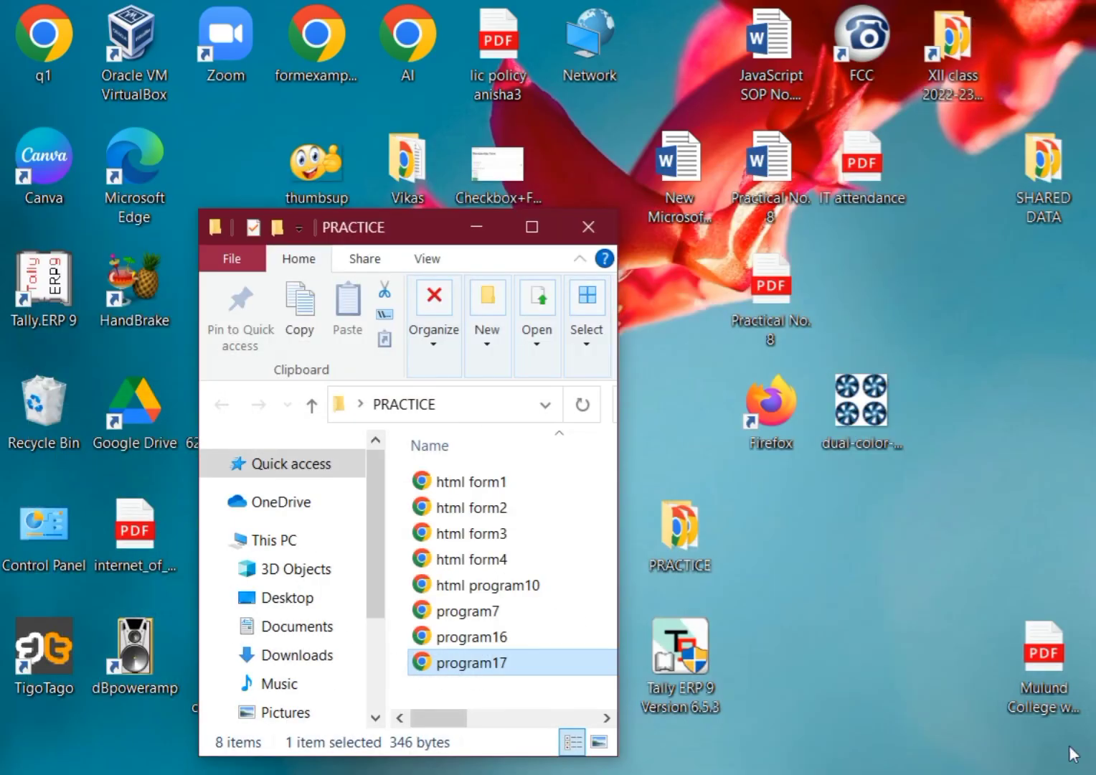
pyautogui.click(680, 527)
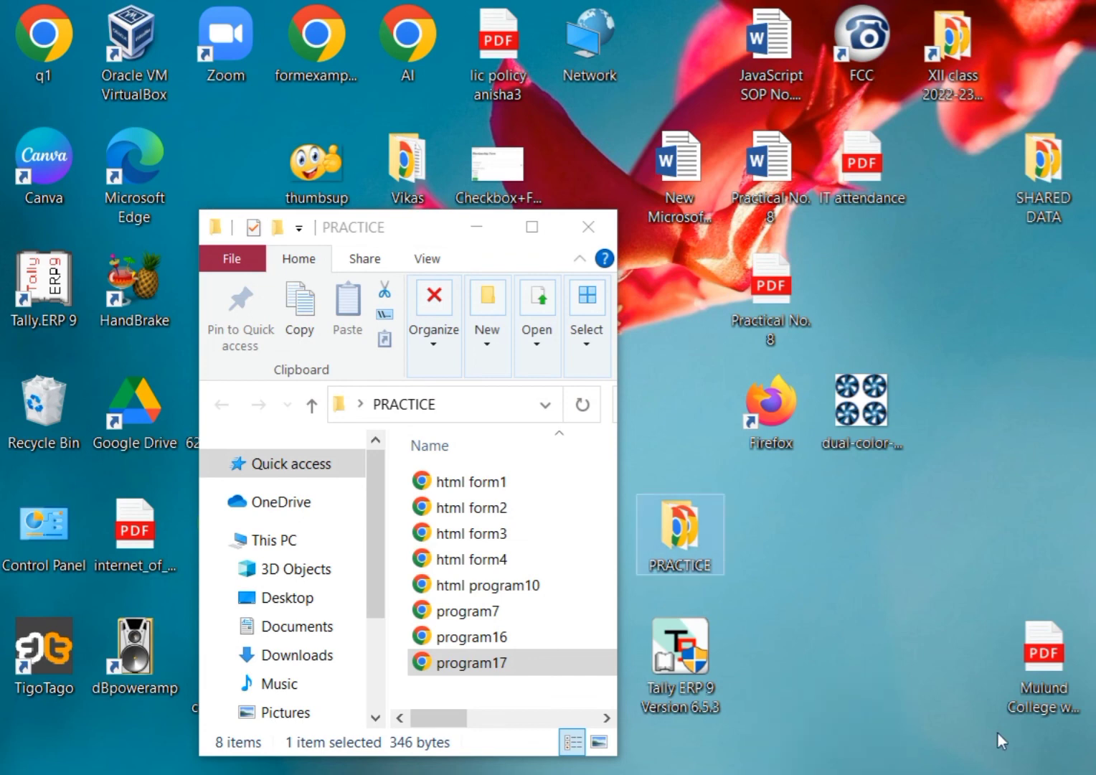
pyautogui.click(477, 226)
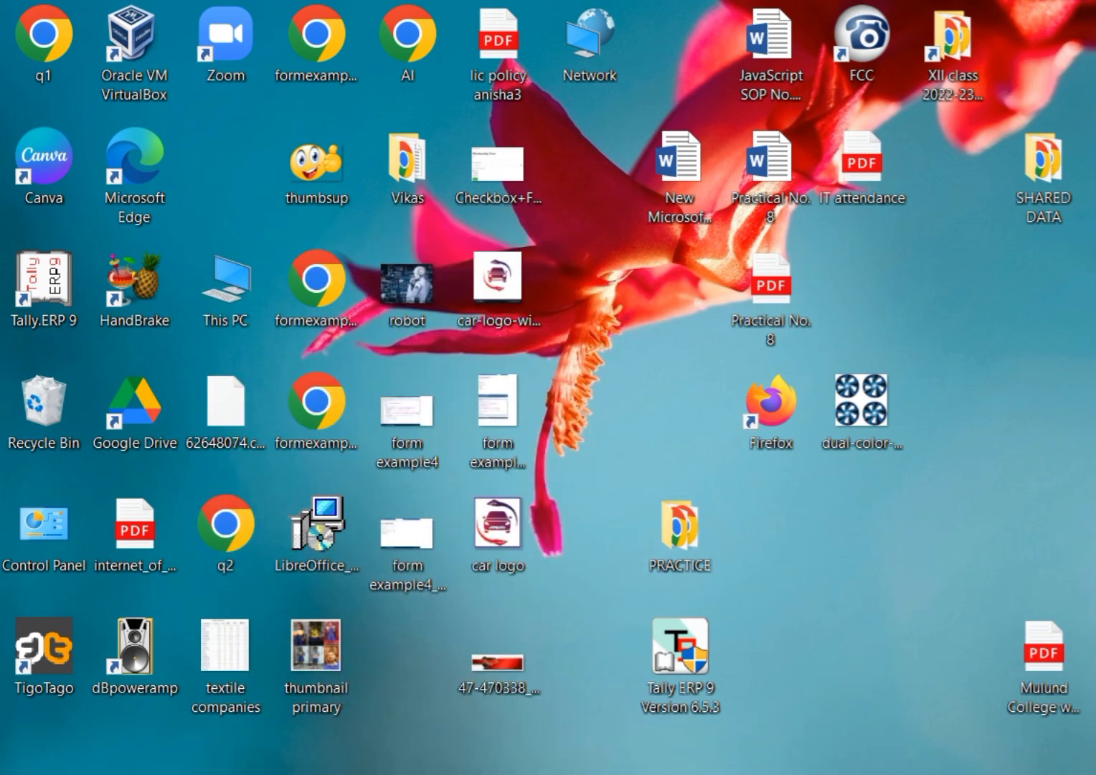